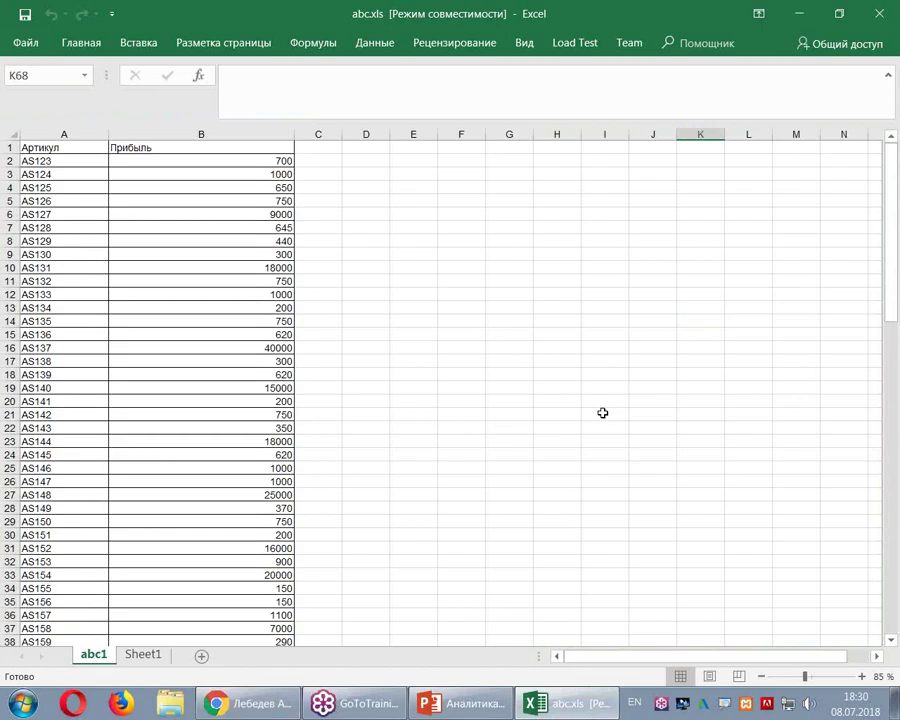
# Review the full list of article codes and their profit values on the abc1 sheet.
pyautogui.scroll(-10, 213, 372)
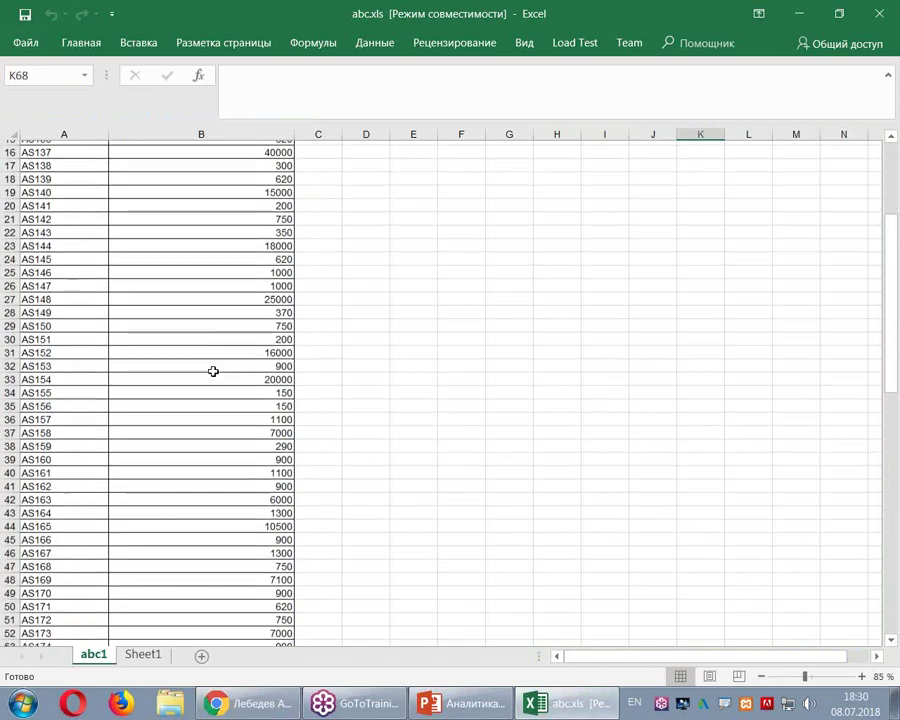
pyautogui.scroll(-7, 177, 440)
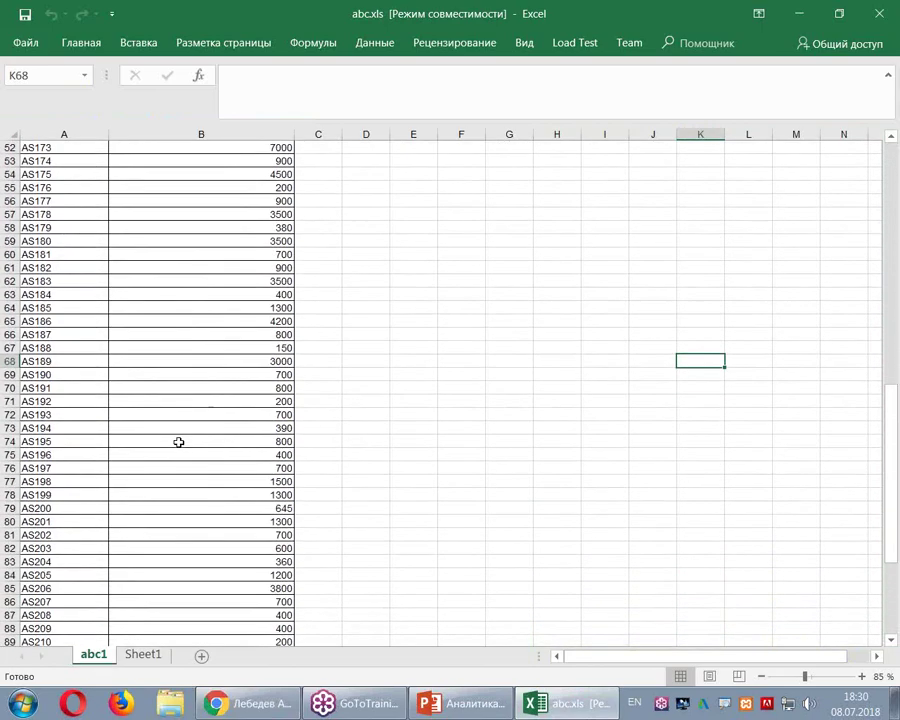
pyautogui.click(189, 411)
pyautogui.scroll(17, 189, 411)
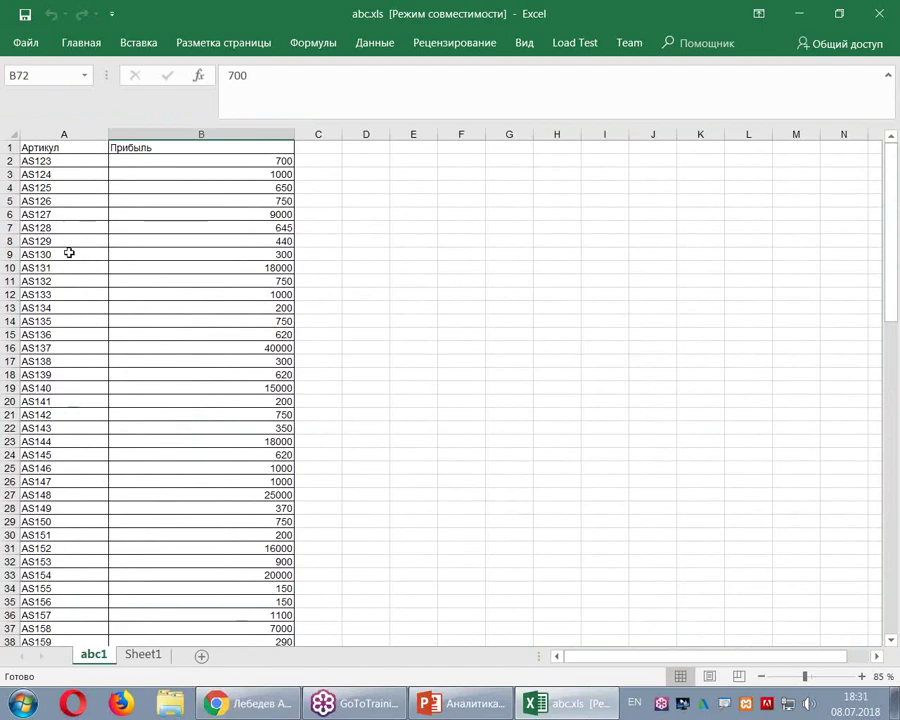
pyautogui.click(78, 199)
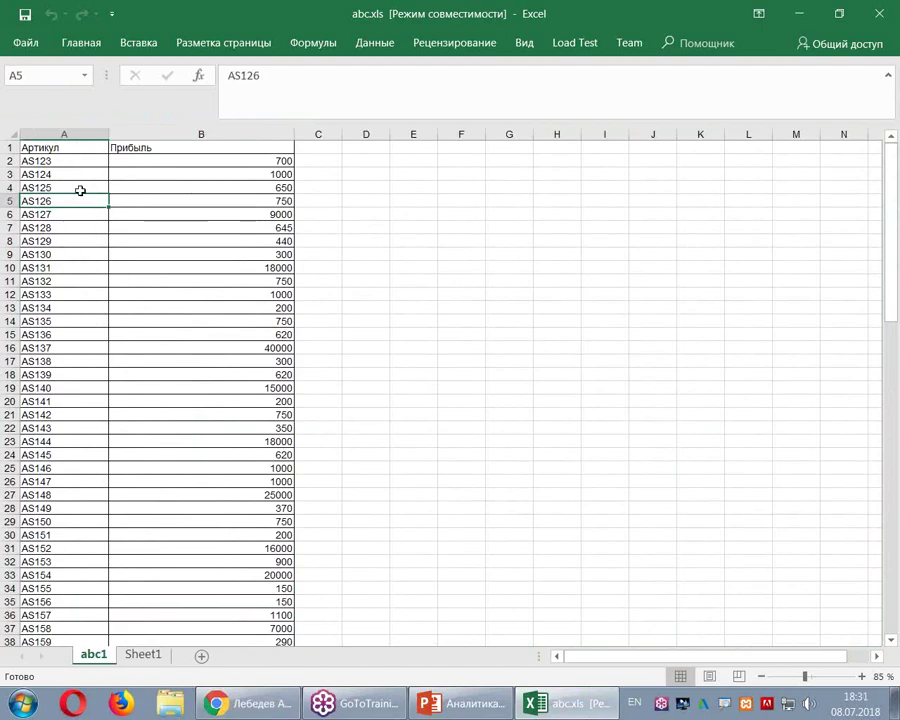
pyautogui.click(211, 195)
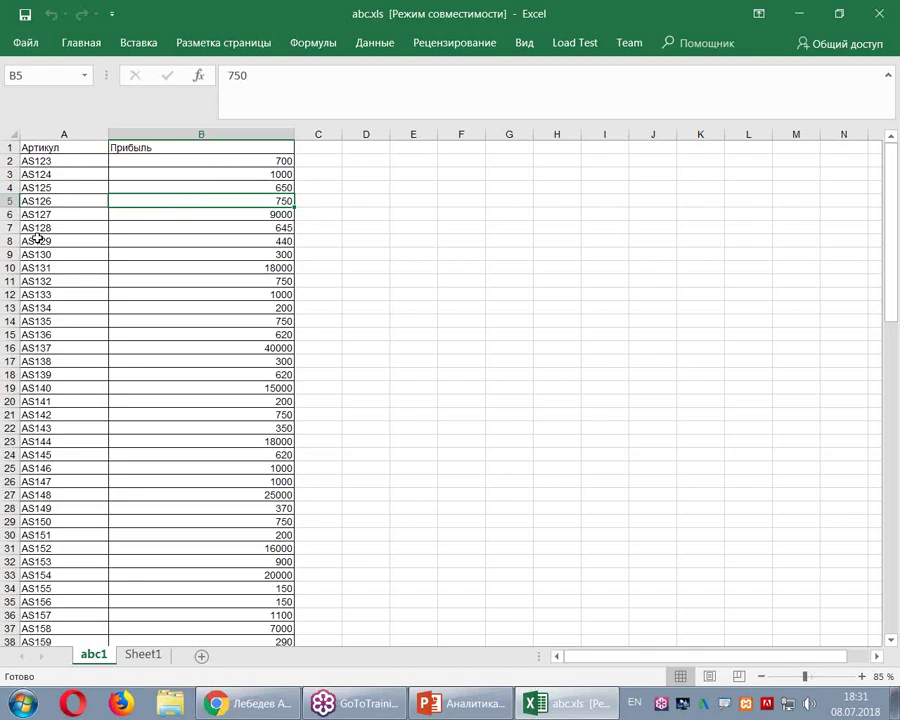
# Sort the article and profit table A1:B101 by cell values of the Прибыль column in descending order (По убыванию).
pyautogui.moveTo(44, 147); pyautogui.dragTo(224, 607)
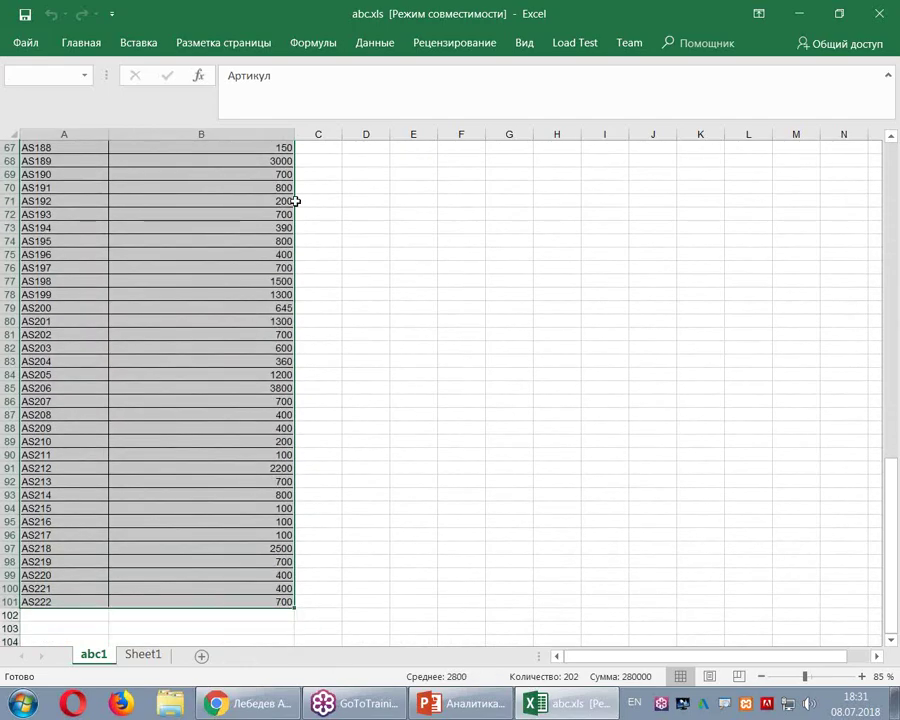
pyautogui.click(375, 44)
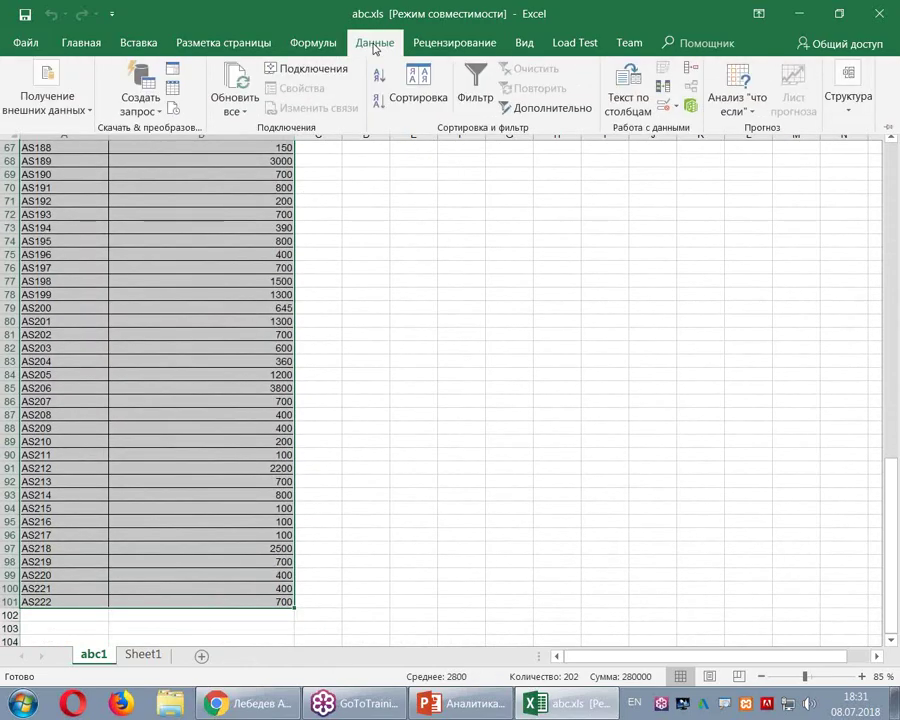
pyautogui.click(440, 104)
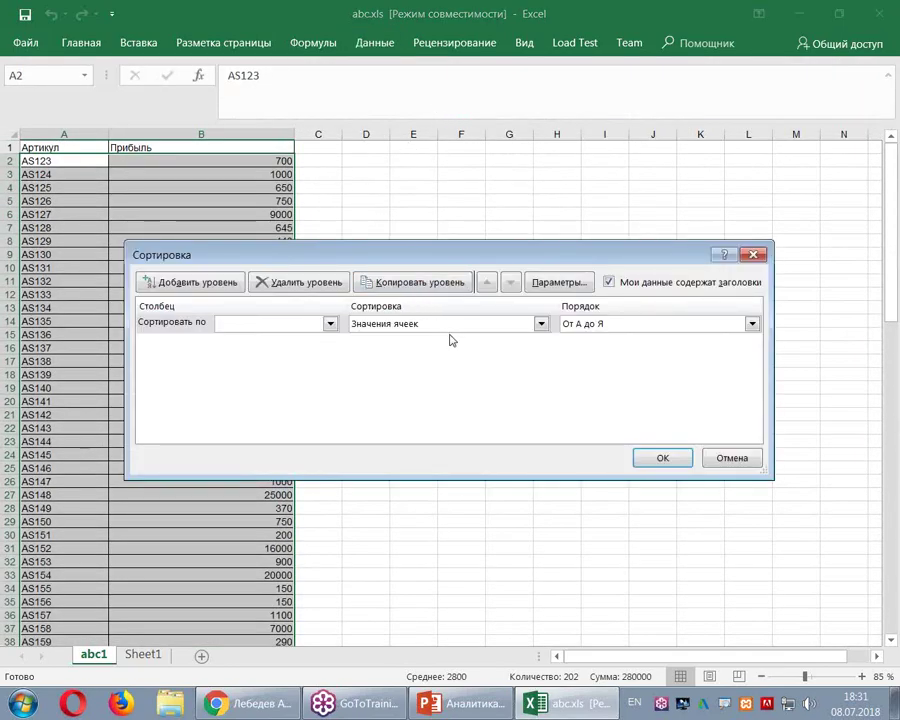
pyautogui.click(454, 328)
pyautogui.click(466, 322)
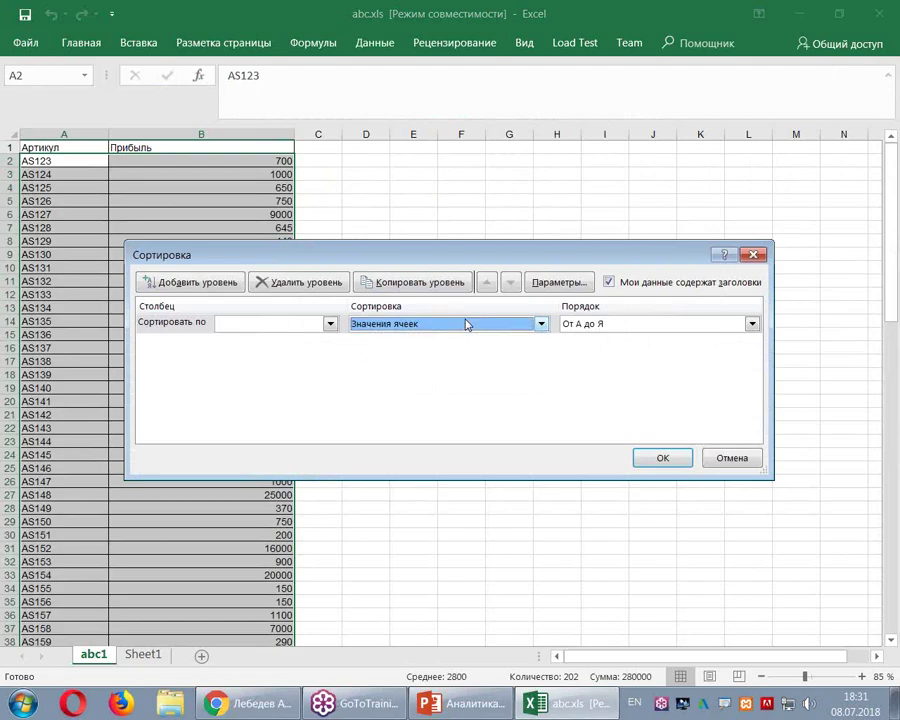
pyautogui.click(292, 326)
pyautogui.click(297, 352)
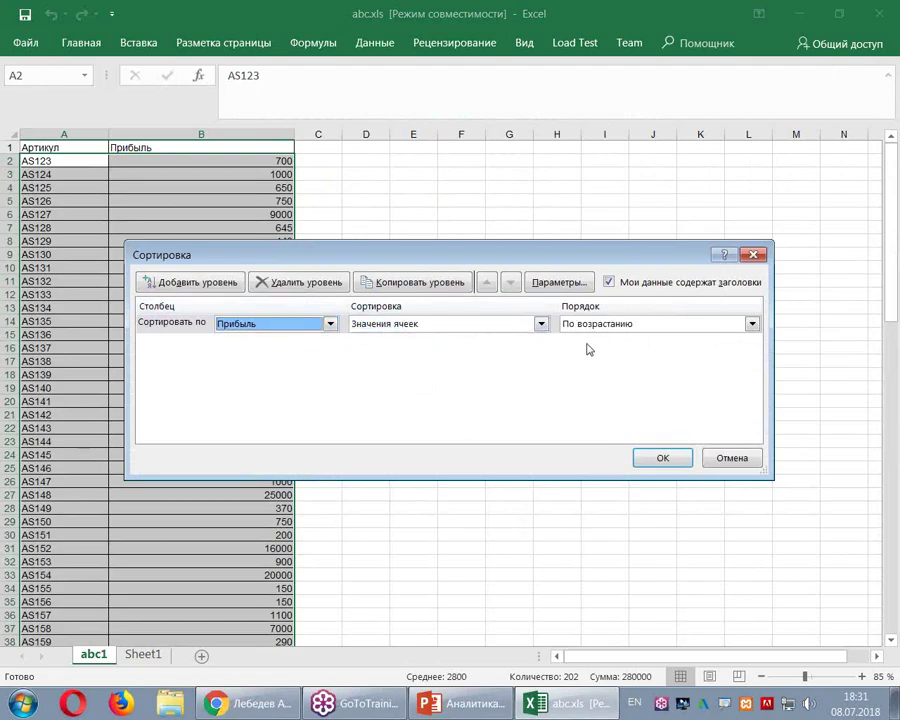
pyautogui.click(752, 323)
pyautogui.click(575, 348)
pyautogui.click(648, 458)
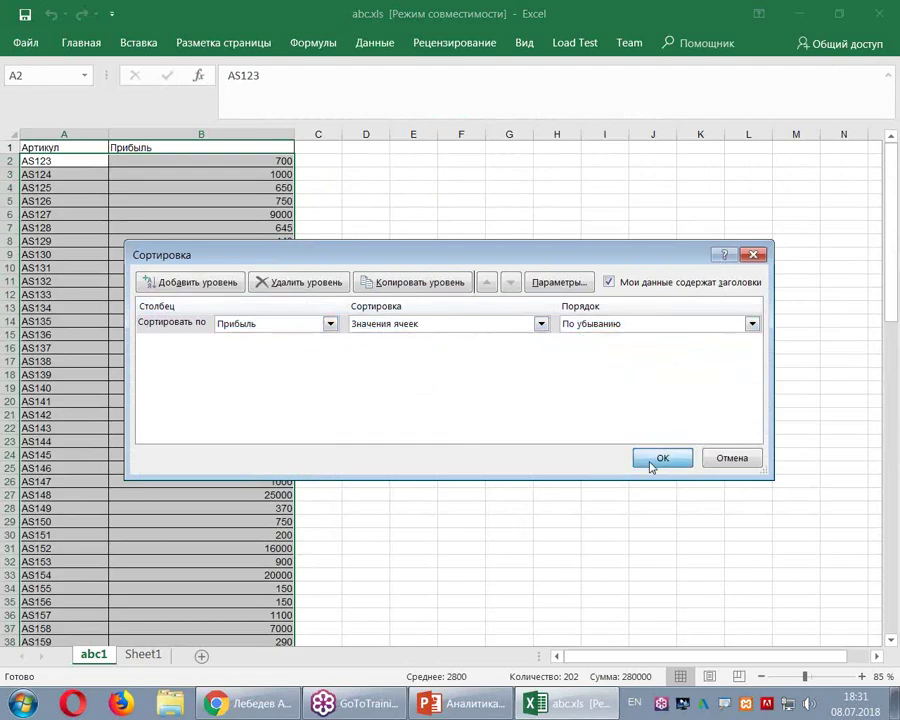
pyautogui.click(509, 388)
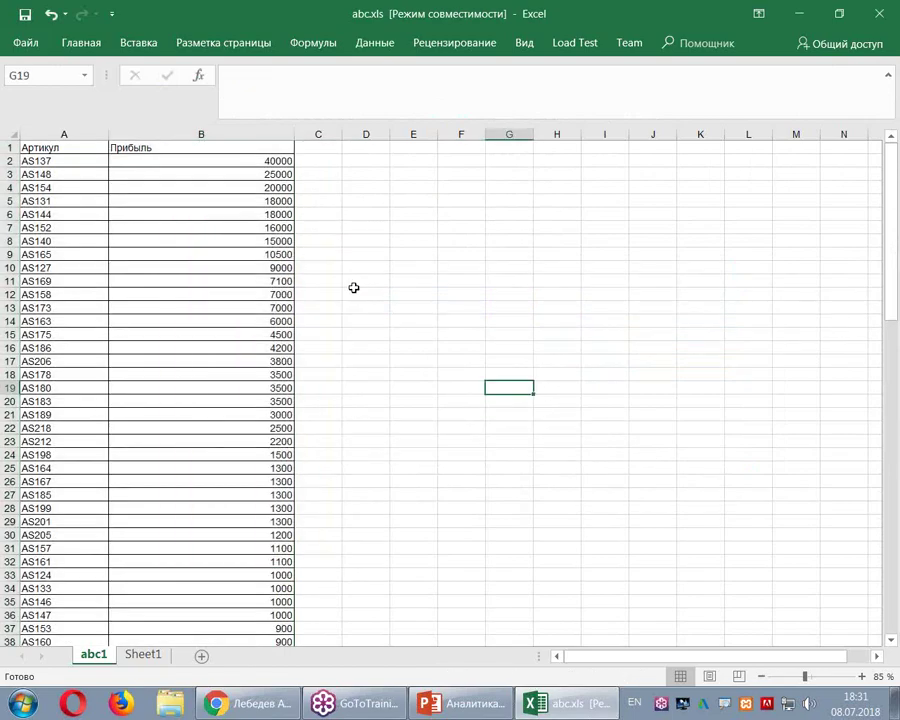
# Total the profit column in cell B102 with the formula =СУММ(B2:B101).
pyautogui.click(195, 203)
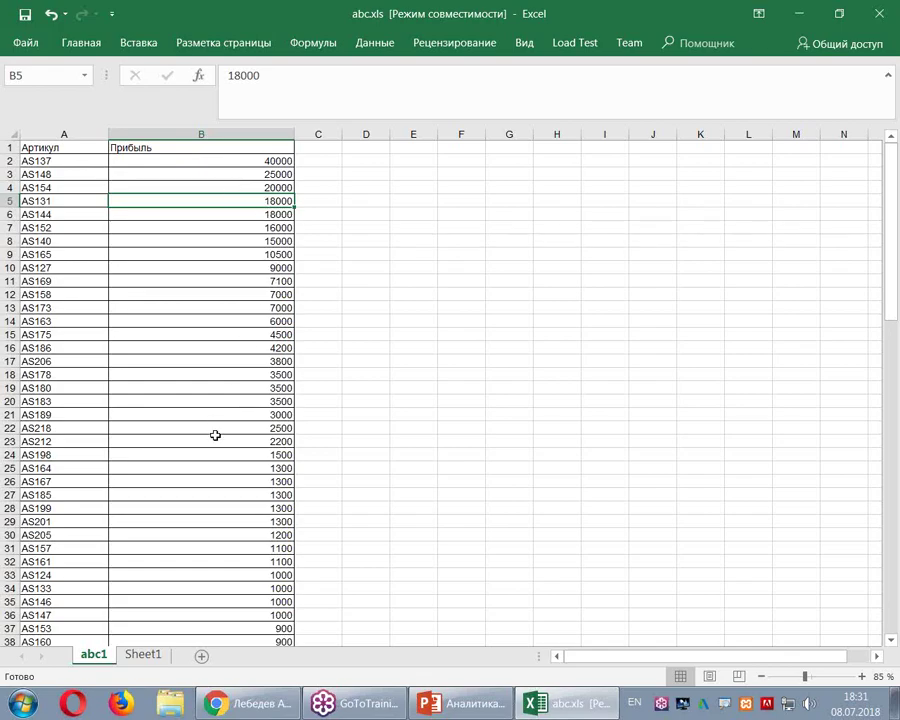
pyautogui.scroll(-20, 215, 435)
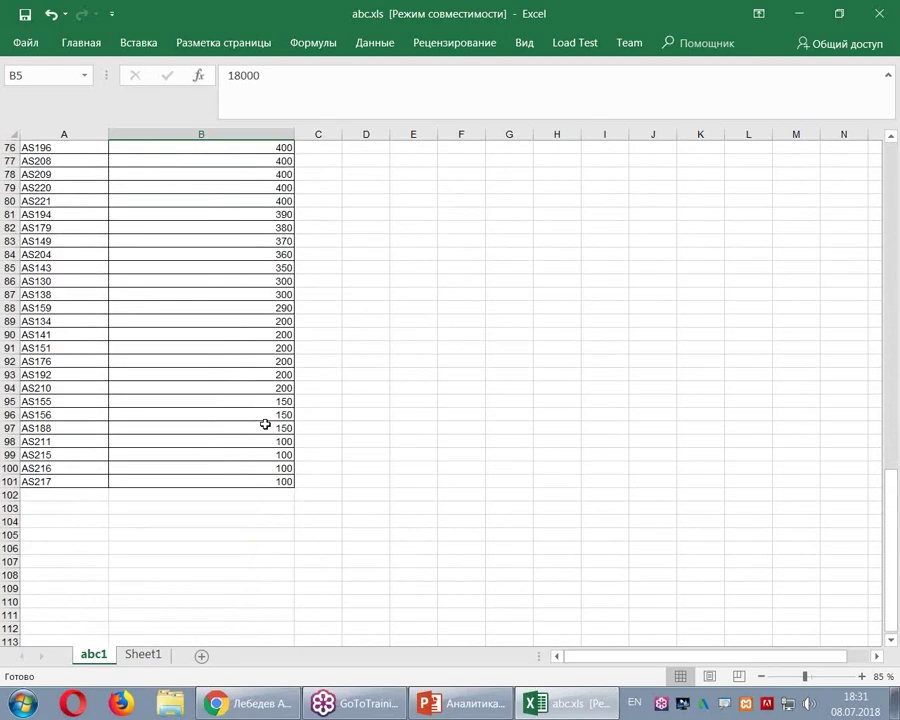
pyautogui.click(231, 495)
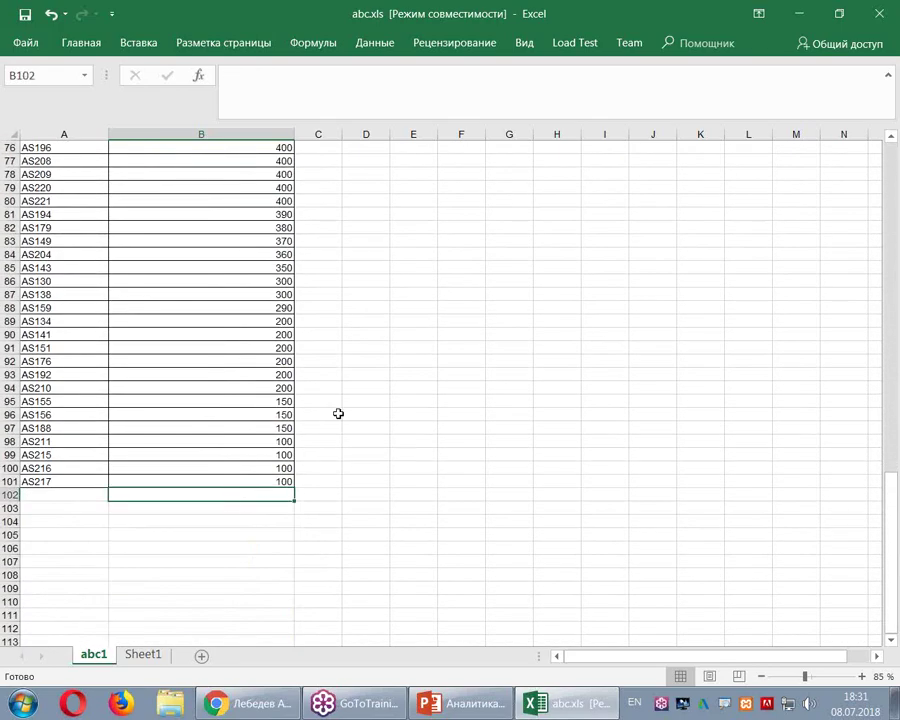
pyautogui.click(376, 44)
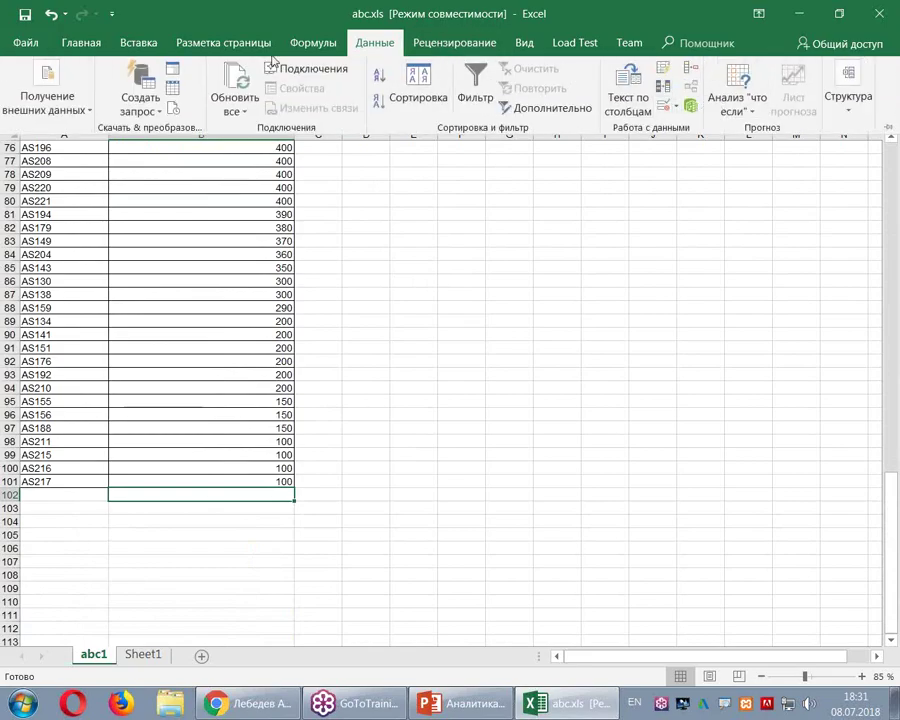
pyautogui.click(79, 43)
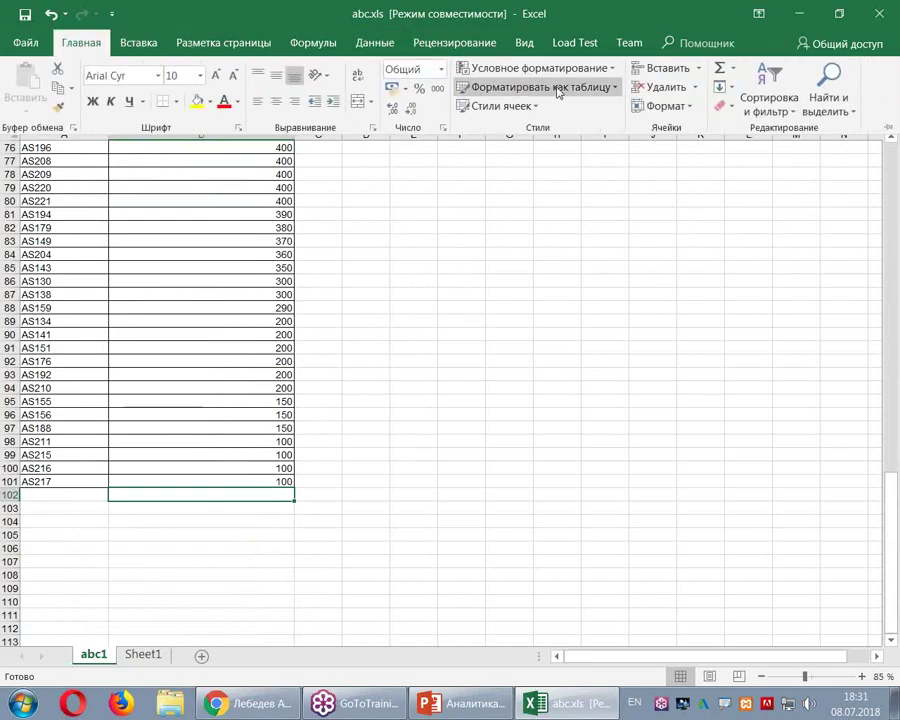
pyautogui.click(712, 76)
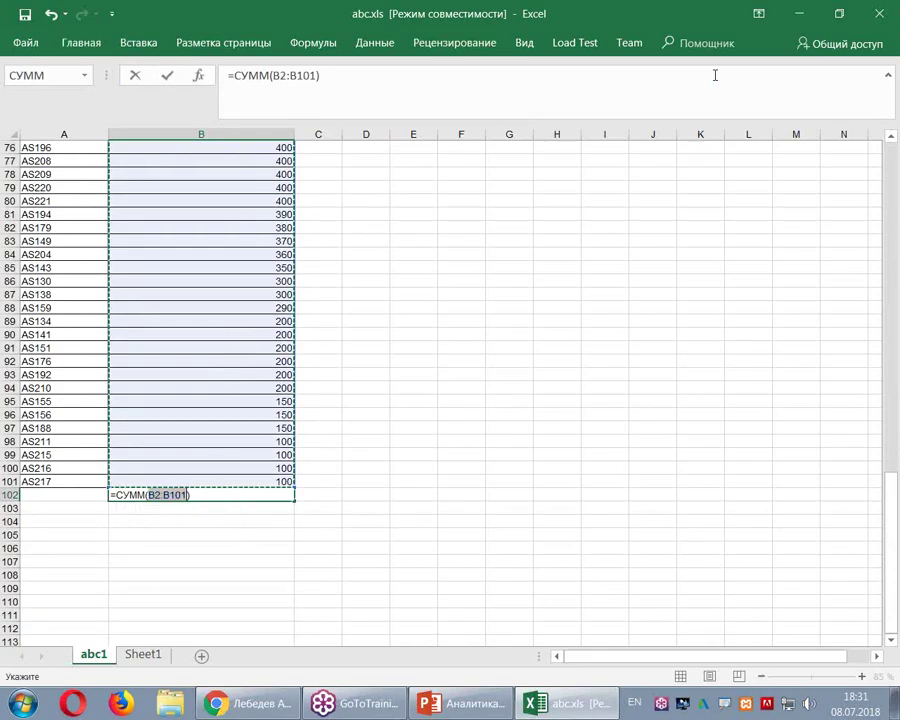
pyautogui.press('Return')
# Enter the header "%" in cell C1 for a new column beside Прибыль.
pyautogui.scroll(12, 736, 258)
pyautogui.scroll(13, 736, 258)
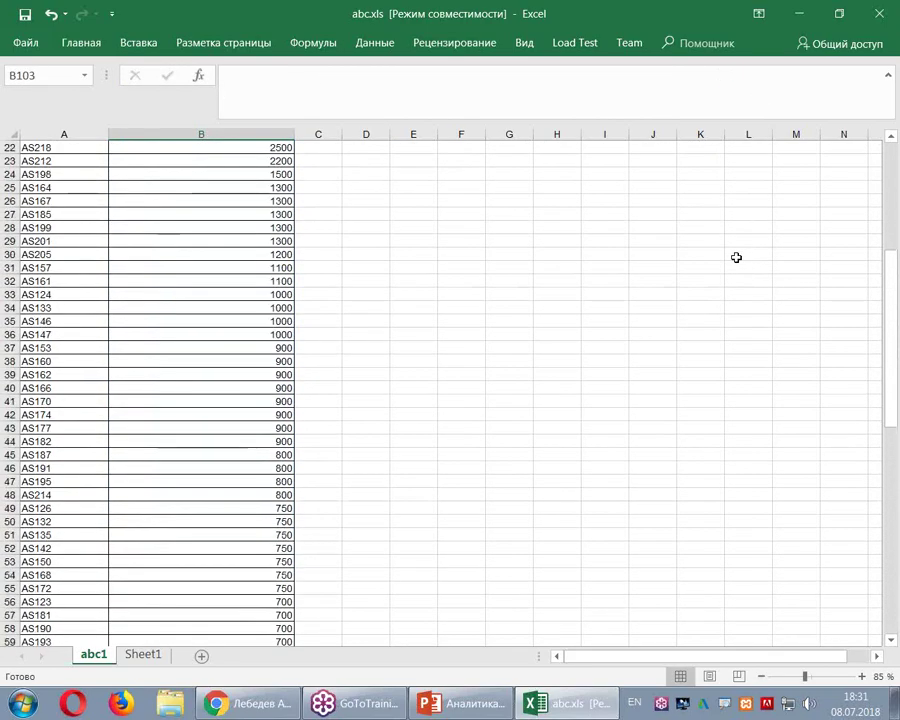
pyautogui.click(323, 160)
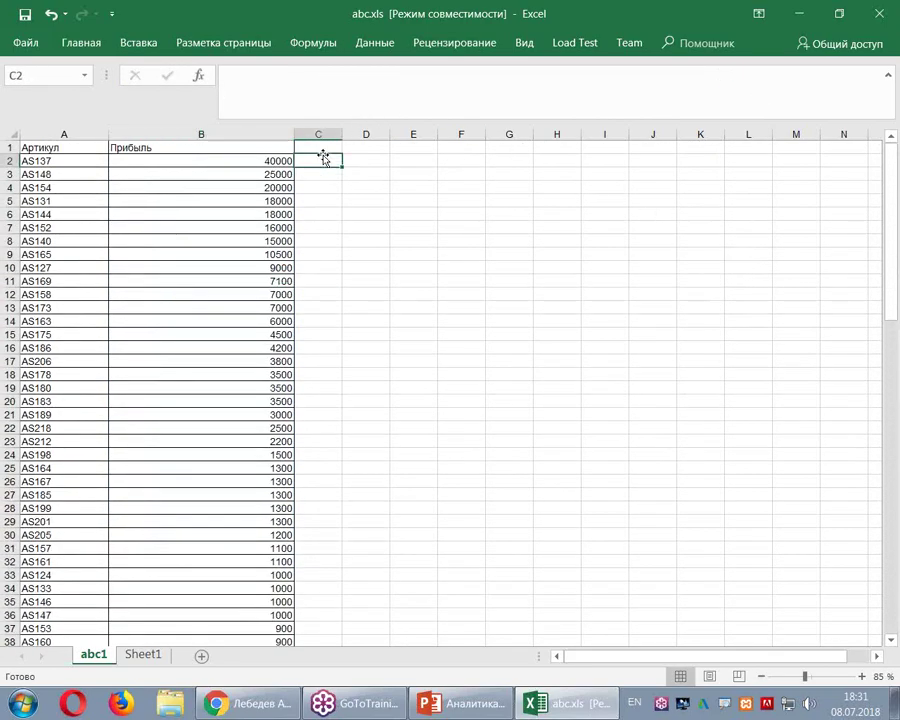
pyautogui.click(325, 149)
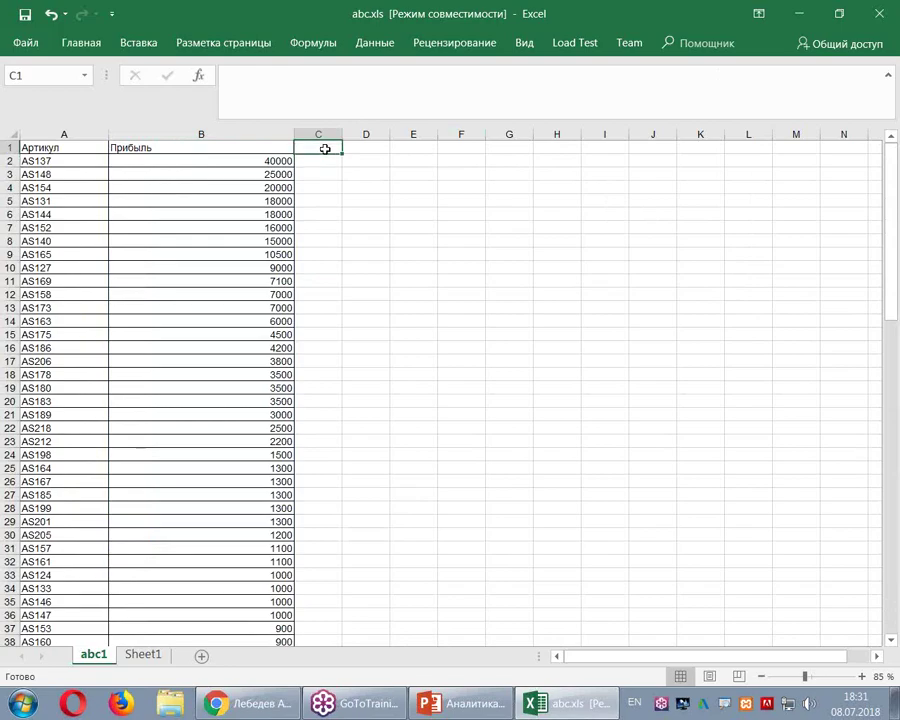
pyautogui.write('%')
pyautogui.press('Return')
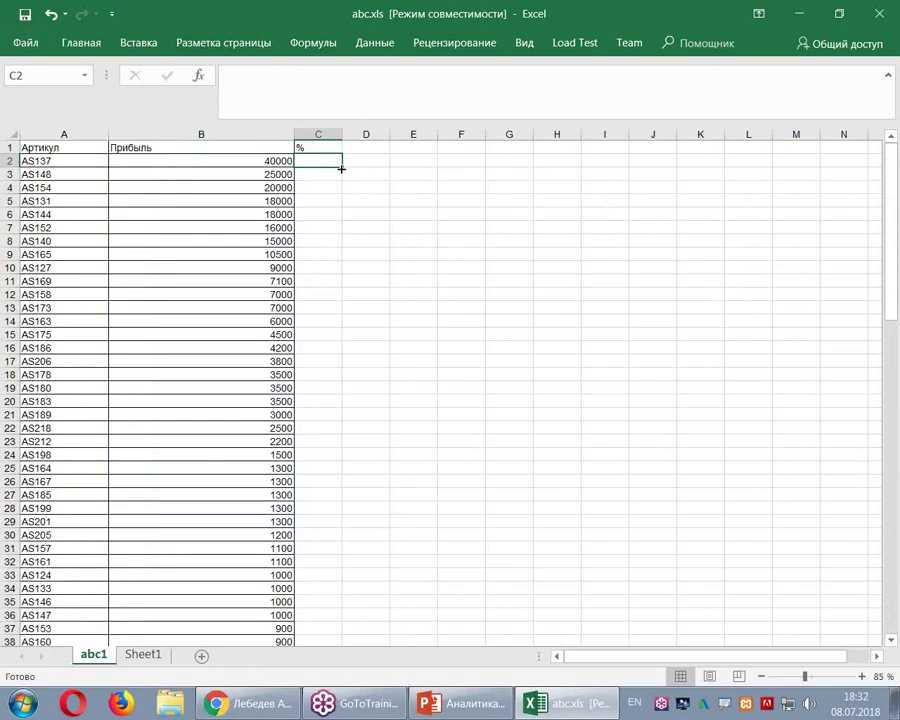
# Calculate the first article's share of total profit in C2 with =B2/$B$102, keeping the total as an absolute reference.
pyautogui.write('=')
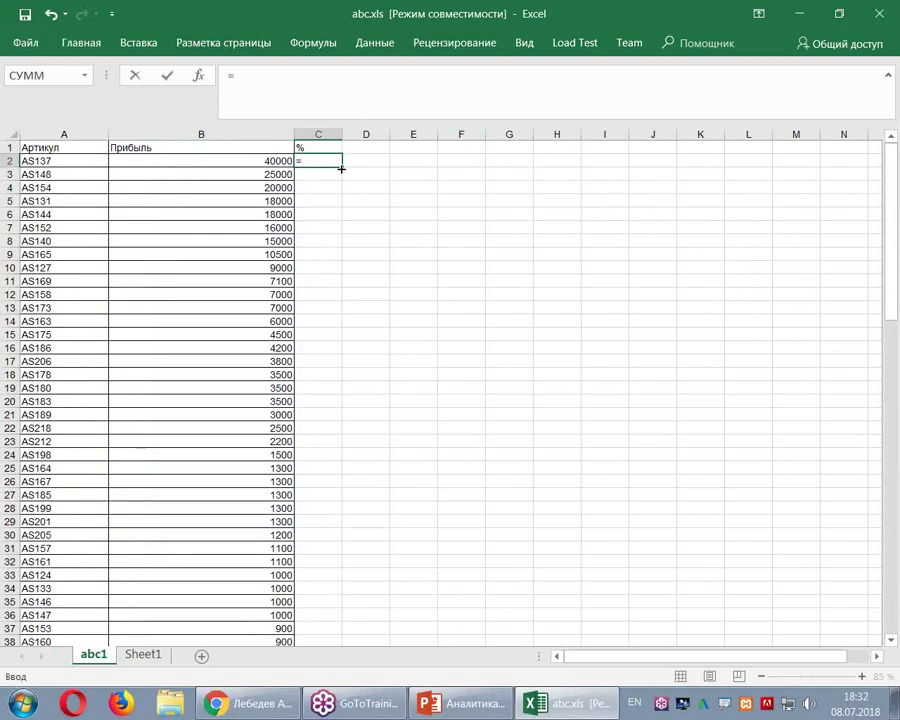
pyautogui.press('Left')
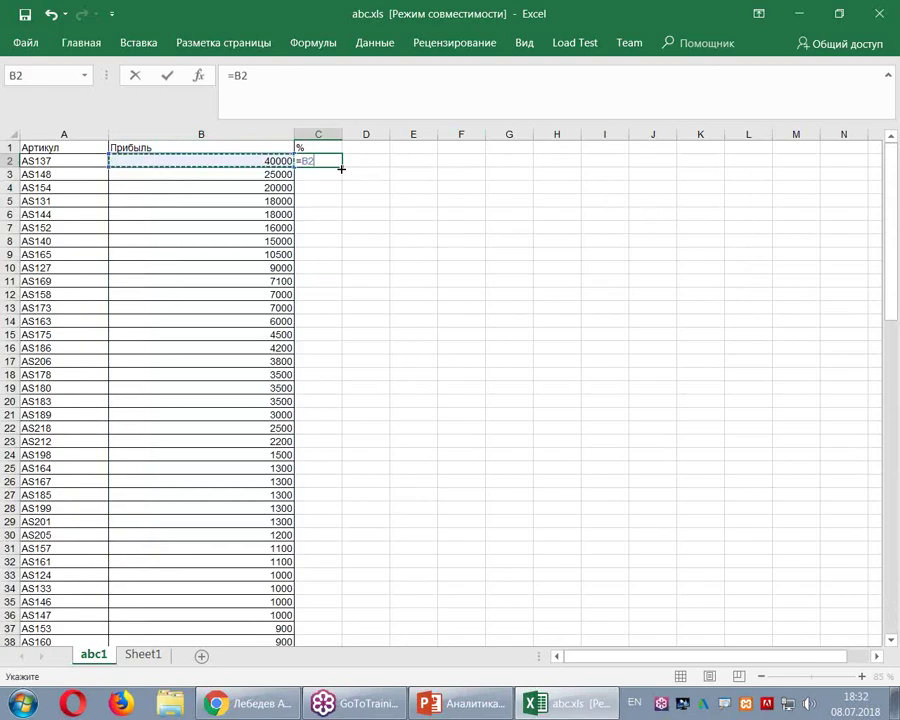
pyautogui.write('/')
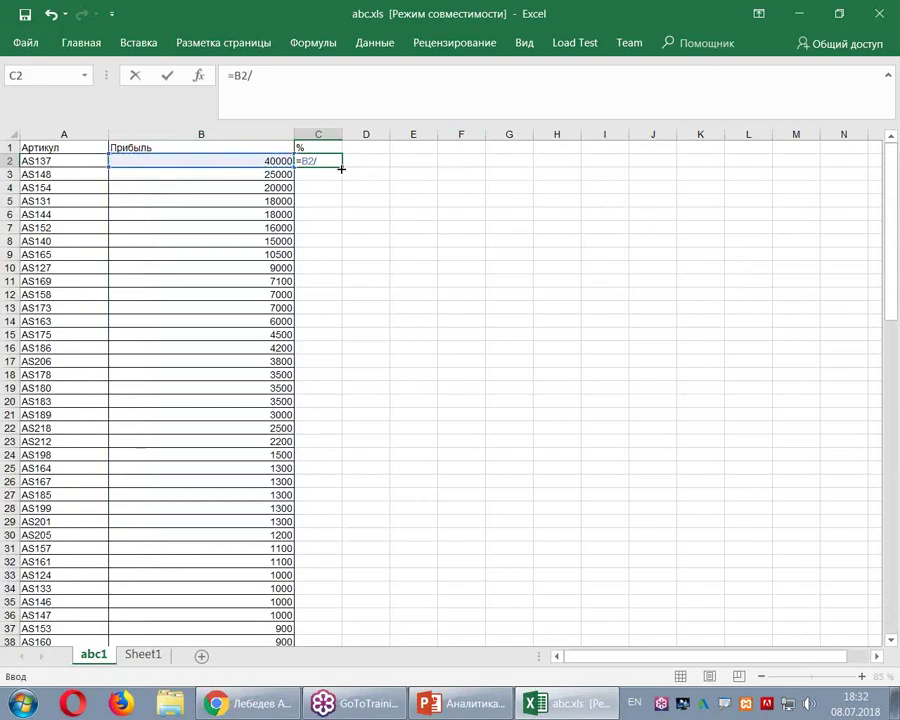
pyautogui.scroll(-20, 313, 241)
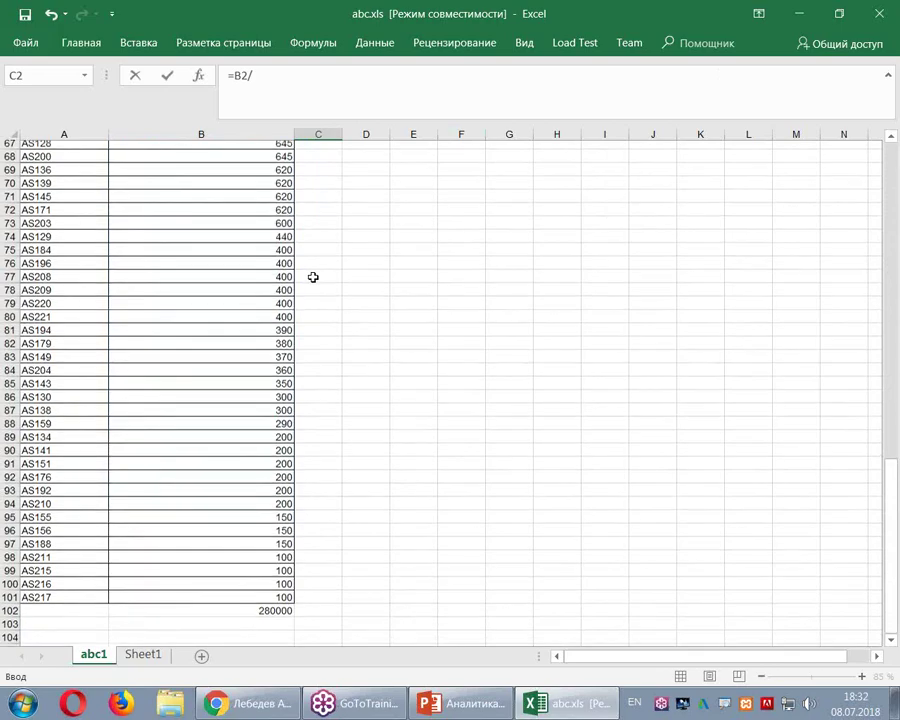
pyautogui.scroll(-4, 313, 277)
pyautogui.click(259, 457)
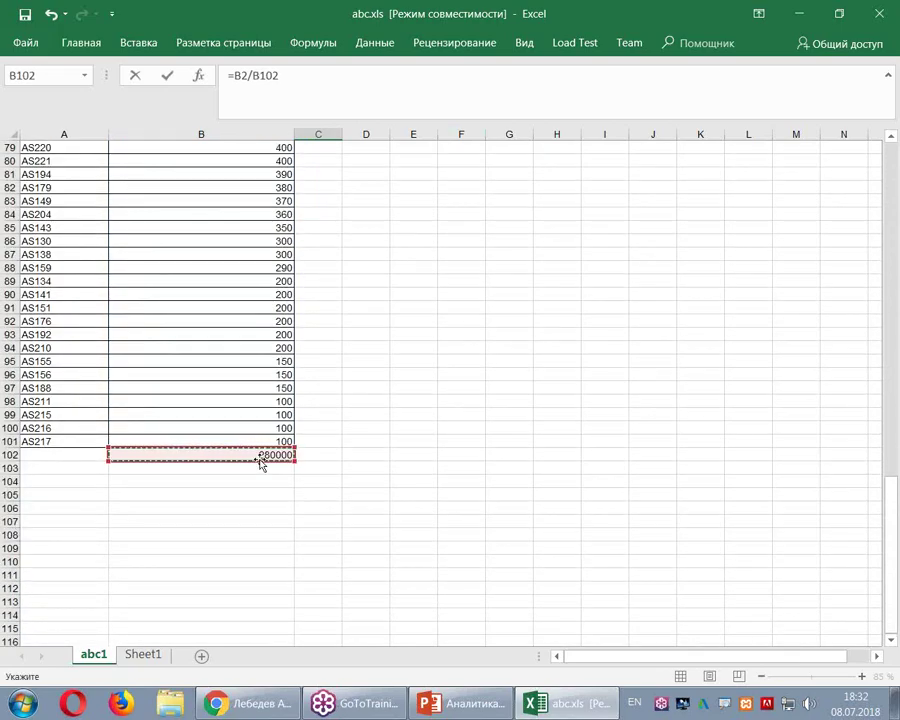
pyautogui.press('F4')
pyautogui.press('Return')
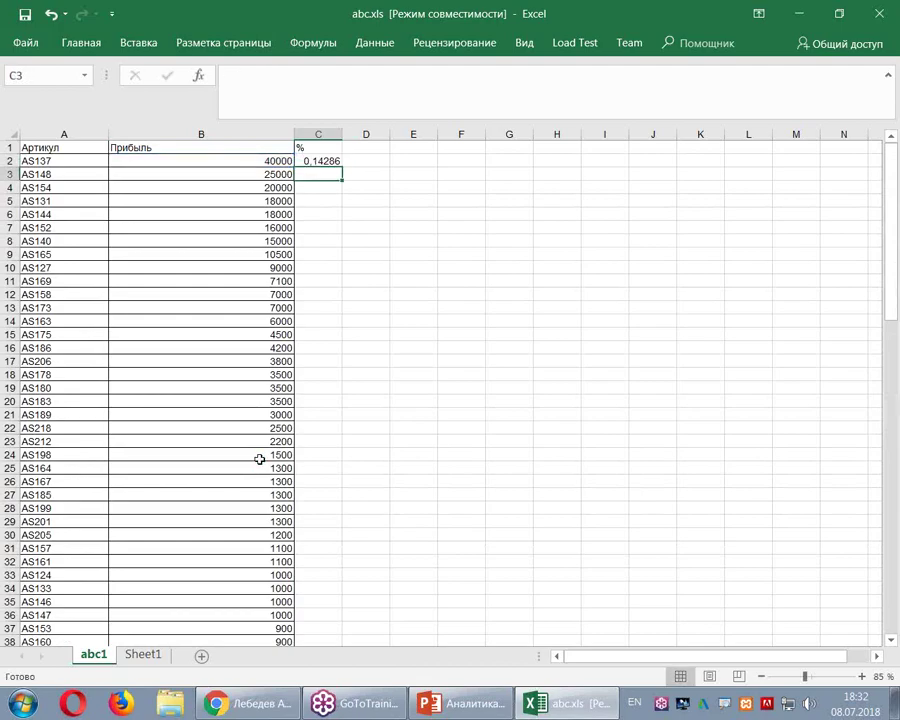
pyautogui.write('0')
pyautogui.press('Escape')
# Format cell C2 with the Процентный number format and two decimal places.
pyautogui.press('Up')
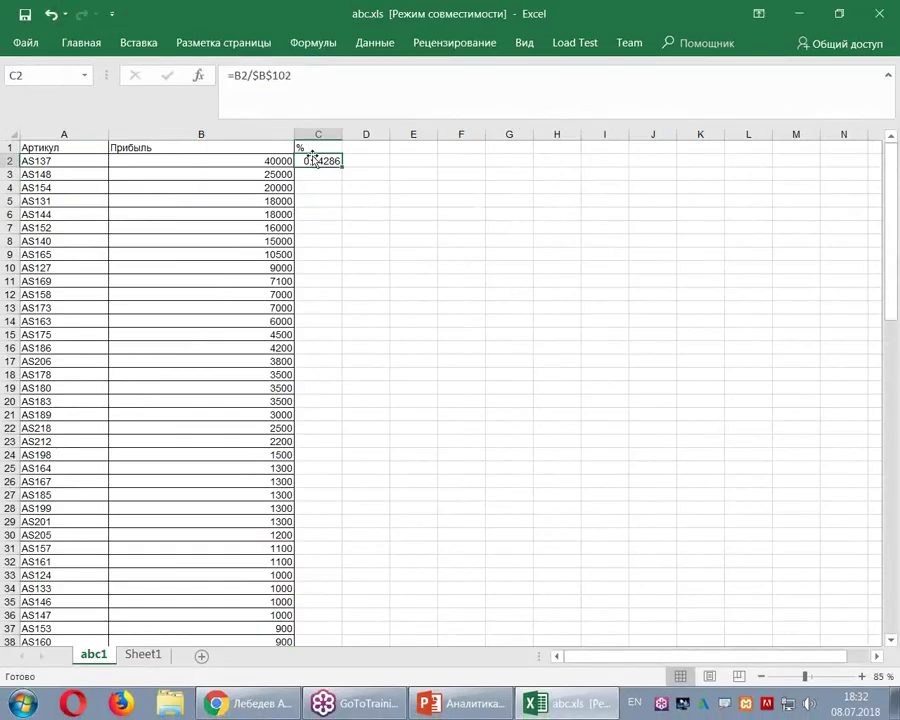
pyautogui.rightClick(313, 163)
pyautogui.press('Escape')
pyautogui.rightClick(320, 162)
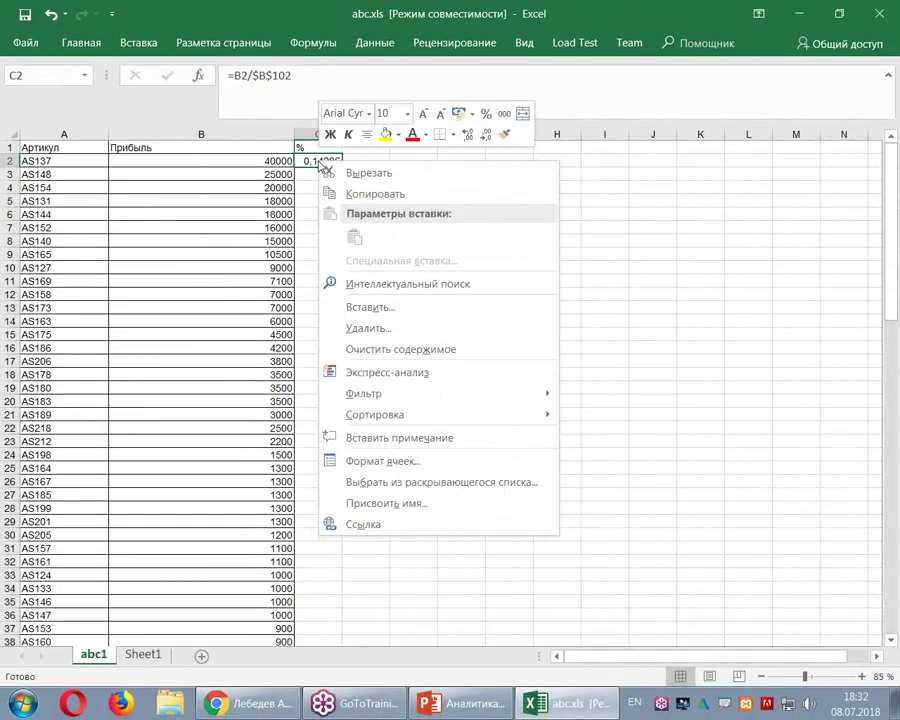
pyautogui.click(395, 461)
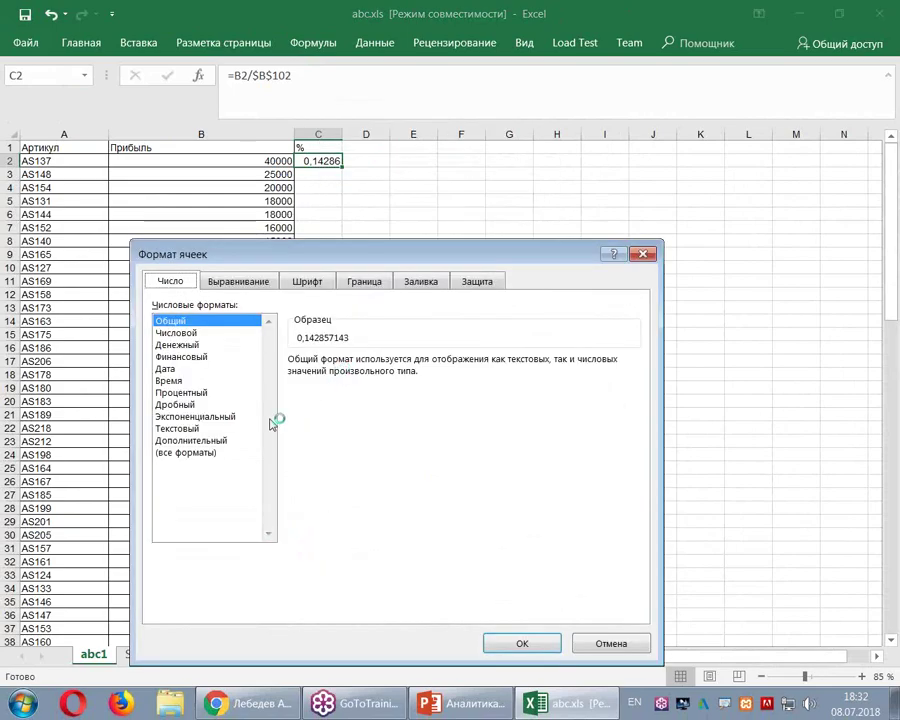
pyautogui.click(199, 392)
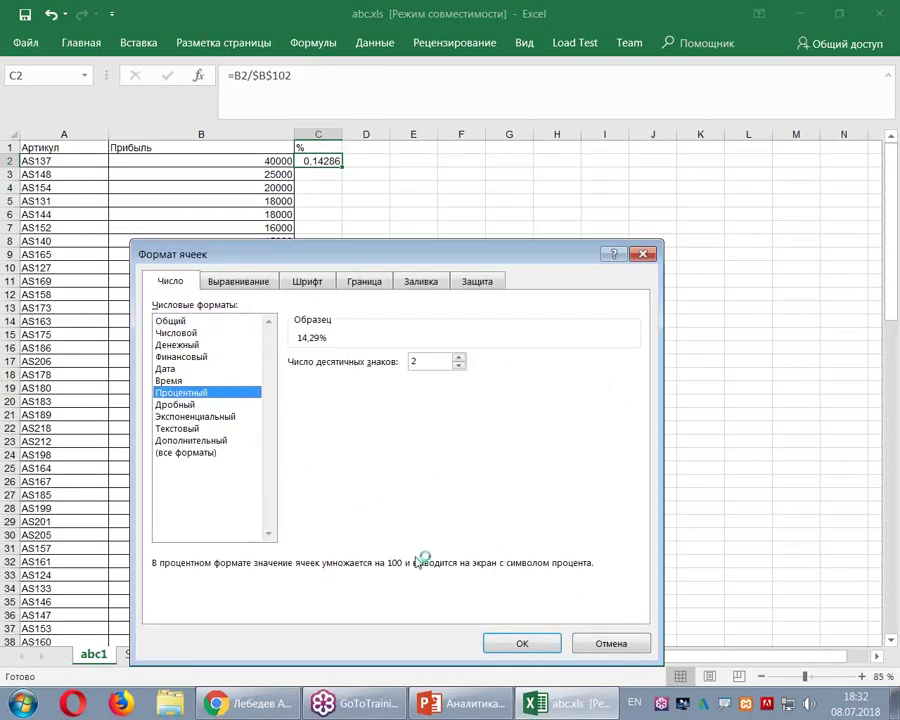
pyautogui.click(522, 643)
# Fill the share formula from C2 down the % column to the last article in row 101.
pyautogui.click(455, 438)
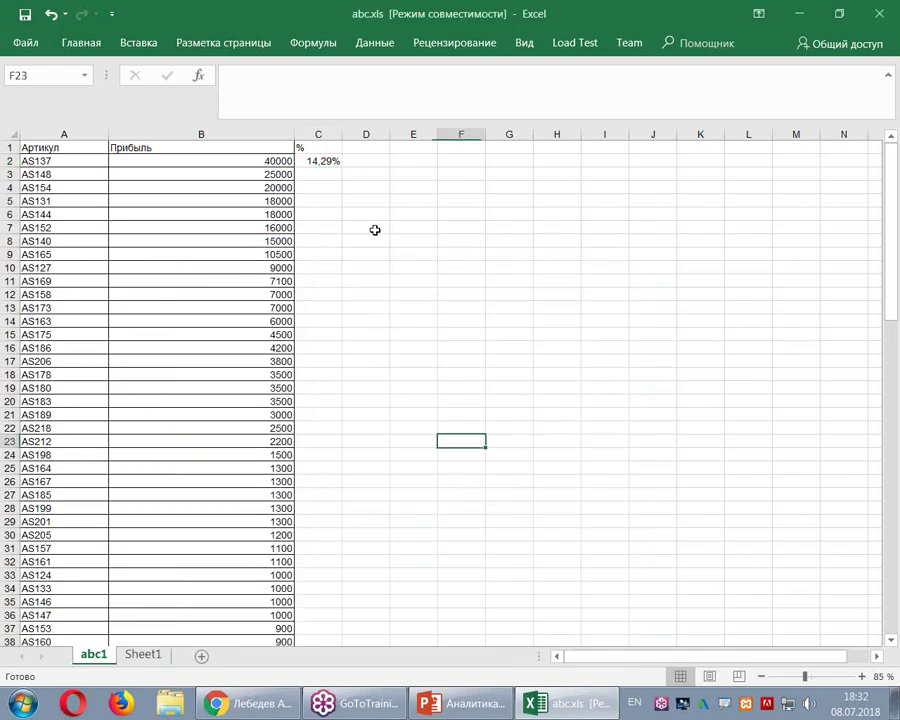
pyautogui.click(318, 160)
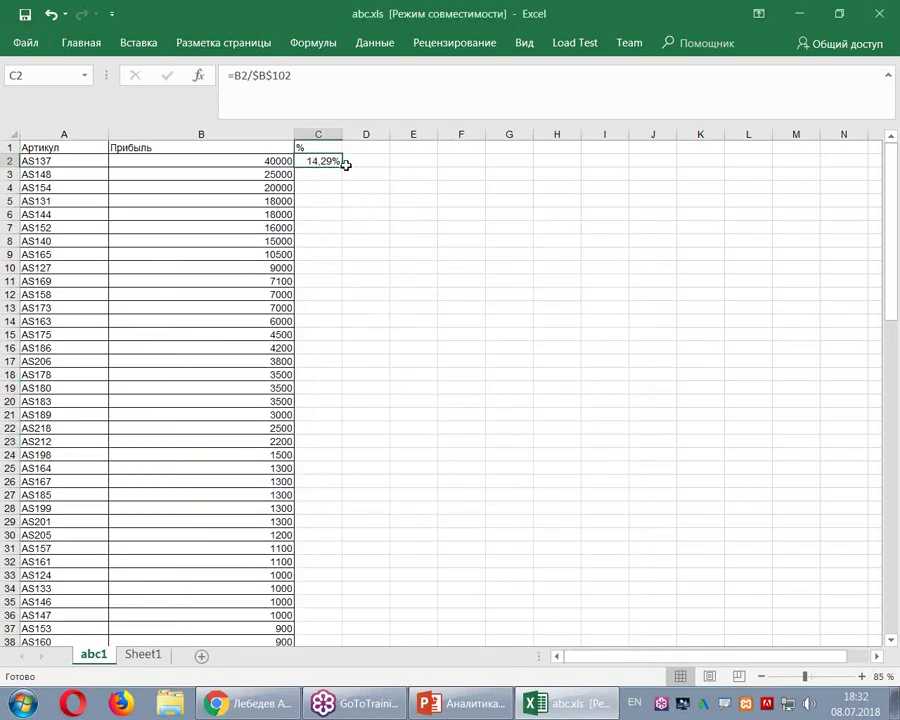
pyautogui.doubleClick(345, 164)
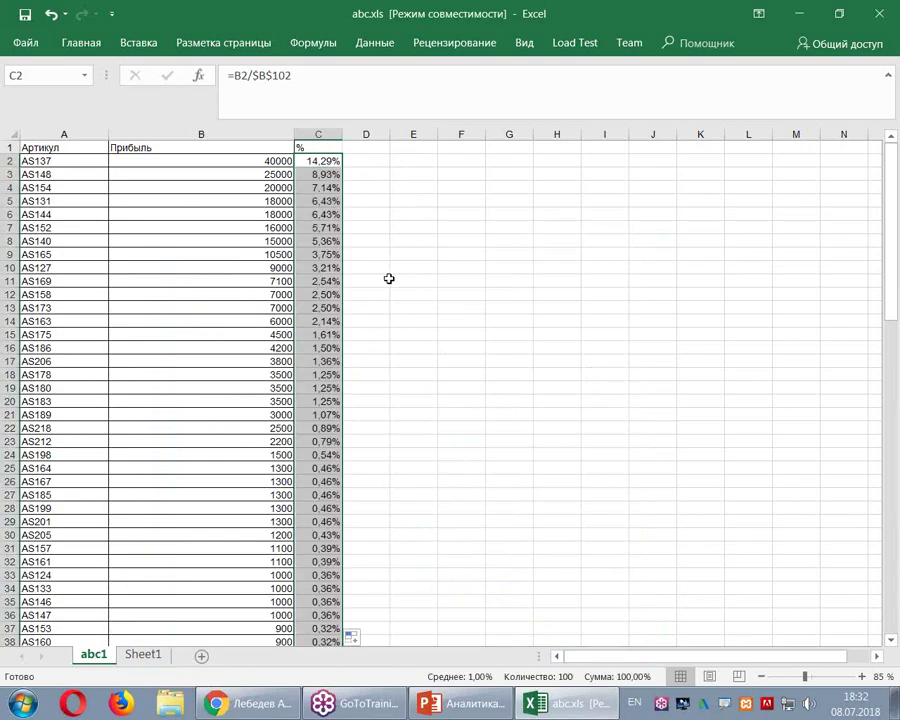
# Enter the header "% с сумм" in cell D1 for a cumulative percentage column.
pyautogui.scroll(-6, 367, 361)
pyautogui.scroll(6, 355, 472)
pyautogui.click(372, 160)
pyautogui.click(360, 147)
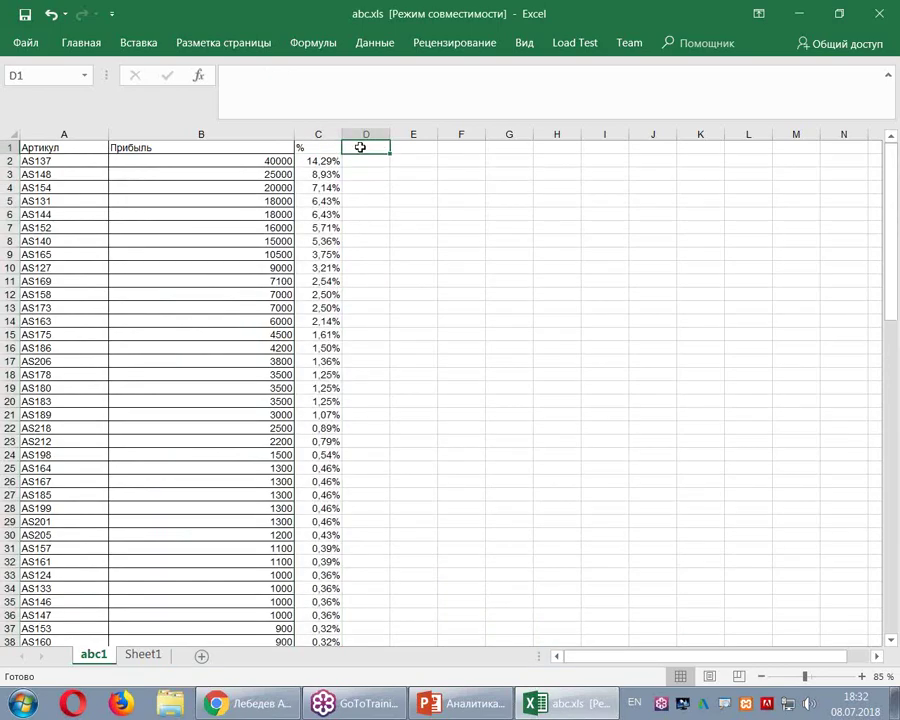
pyautogui.write('% с сумм')
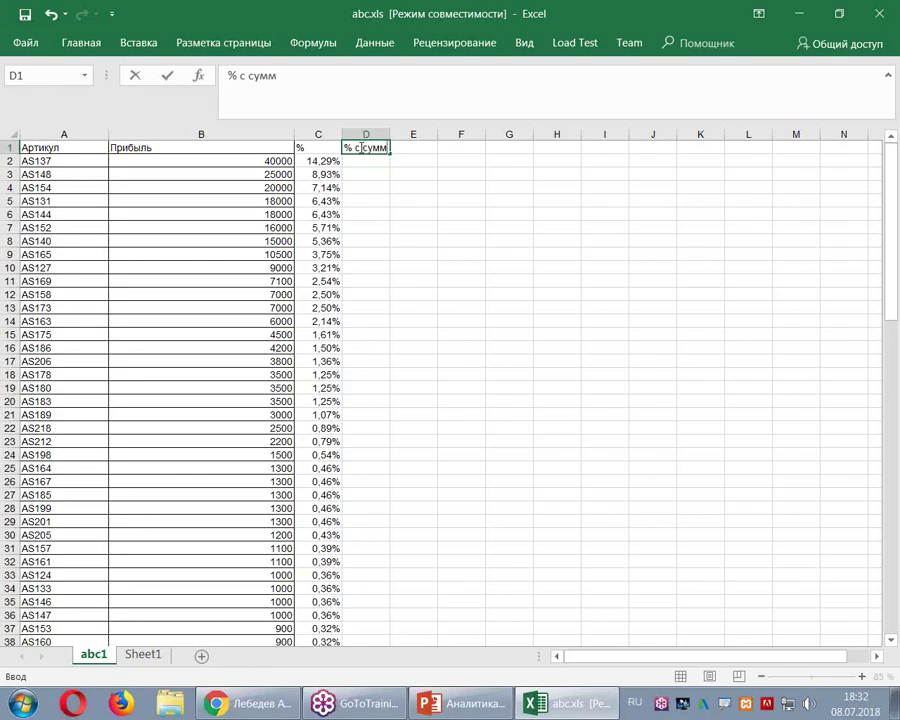
pyautogui.press('Return')
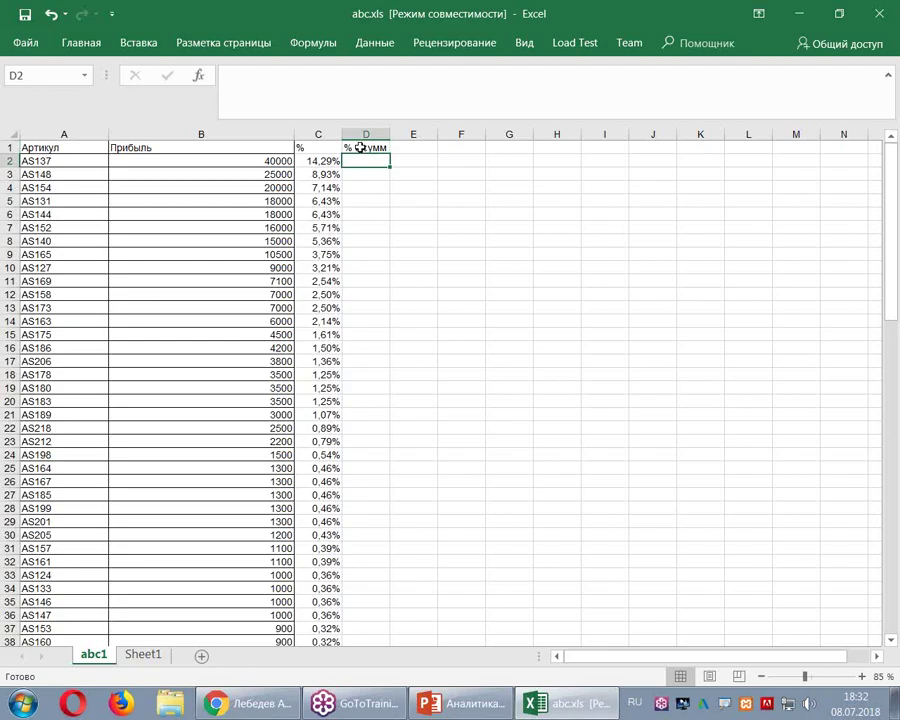
# Start the cumulative percentage in D2 with the formula =C2.
pyautogui.write('=')
pyautogui.press('Left')
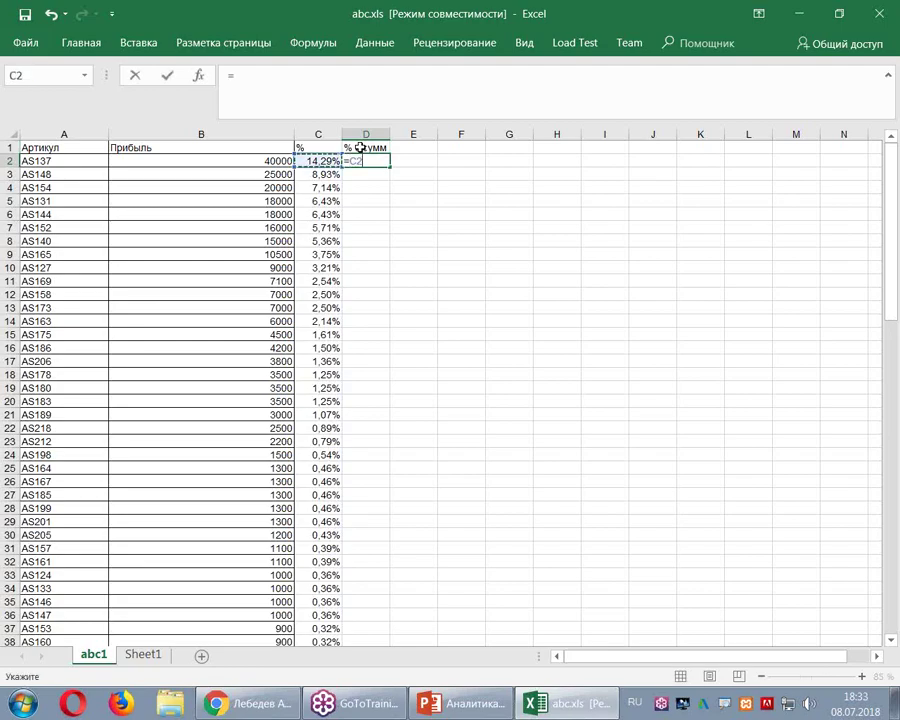
pyautogui.press('Return')
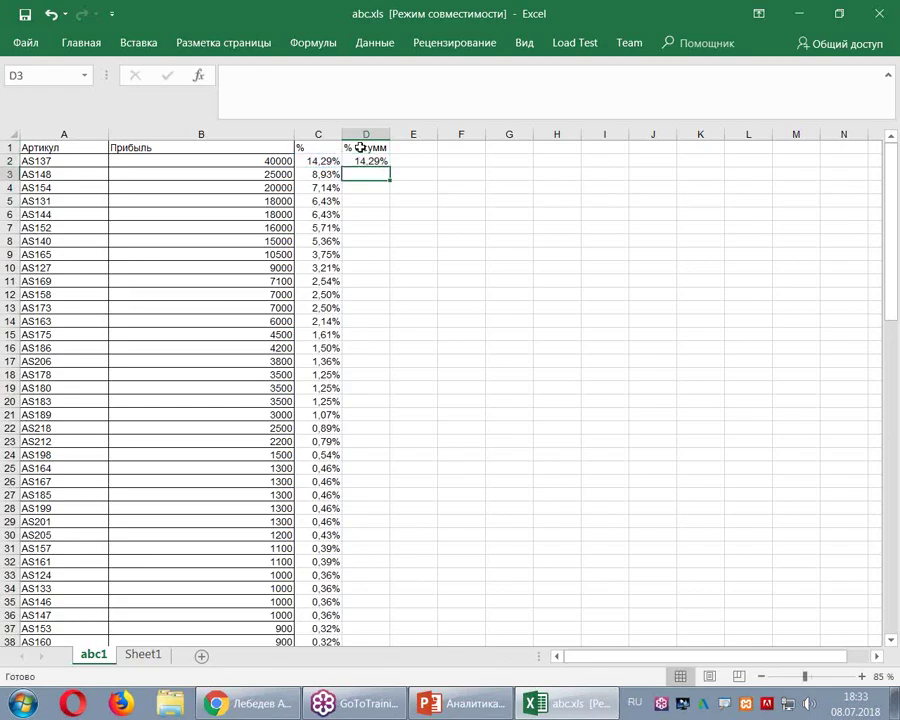
# Enlarge the sheet to 235 % and narrow the Прибыль column so the percentage columns fit beside it.
pyautogui.click(442, 214)
pyautogui.keyDown('ctrl'); pyautogui.scroll(8, 374, 223); pyautogui.keyUp('ctrl')
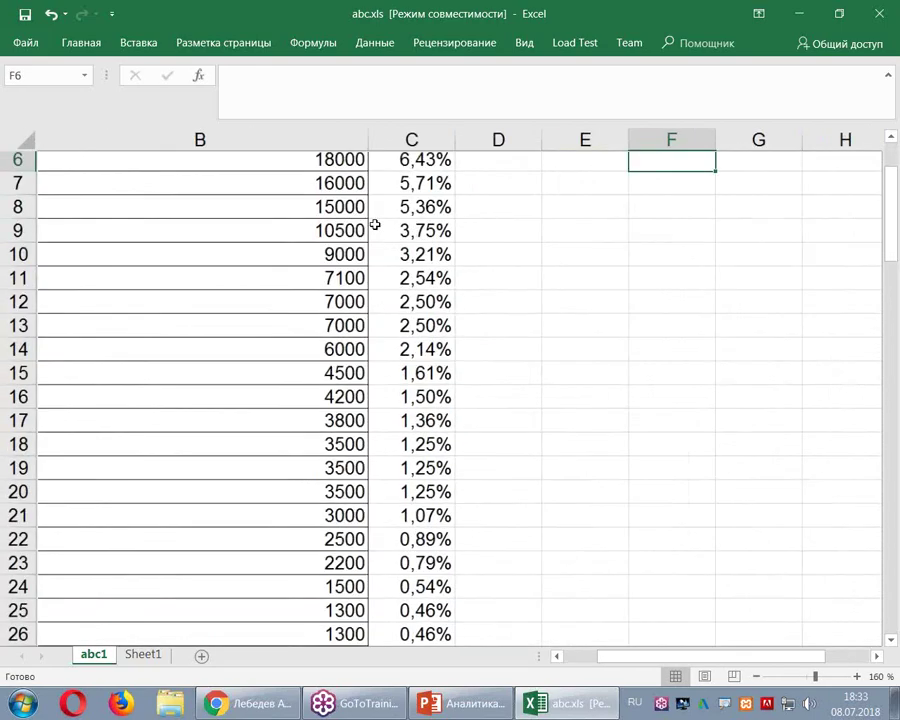
pyautogui.keyDown('ctrl'); pyautogui.scroll(2, 374, 224); pyautogui.keyUp('ctrl')
pyautogui.scroll(2, 330, 242)
pyautogui.moveTo(368, 286); pyautogui.dragTo(228, 258)
pyautogui.click(775, 217)
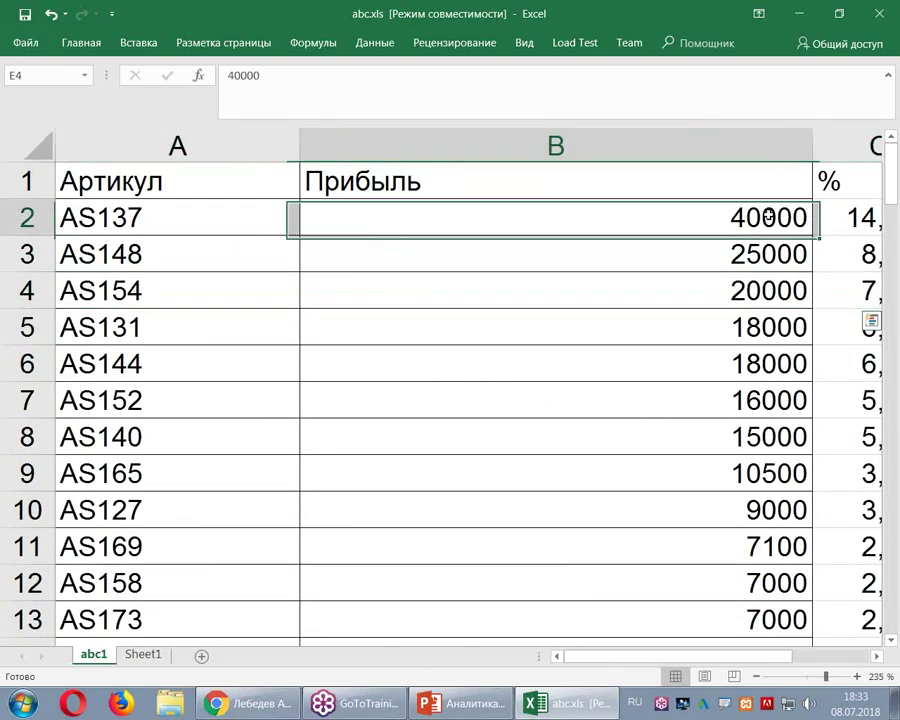
pyautogui.moveTo(811, 137); pyautogui.dragTo(464, 137)
# Calculate the second article's cumulative percentage in D3 with the formula =C3+D2.
pyautogui.click(664, 229)
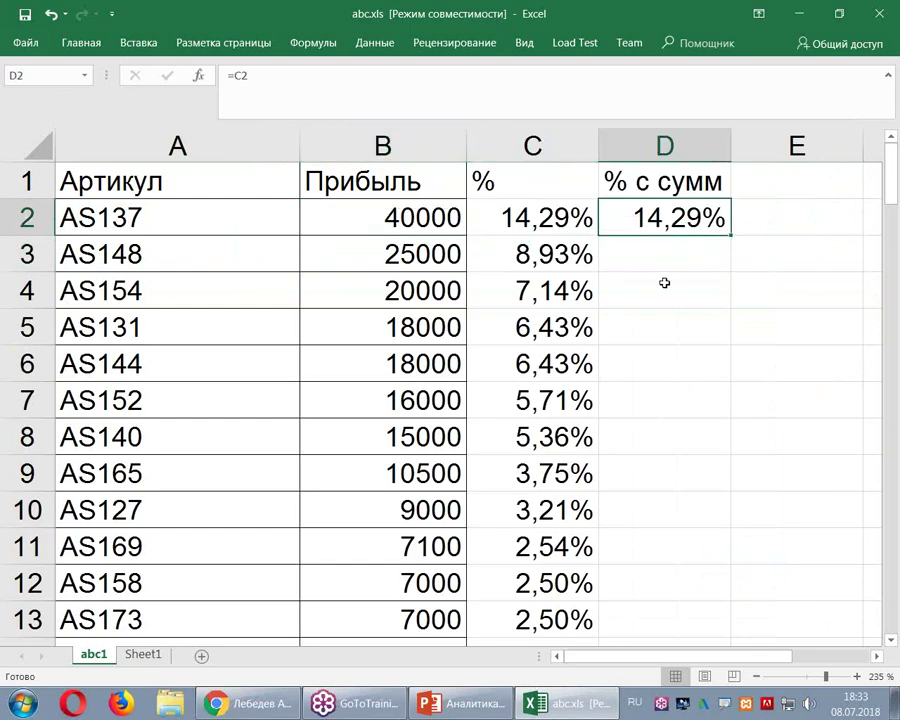
pyautogui.press('Left')
pyautogui.press('Right')
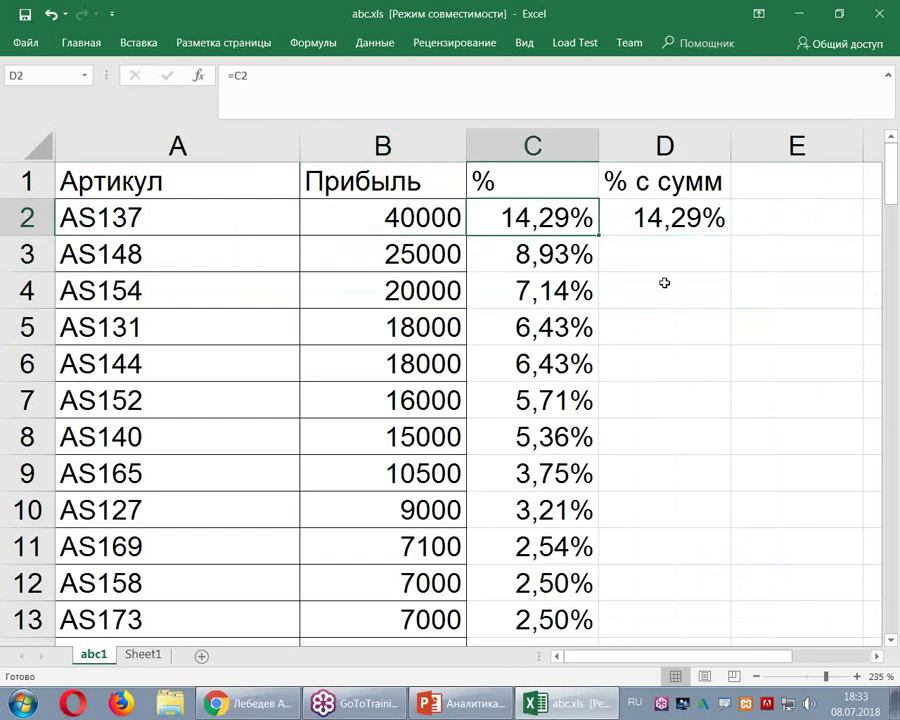
pyautogui.press('Down')
pyautogui.write('=')
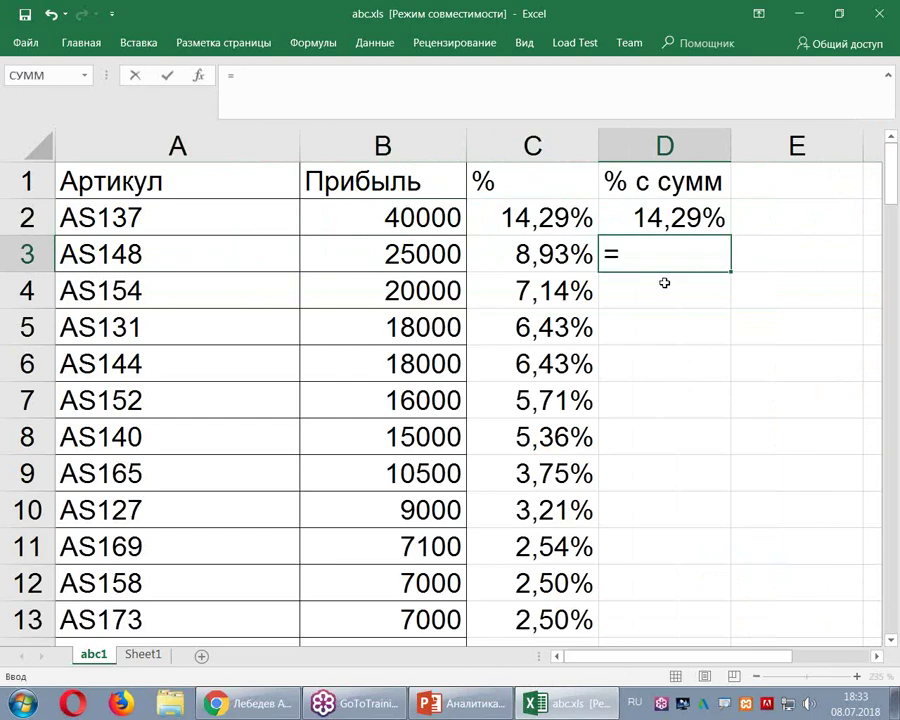
pyautogui.press('Left')
pyautogui.write('+')
pyautogui.press('Up')
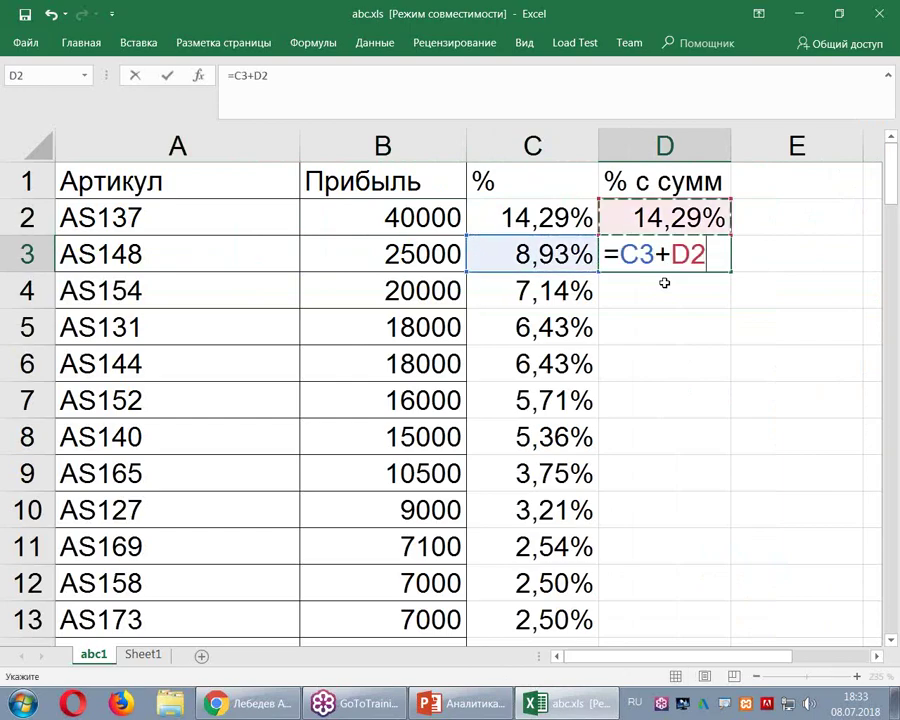
pyautogui.press('Return')
pyautogui.press('Up')
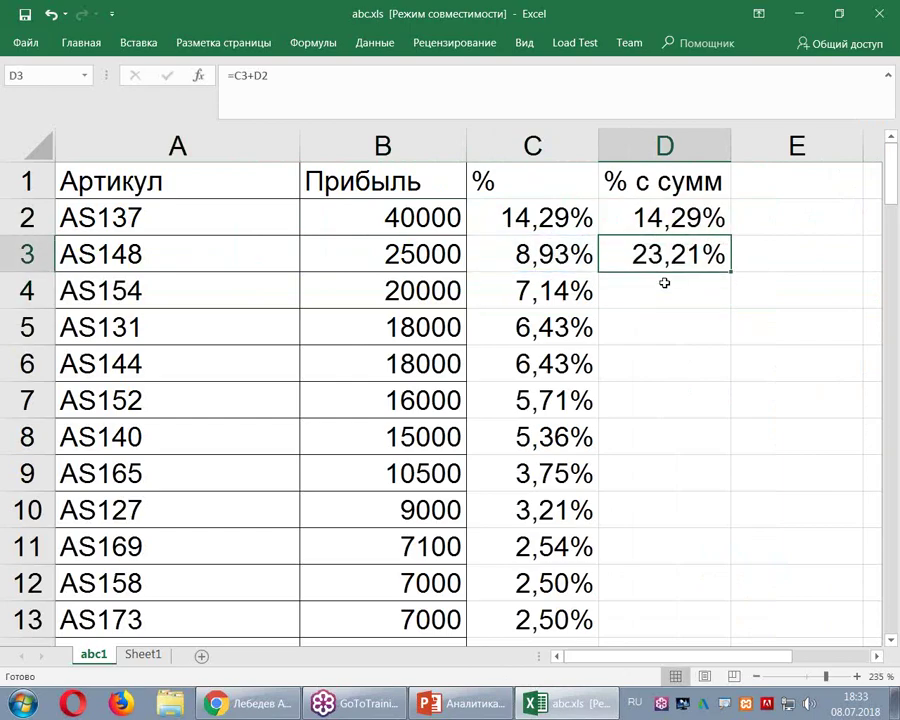
# Fill the cumulative formula from D3 down to the last article in row 101 and check the final cell.
pyautogui.doubleClick(731, 272)
pyautogui.scroll(-11, 733, 277)
pyautogui.scroll(-20, 733, 277)
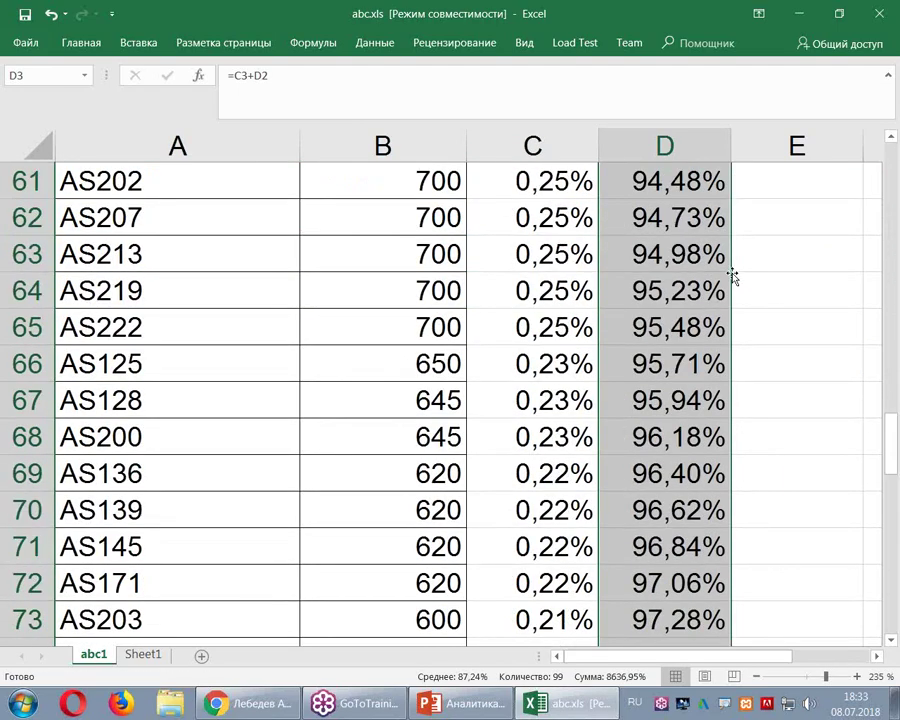
pyautogui.click(667, 339)
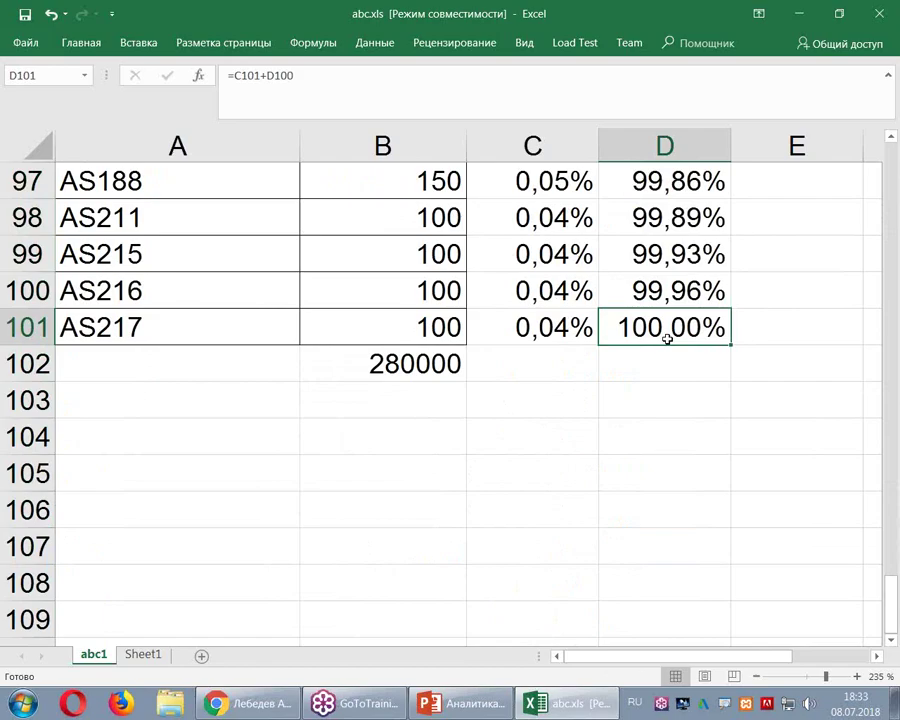
# Examine the cumulative percentages of the leading articles against the individual shares in C2:C8.
pyautogui.scroll(20, 667, 339)
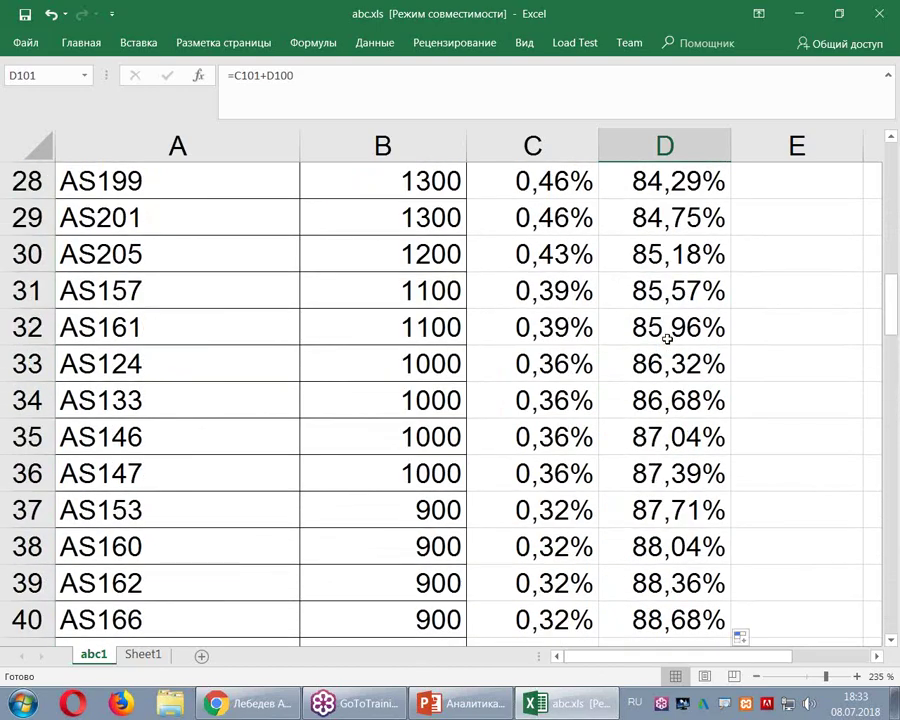
pyautogui.scroll(6, 667, 339)
pyautogui.scroll(3, 667, 339)
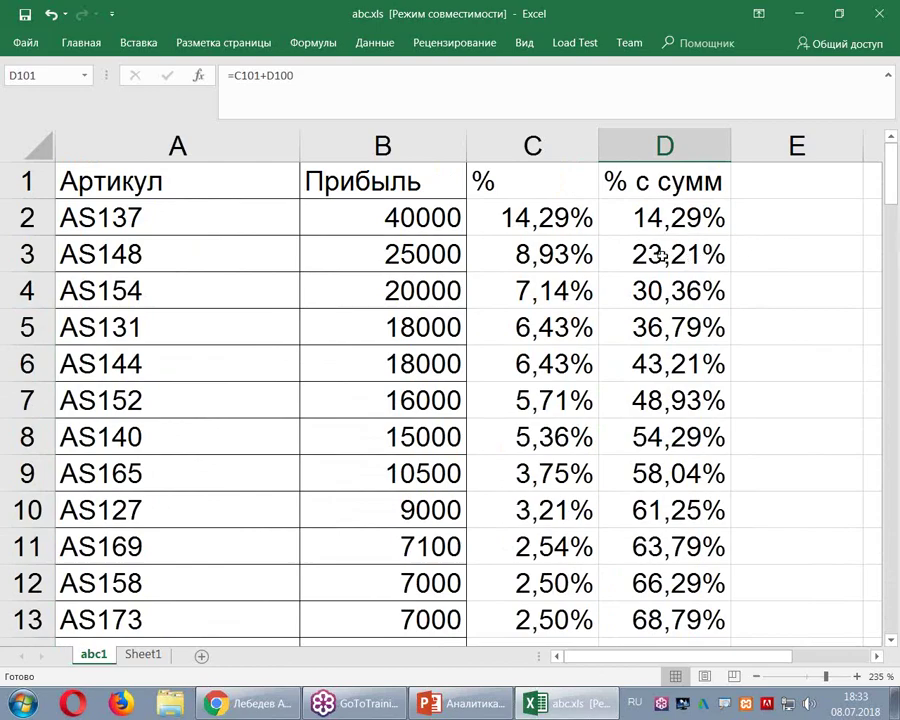
pyautogui.scroll(-2, 662, 257)
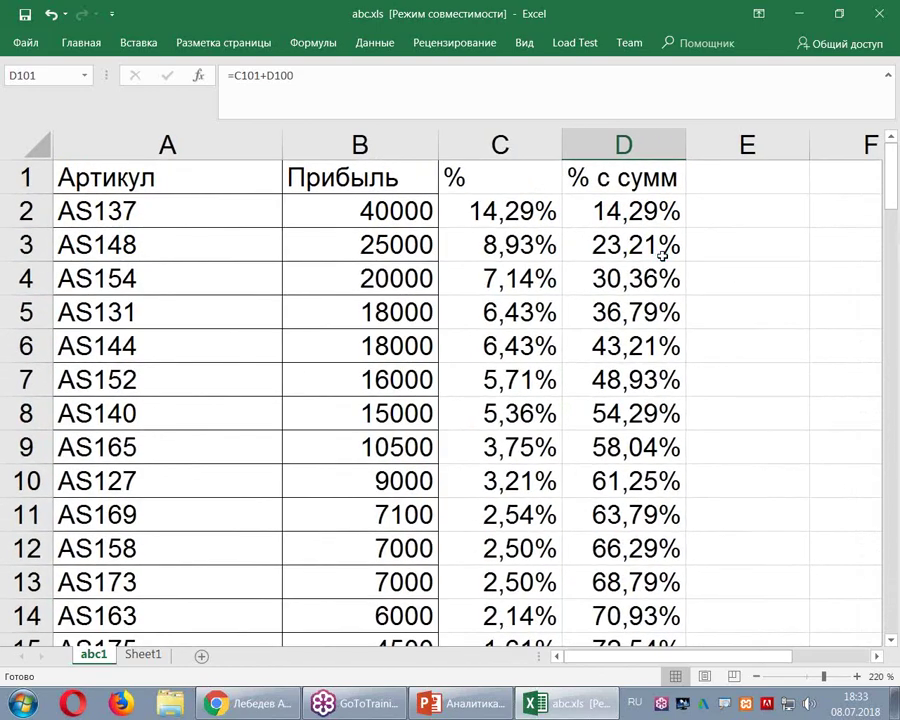
pyautogui.click(624, 337)
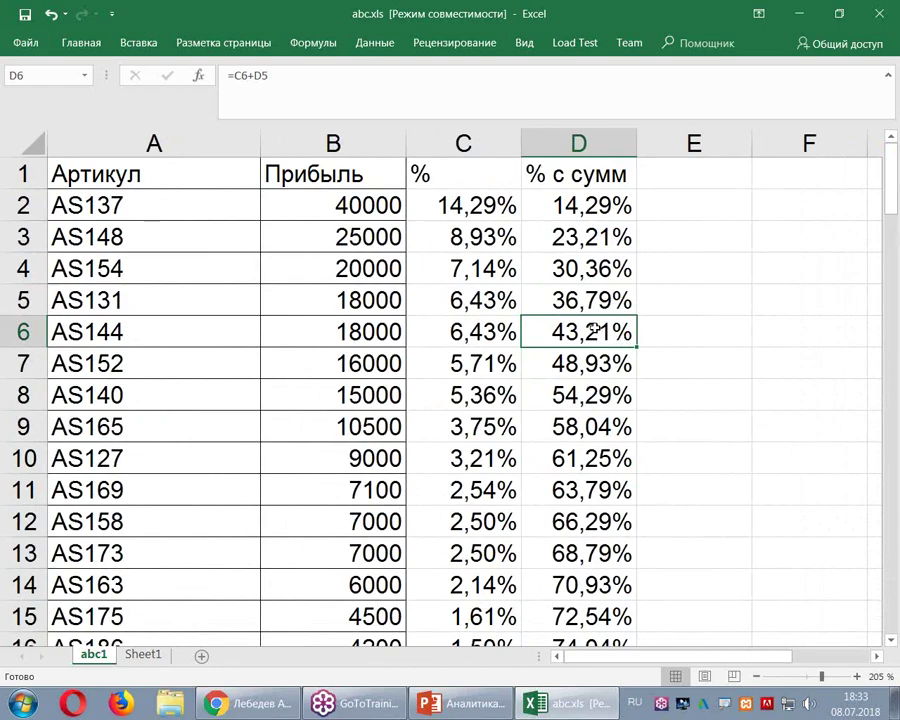
pyautogui.click(582, 424)
pyautogui.click(588, 397)
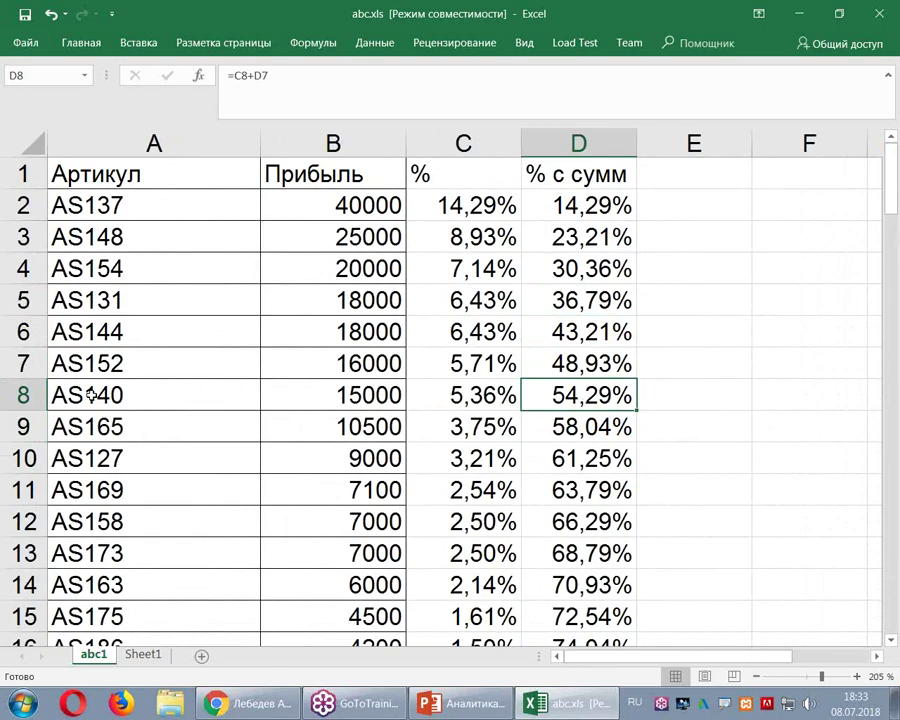
pyautogui.moveTo(470, 395); pyautogui.dragTo(464, 206)
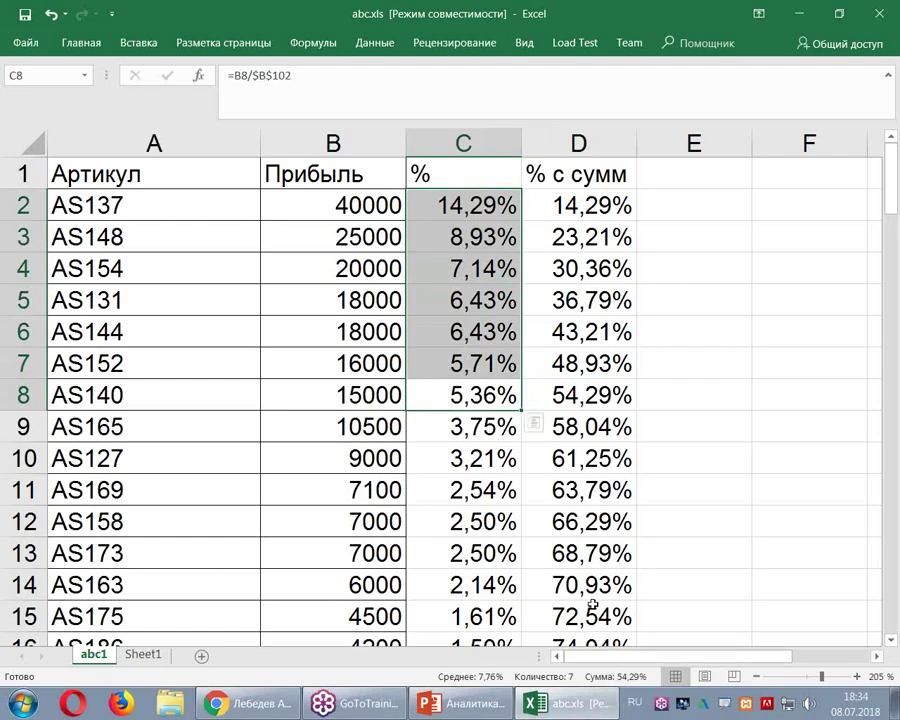
pyautogui.click(643, 485)
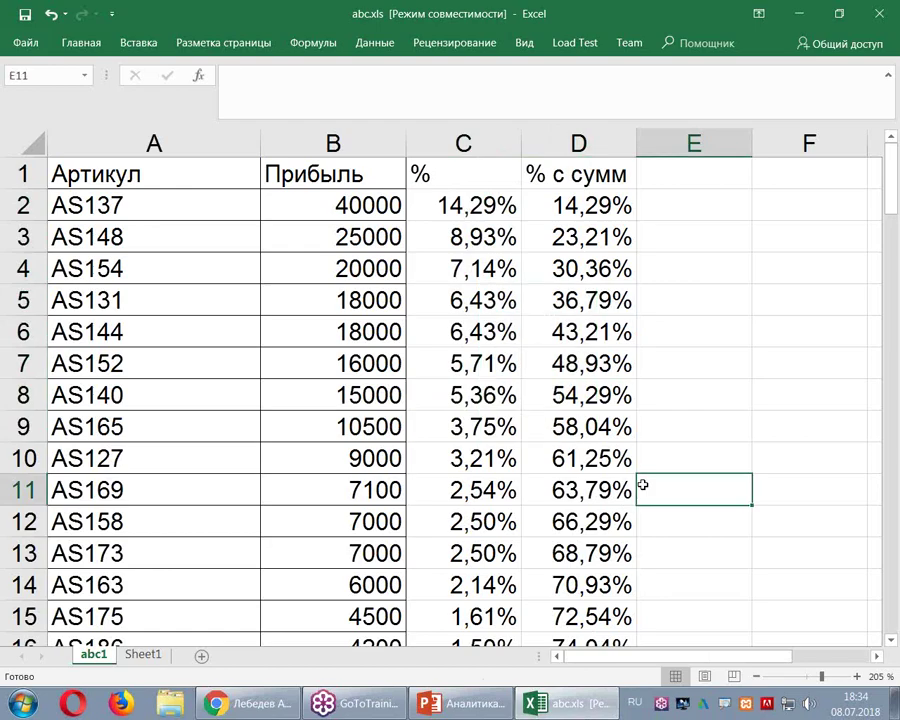
# Shade group A, the articles in A2:D21 making up about 80% of cumulative profit, with a light green fill.
pyautogui.scroll(-3, 643, 485)
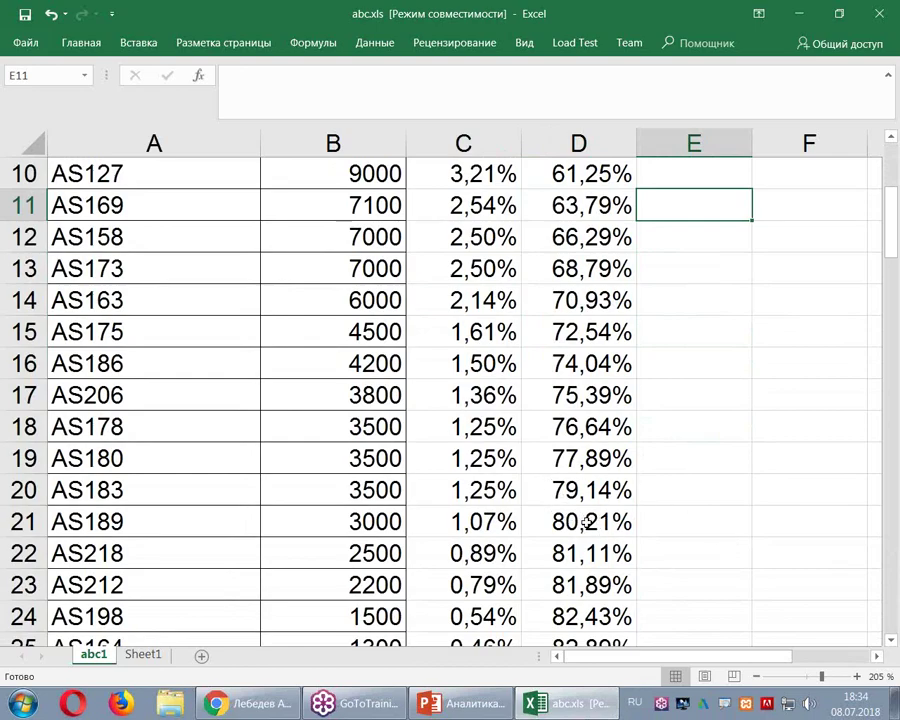
pyautogui.click(586, 523)
pyautogui.moveTo(586, 523); pyautogui.dragTo(73, 215)
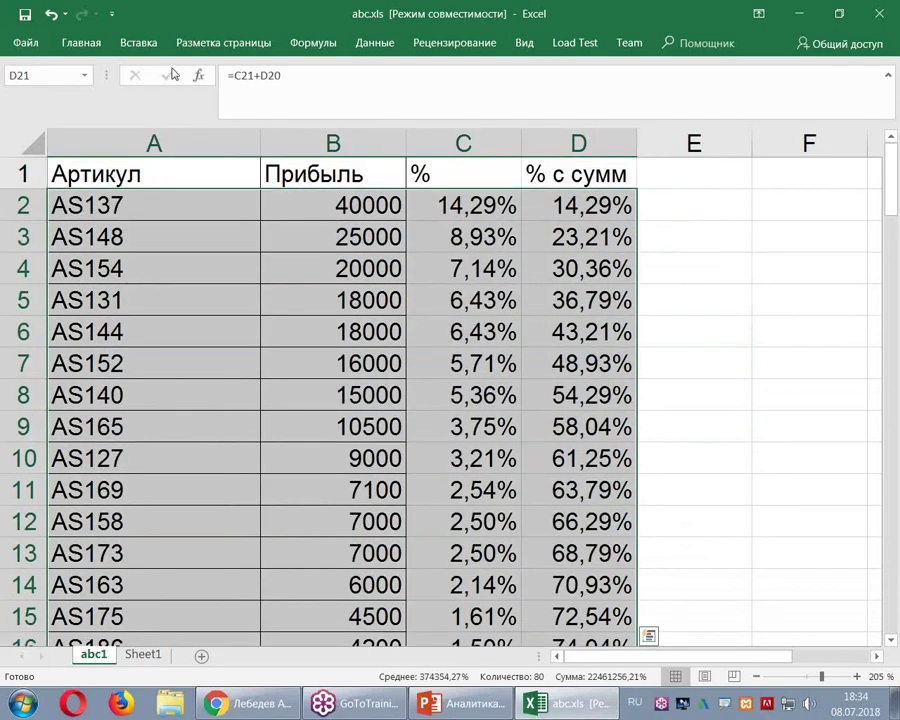
pyautogui.click(66, 44)
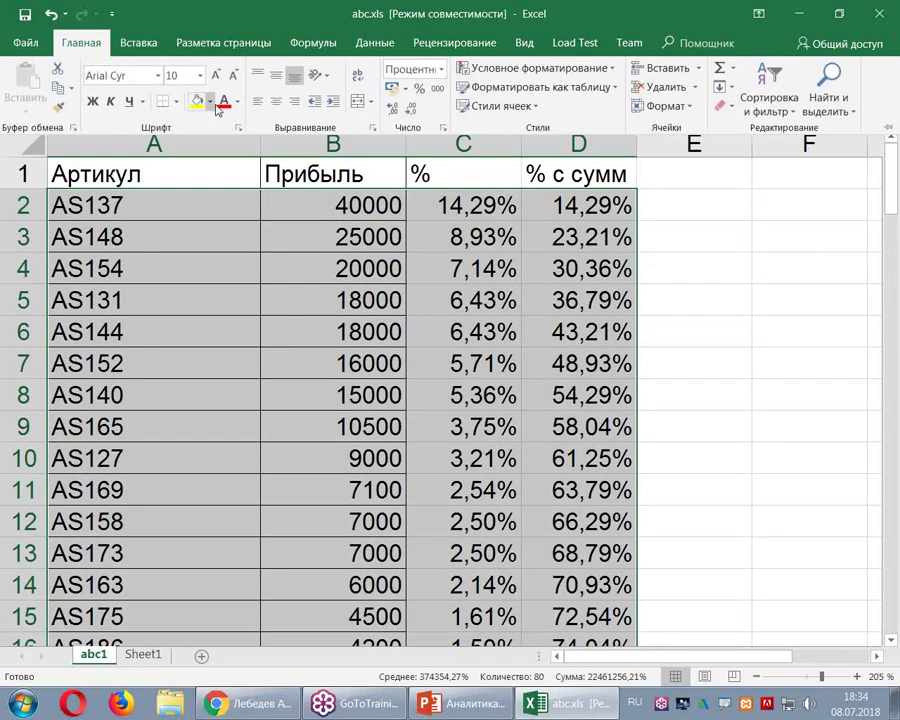
pyautogui.click(209, 106)
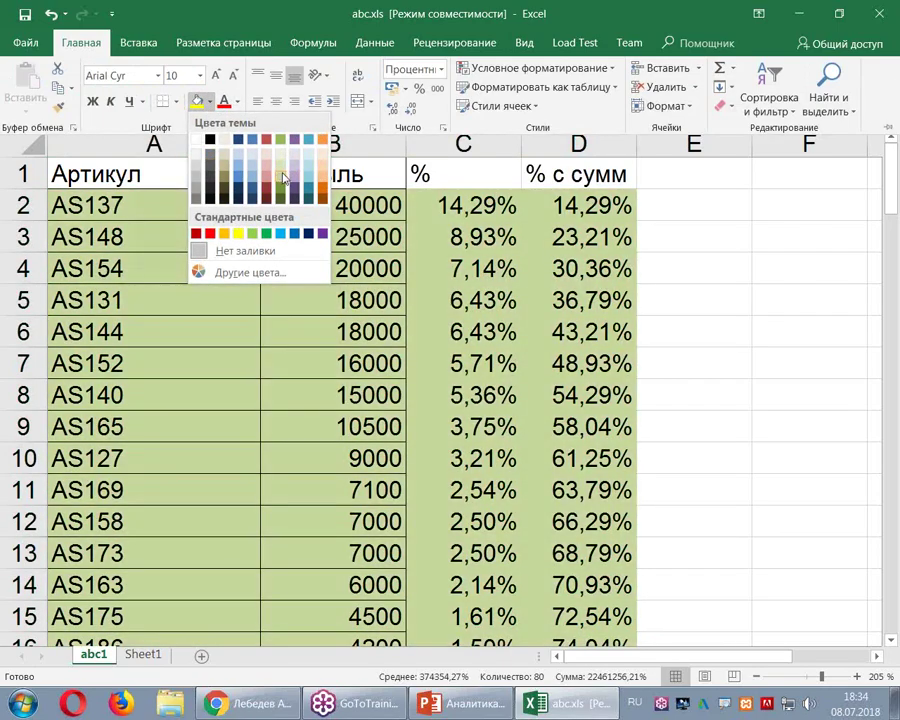
pyautogui.click(279, 172)
# Shade group B, the articles in A22:D67 reaching about 95% of cumulative profit, with a yellow fill.
pyautogui.scroll(-4, 335, 353)
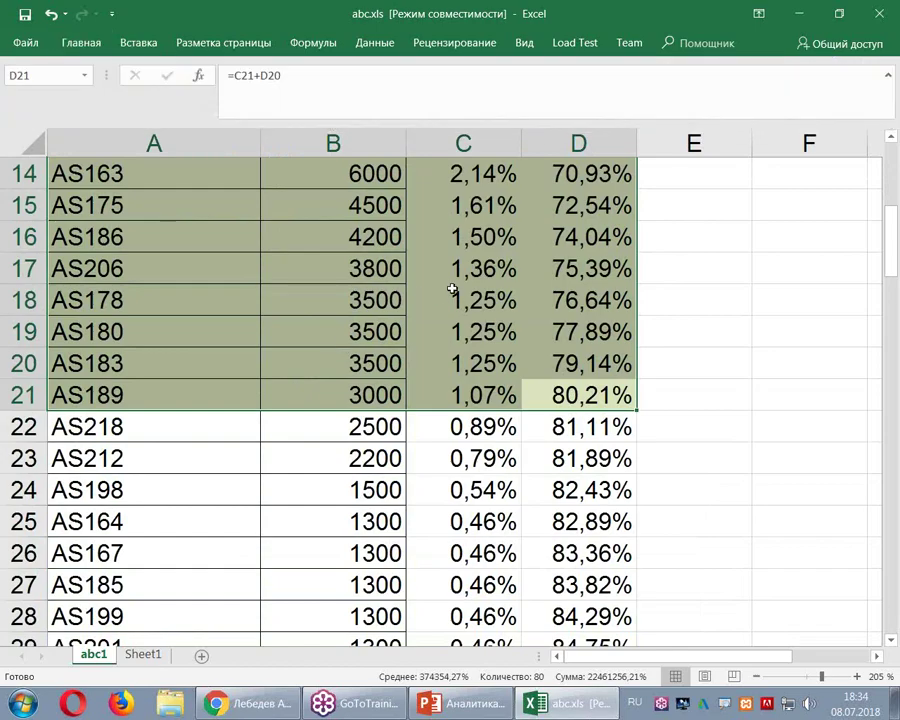
pyautogui.click(505, 425)
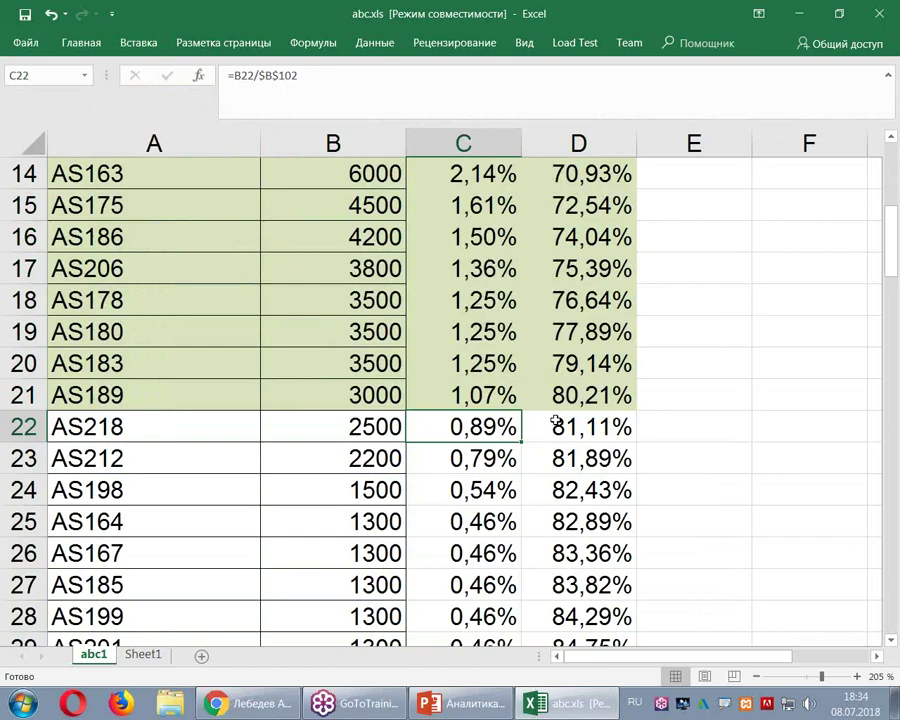
pyautogui.scroll(-5, 625, 548)
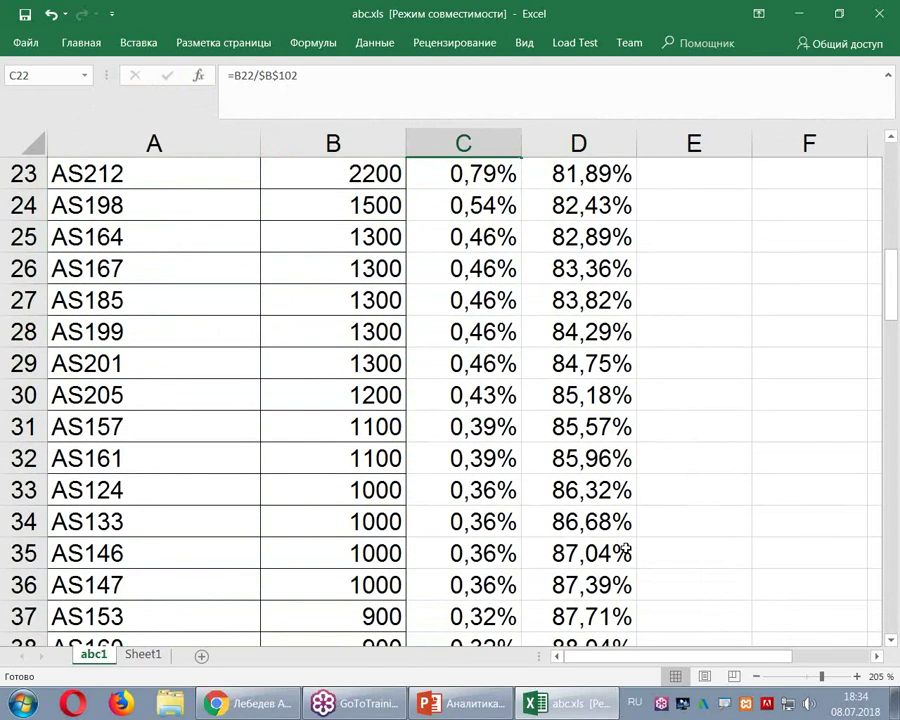
pyautogui.scroll(-7, 625, 548)
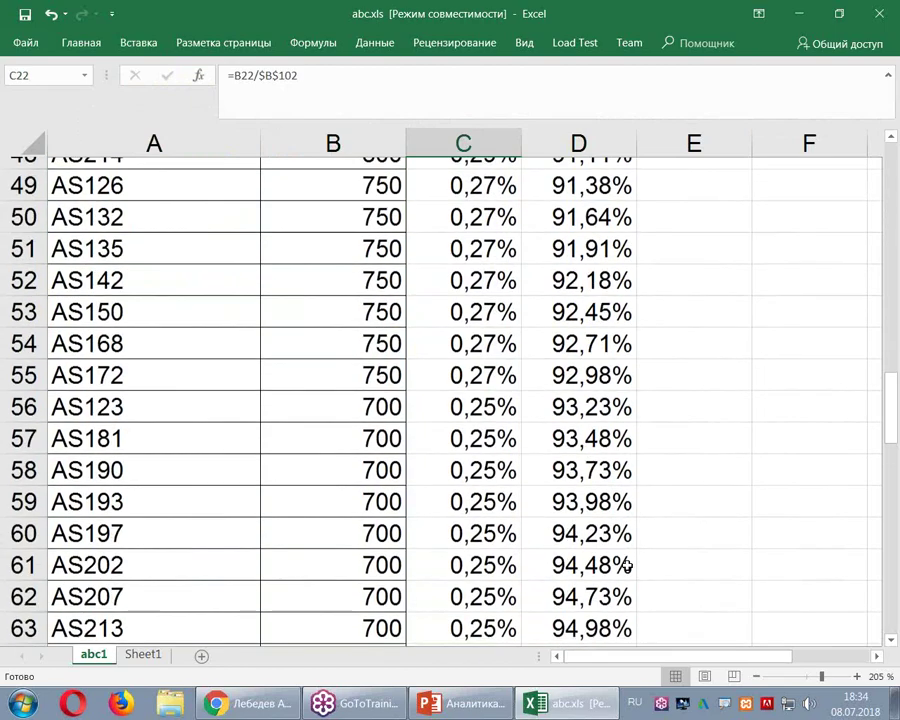
pyautogui.scroll(-3, 652, 583)
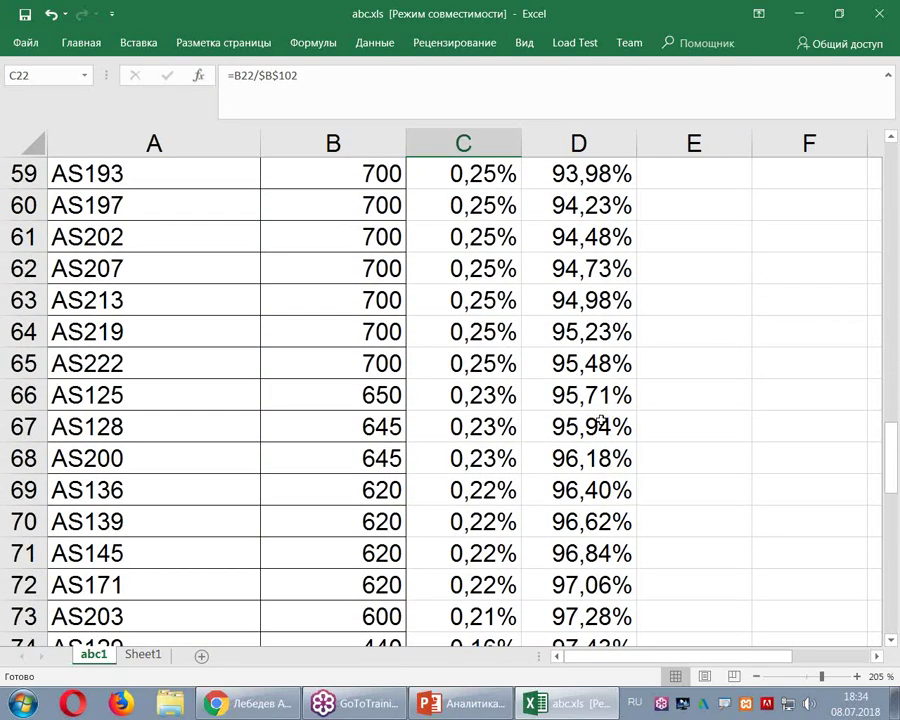
pyautogui.moveTo(599, 424); pyautogui.dragTo(68, 544)
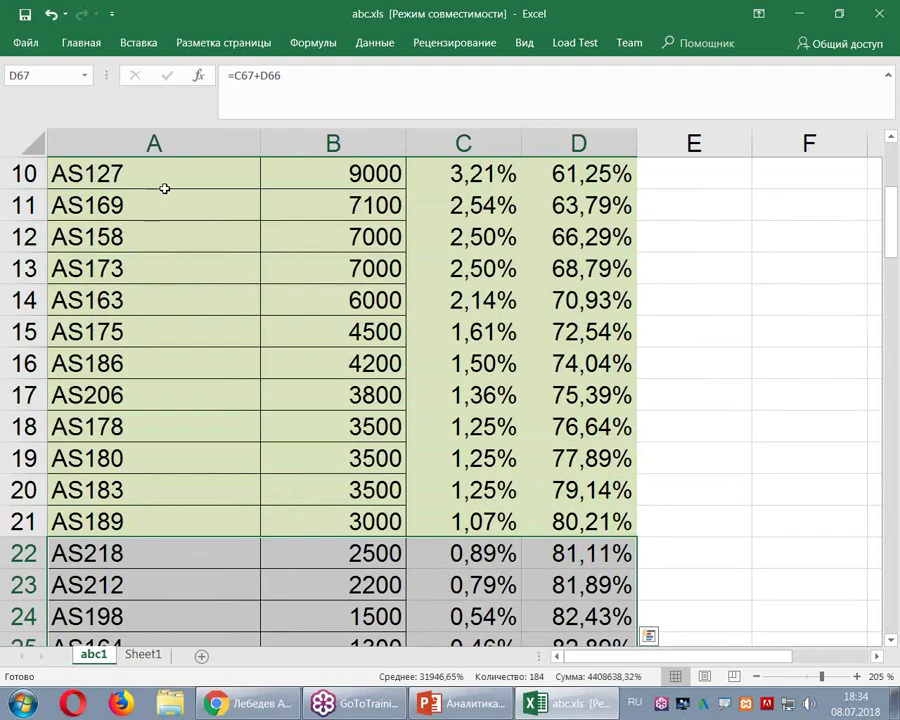
pyautogui.click(94, 46)
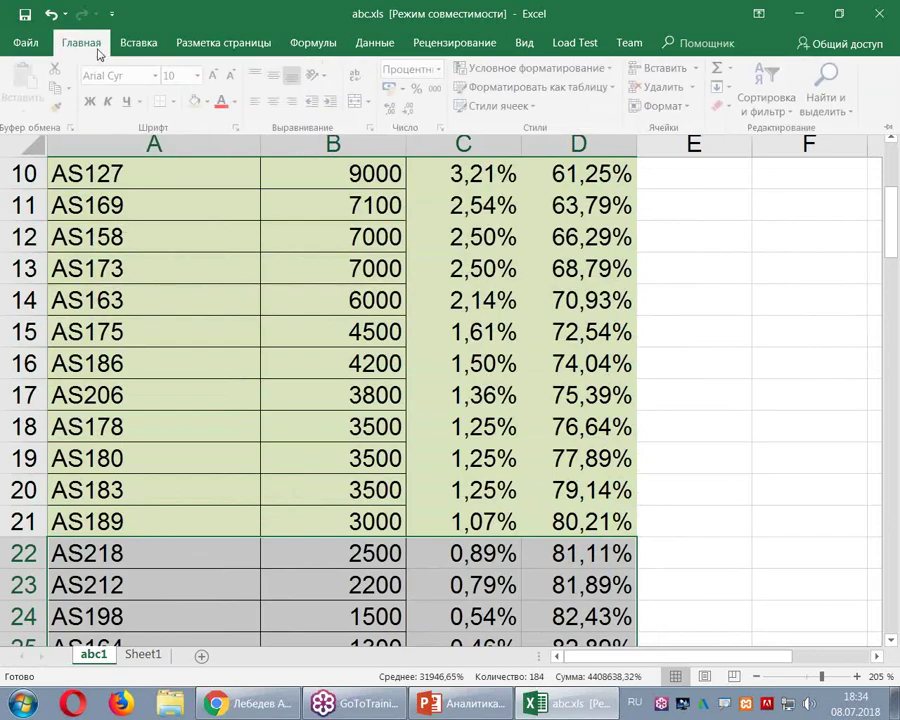
pyautogui.click(210, 102)
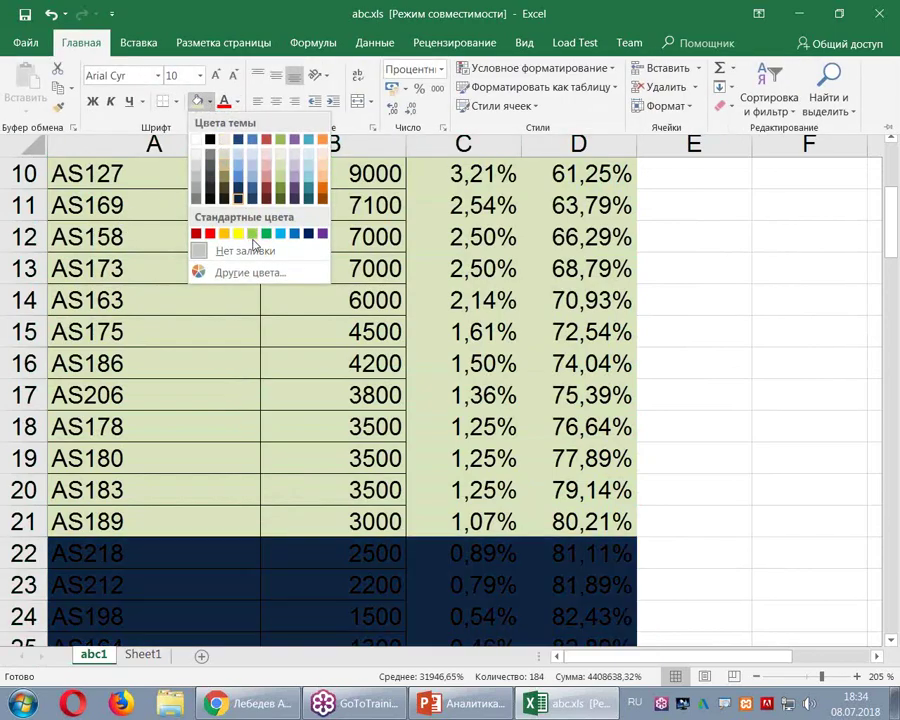
pyautogui.click(222, 233)
# Shade group C, the remaining articles in A68:D101, with a light blue fill.
pyautogui.scroll(-17, 311, 422)
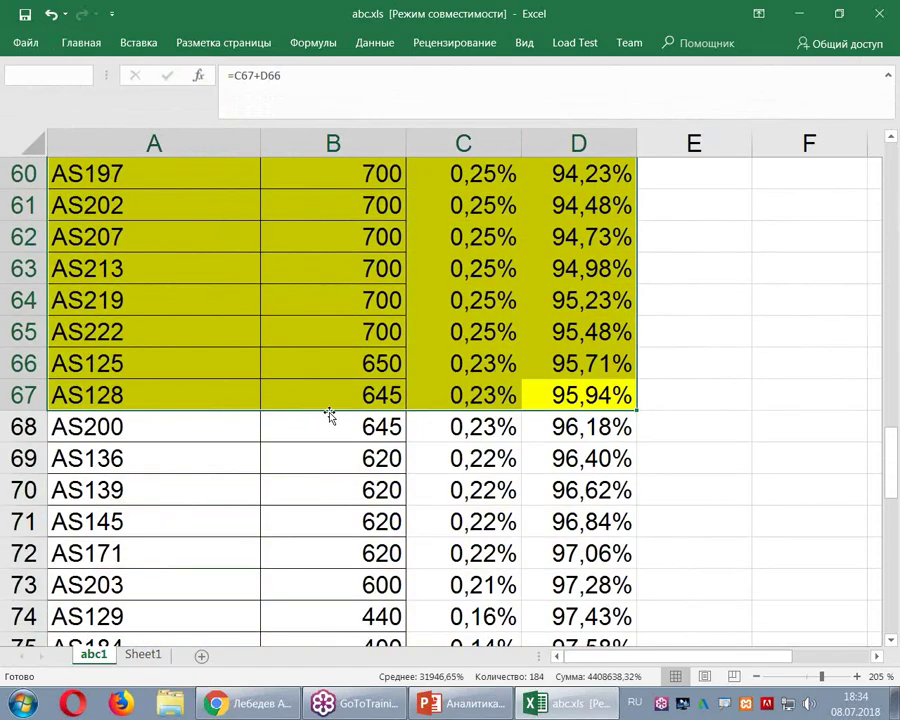
pyautogui.scroll(-10, 327, 412)
pyautogui.moveTo(550, 516); pyautogui.dragTo(95, 458)
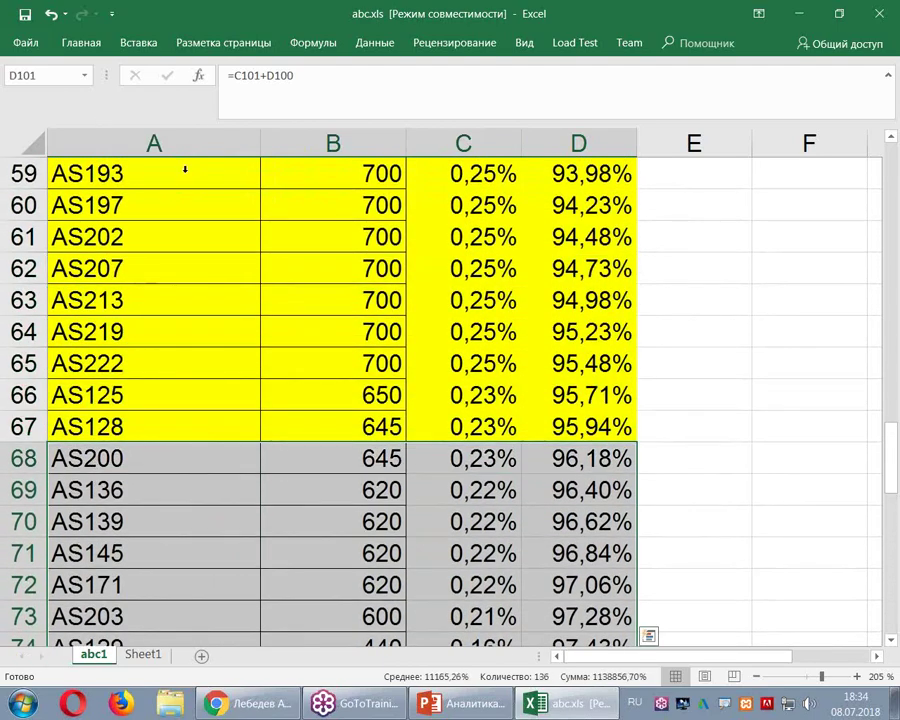
pyautogui.click(81, 42)
pyautogui.click(209, 102)
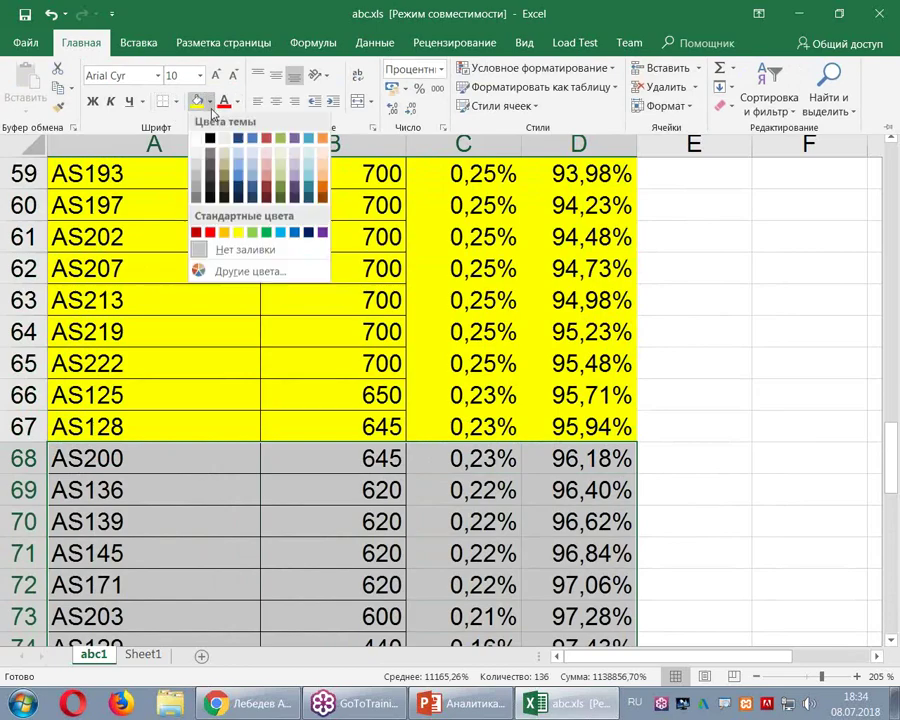
pyautogui.click(238, 174)
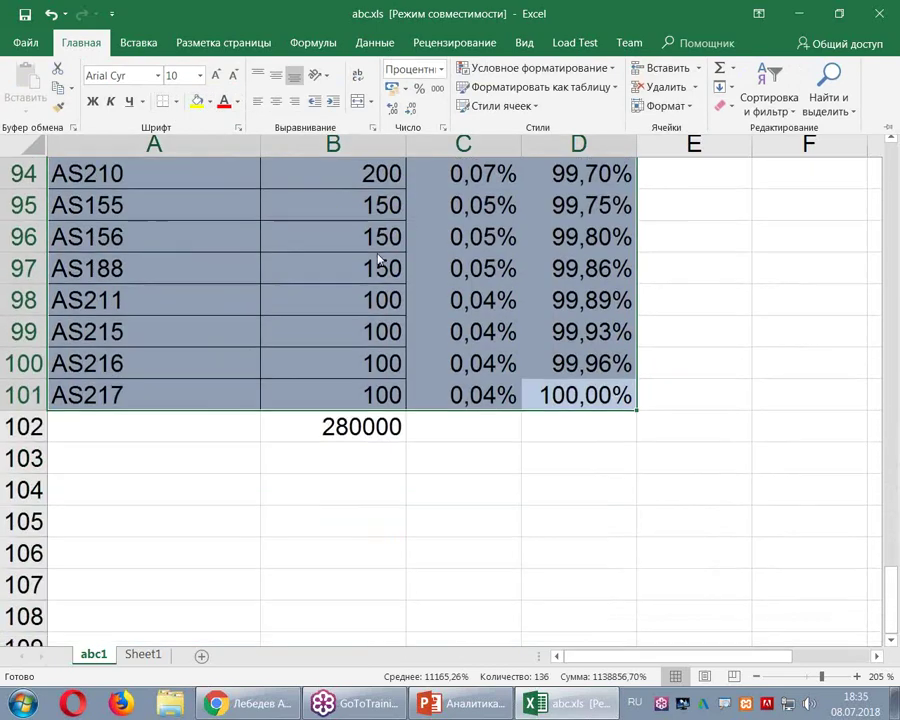
pyautogui.click(590, 296)
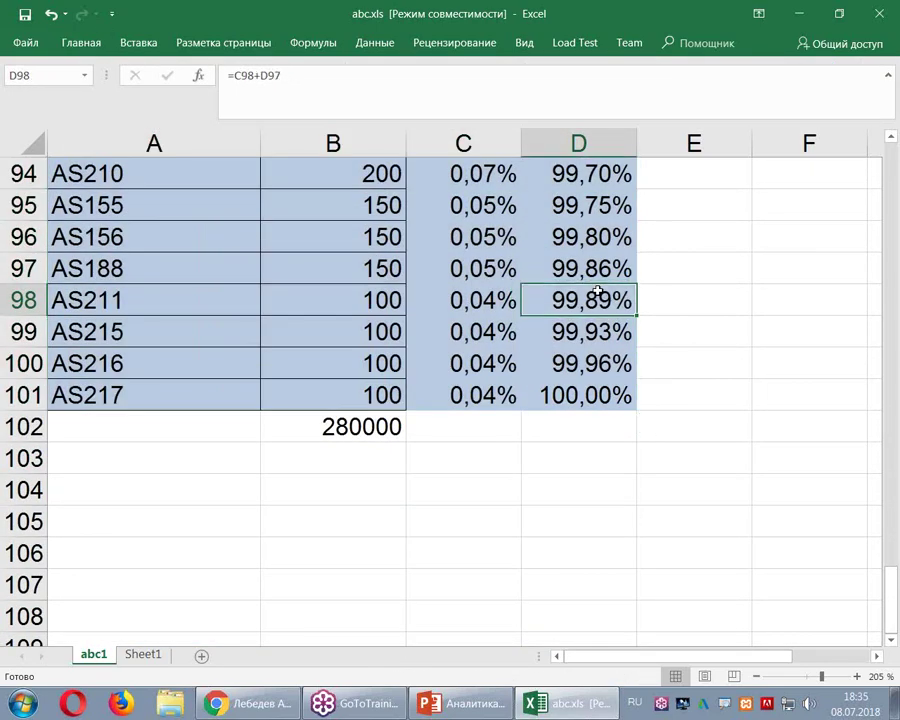
# Look back over the shaded groups and switch to PowerPoint to review the empirical method slide with the 20/80 proportion.
pyautogui.scroll(4, 594, 292)
pyautogui.click(643, 312)
pyautogui.scroll(4, 655, 310)
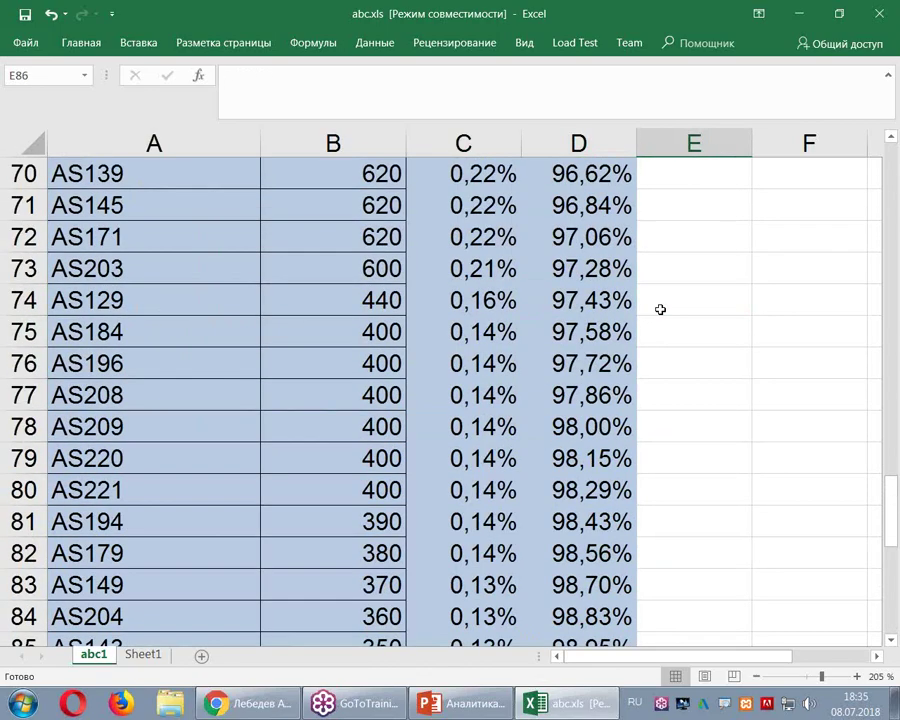
pyautogui.scroll(7, 659, 308)
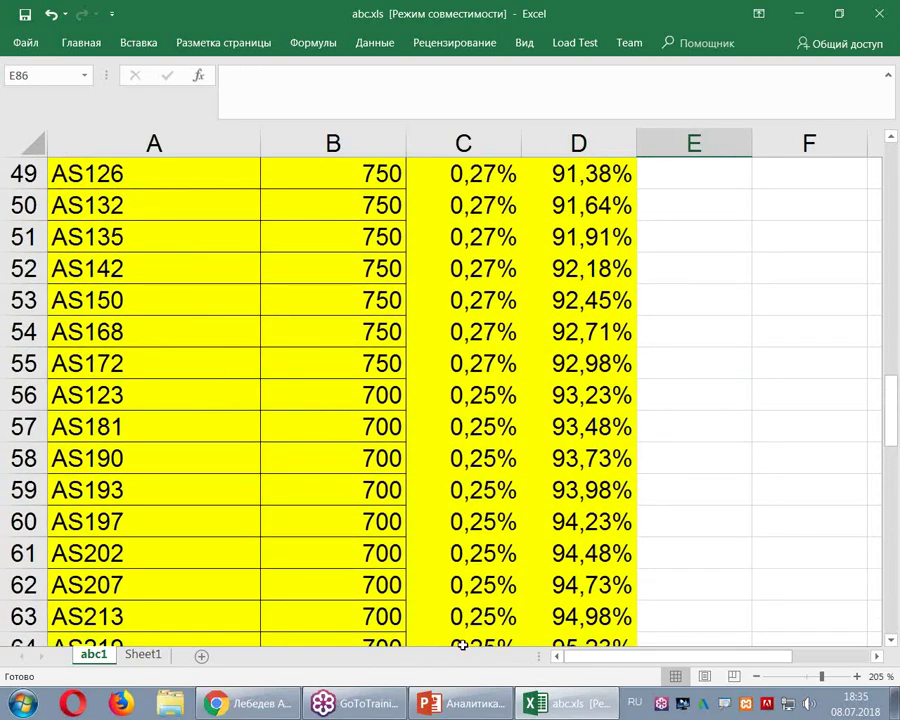
pyautogui.click(478, 712)
pyautogui.scroll(-4, 454, 537)
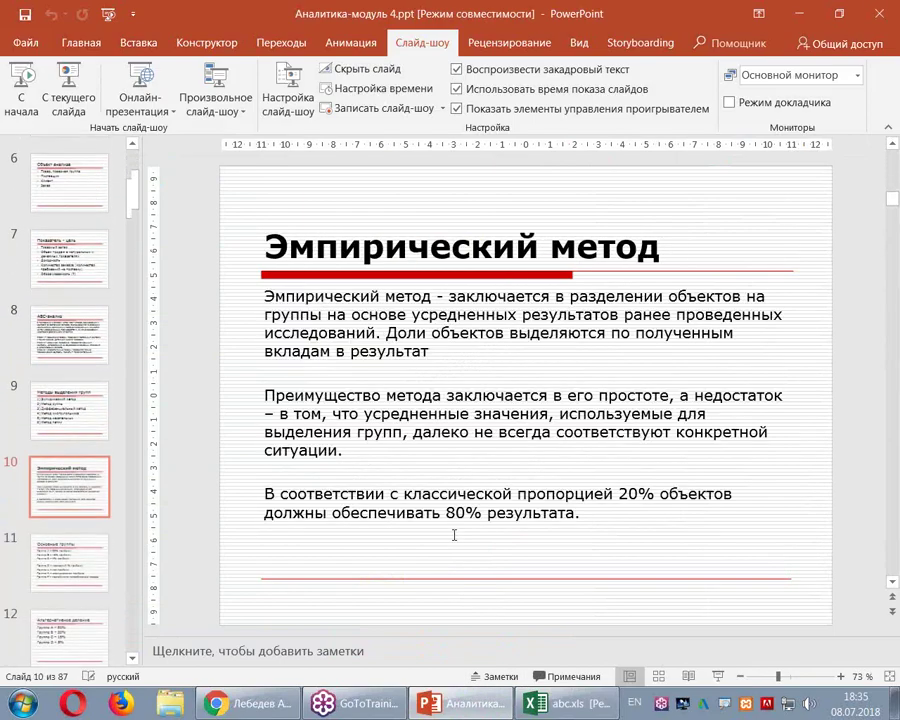
pyautogui.scroll(1, 454, 535)
pyautogui.scroll(-1, 485, 320)
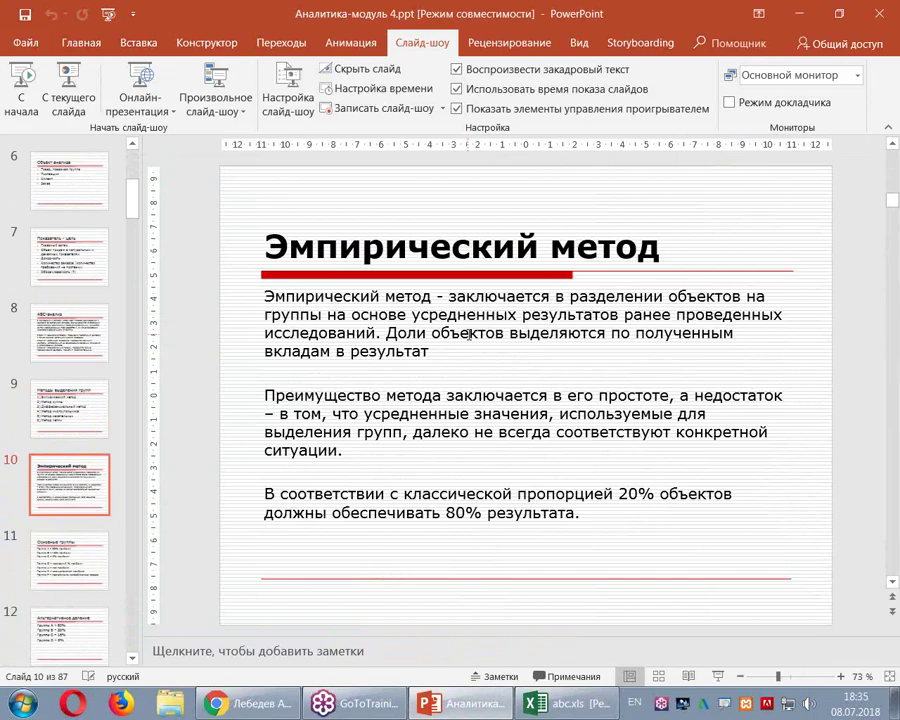
# Switch back to Excel and compare the sizes of the three coloured groups across the whole article table.
pyautogui.hotkey('alt', 'Tab')
pyautogui.click(509, 368)
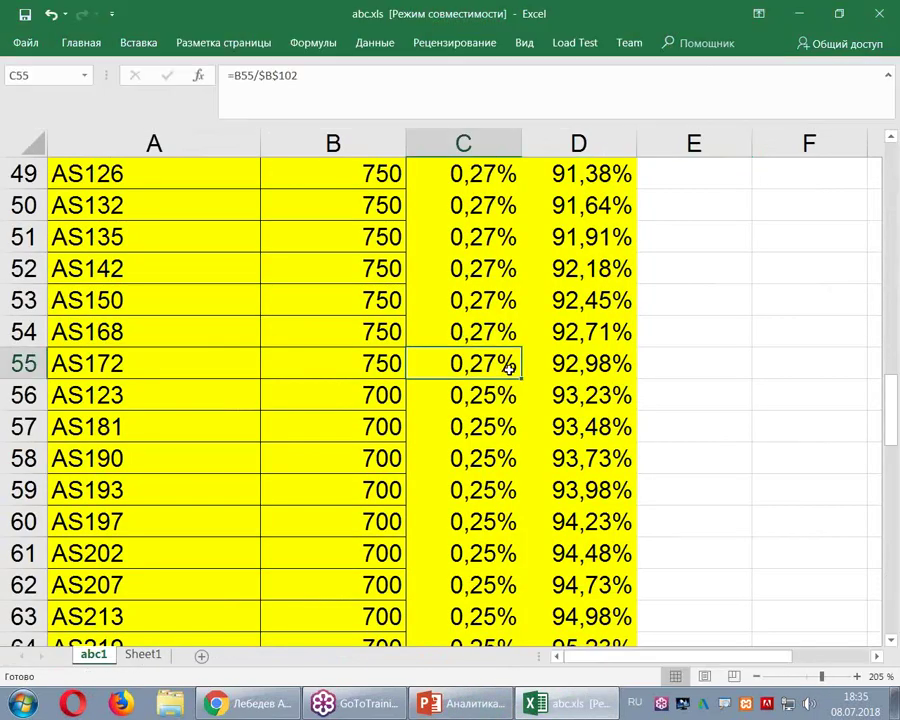
pyautogui.keyDown('ctrl'); pyautogui.scroll(-11, 445, 342); pyautogui.keyUp('ctrl')
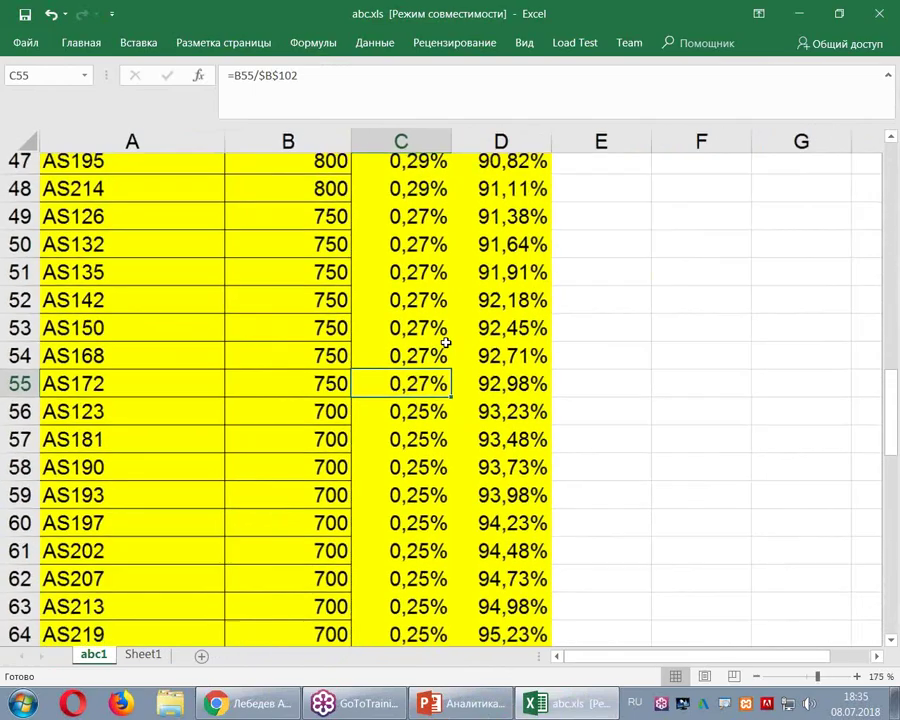
pyautogui.keyDown('ctrl'); pyautogui.scroll(-2, 445, 342); pyautogui.keyUp('ctrl')
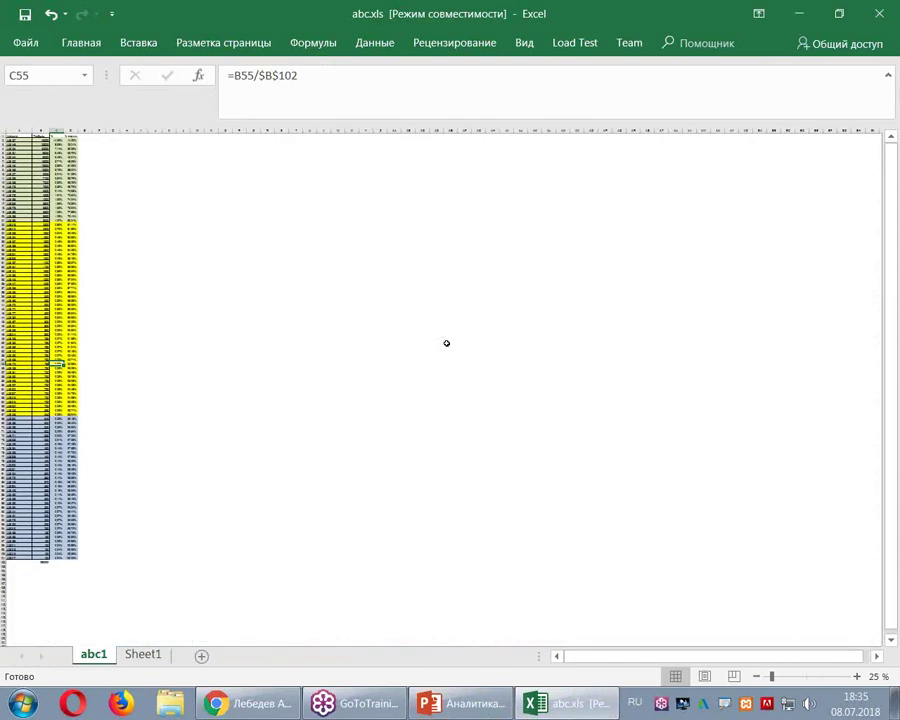
pyautogui.keyDown('ctrl'); pyautogui.scroll(1, 443, 343); pyautogui.keyUp('ctrl')
pyautogui.click(62, 343)
pyautogui.click(43, 464)
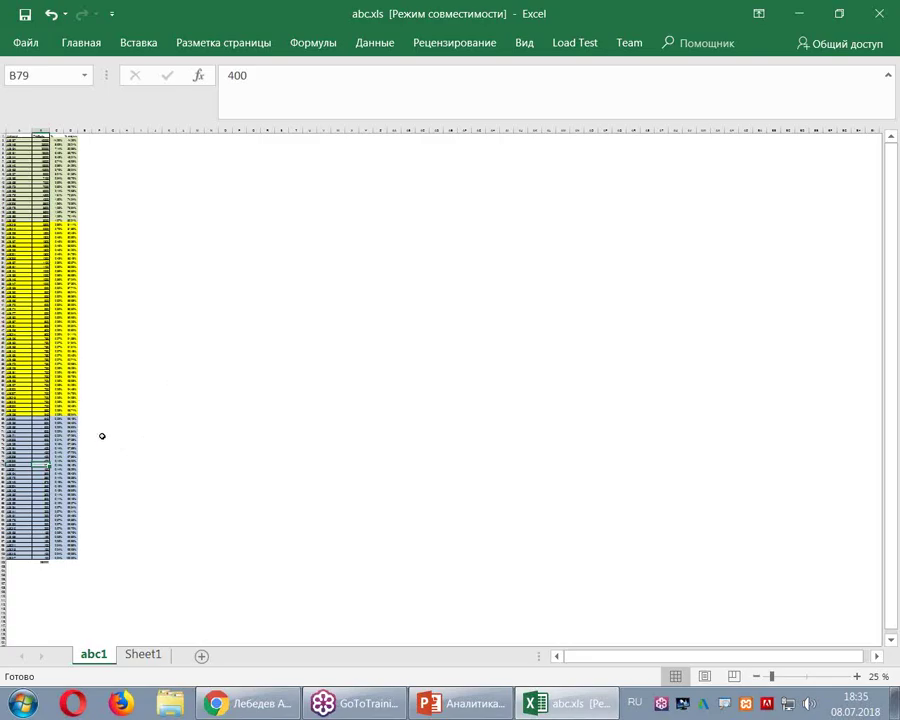
pyautogui.scroll(2, 75, 309)
pyautogui.scroll(6, 77, 310)
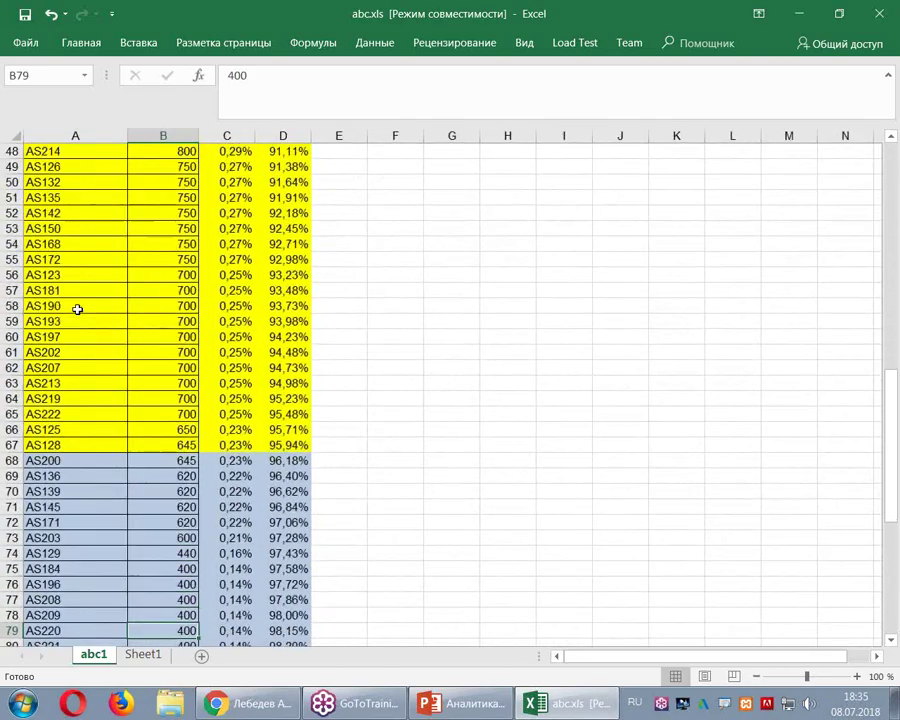
pyautogui.scroll(9, 221, 364)
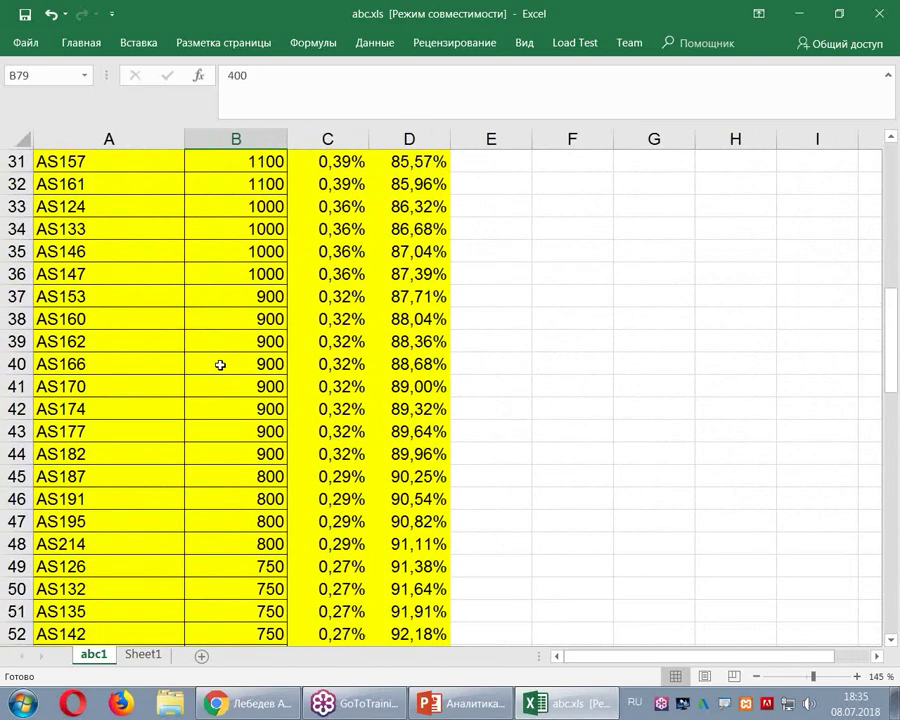
pyautogui.scroll(10, 221, 364)
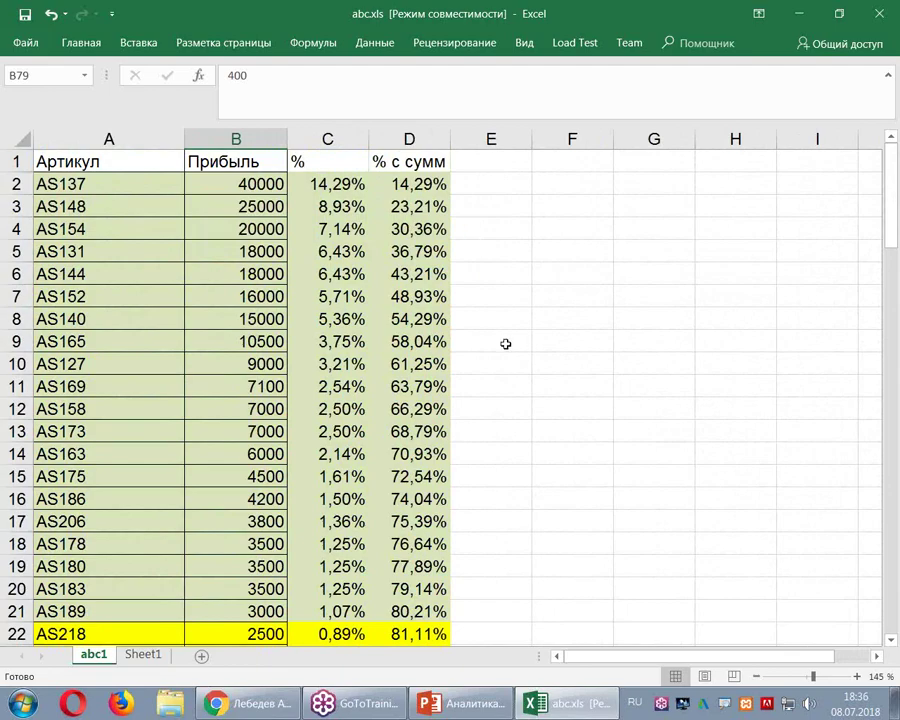
# Add a column headed "% асс" in E1 and enter 0,01 in E2 for the first article.
pyautogui.click(502, 162)
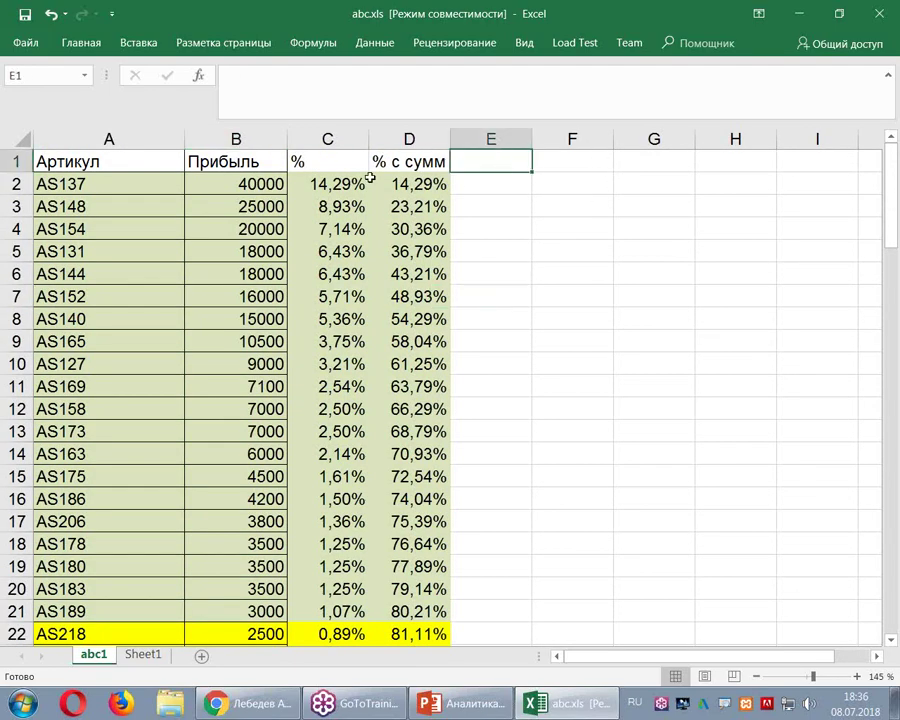
pyautogui.click(335, 184)
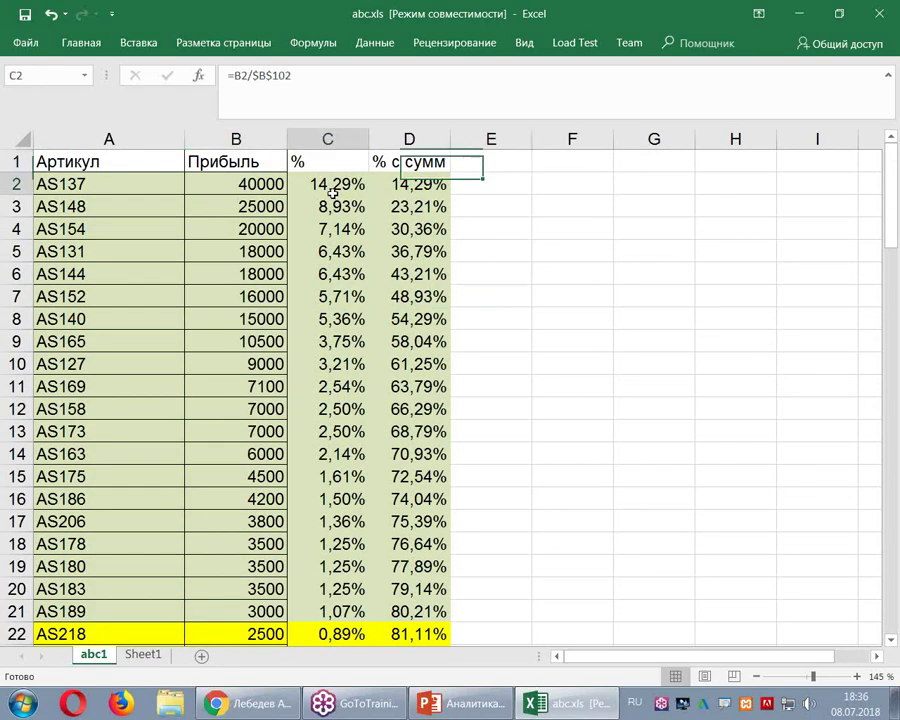
pyautogui.click(506, 167)
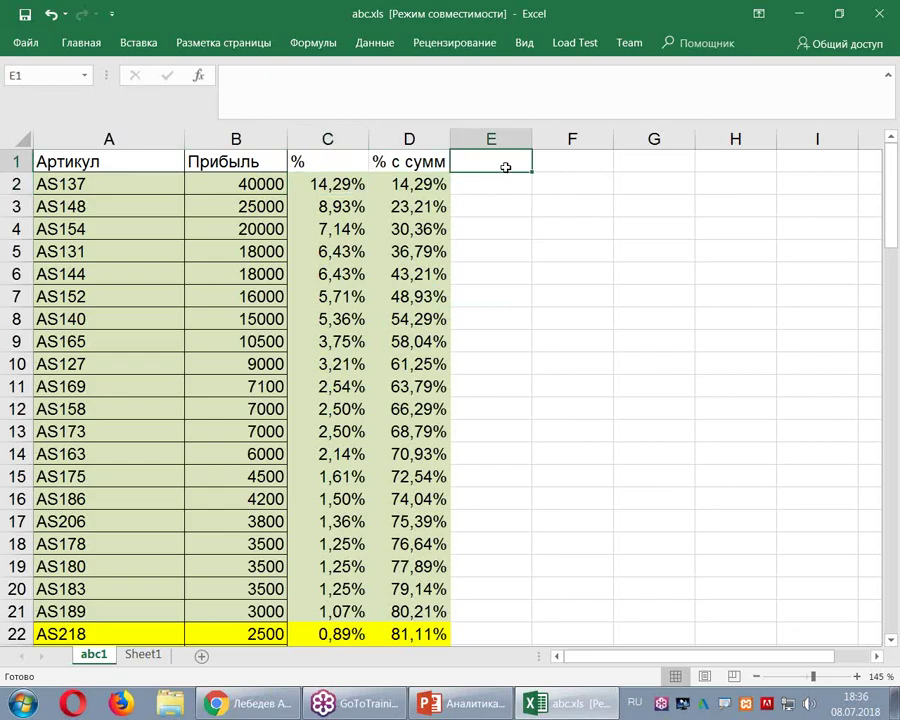
pyautogui.write('% acc')
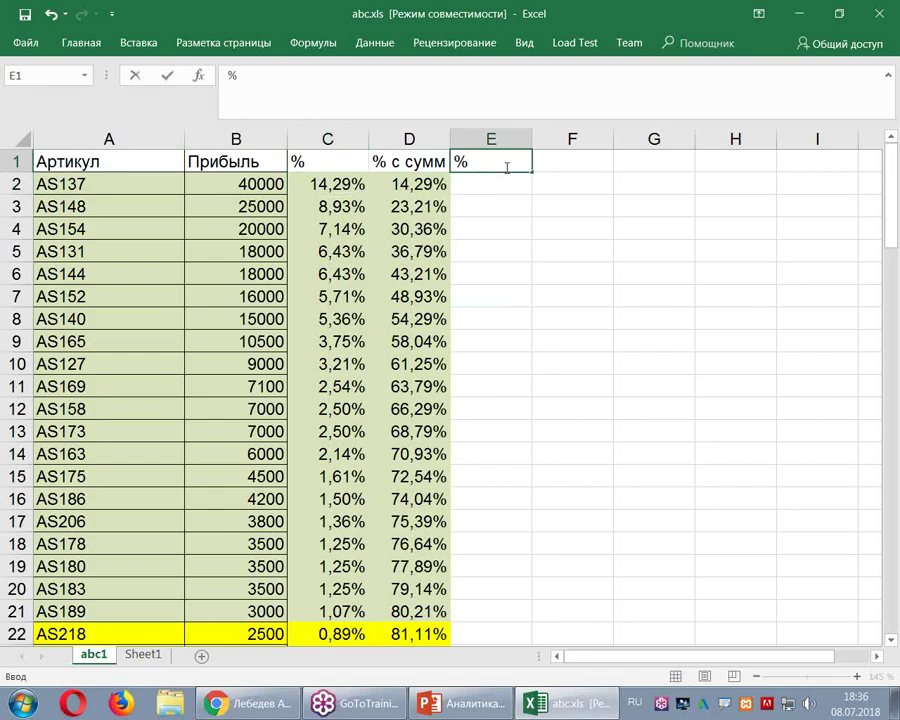
pyautogui.press('Return')
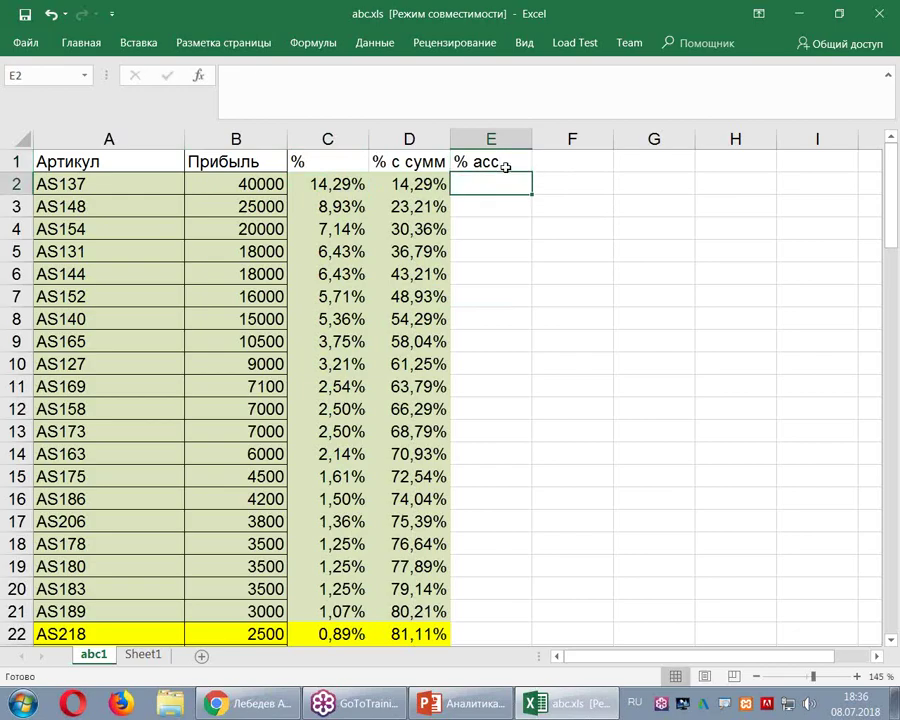
pyautogui.write('0,01')
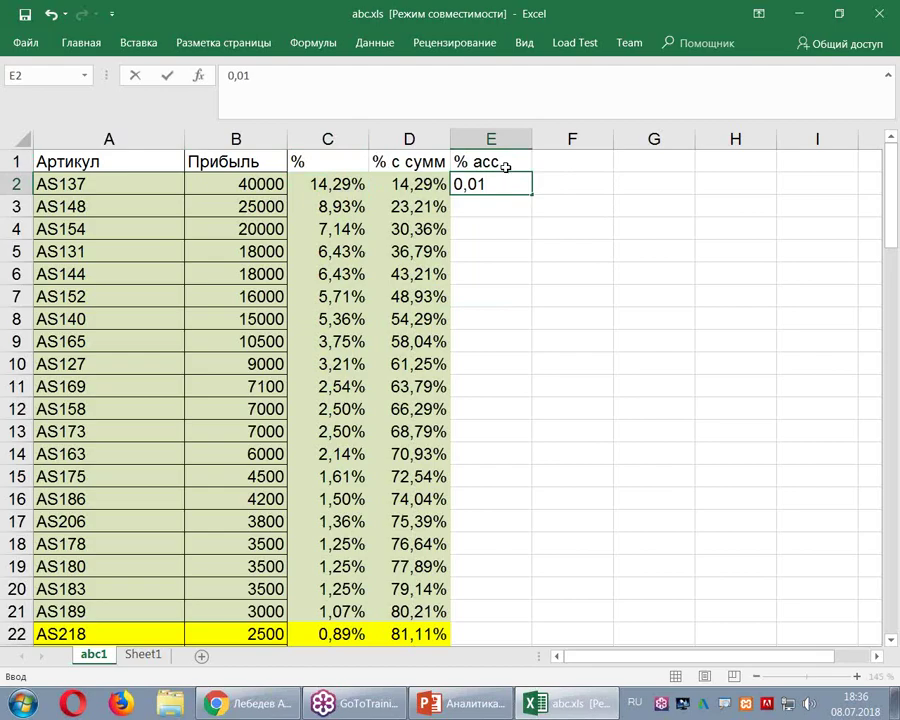
pyautogui.press('Return')
pyautogui.press('Up')
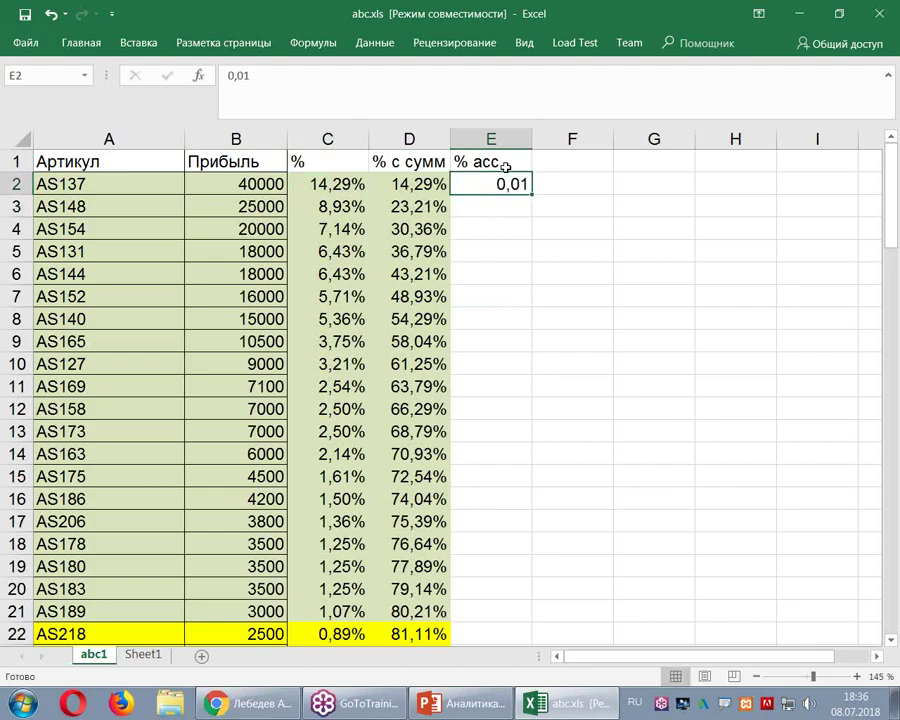
# Format E2 as a percentage with two decimals and fill it down to the last article in row 101.
pyautogui.hotkey('alt', 'shift')
pyautogui.rightClick(480, 188)
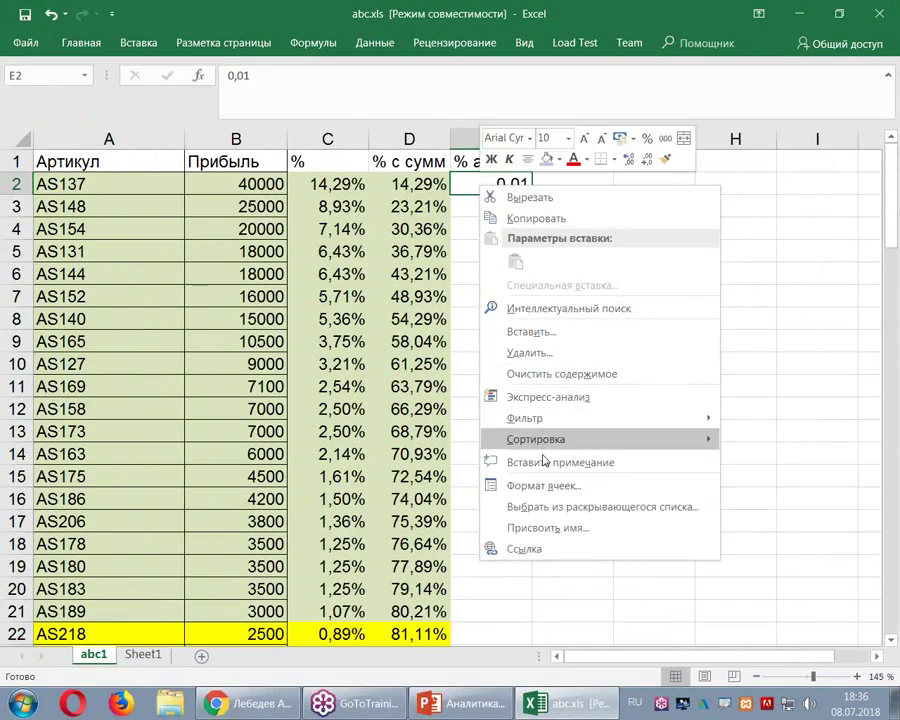
pyautogui.click(526, 486)
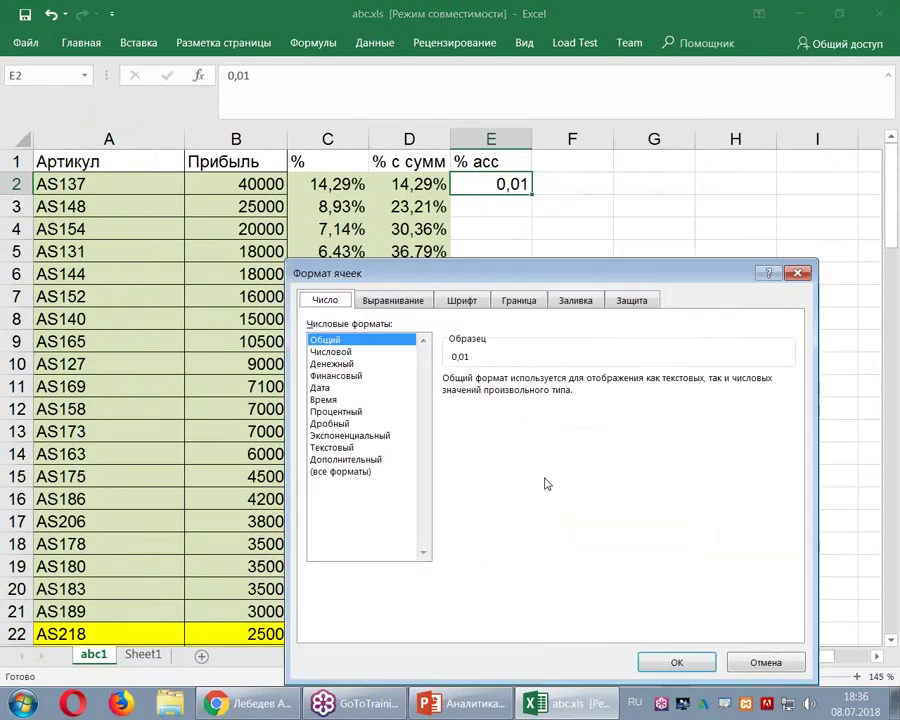
pyautogui.click(360, 412)
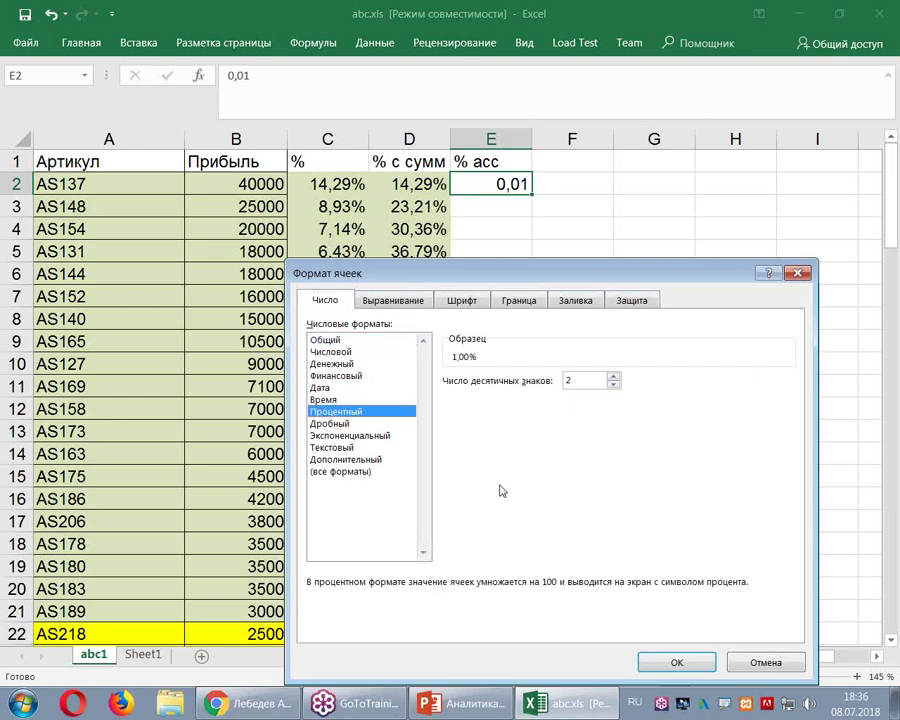
pyautogui.click(676, 663)
pyautogui.click(562, 482)
pyautogui.click(503, 190)
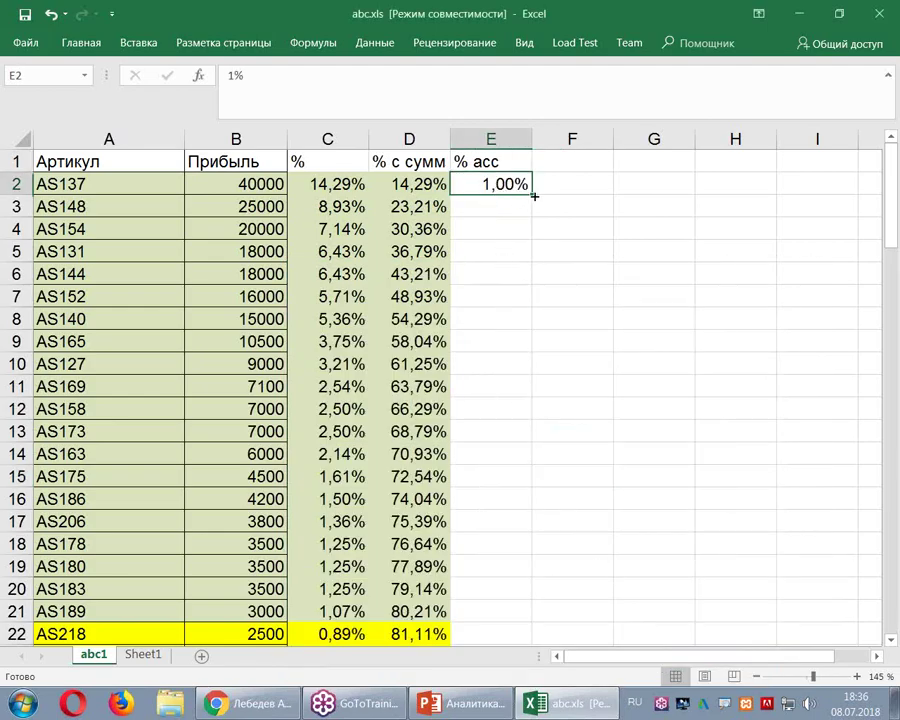
pyautogui.doubleClick(534, 197)
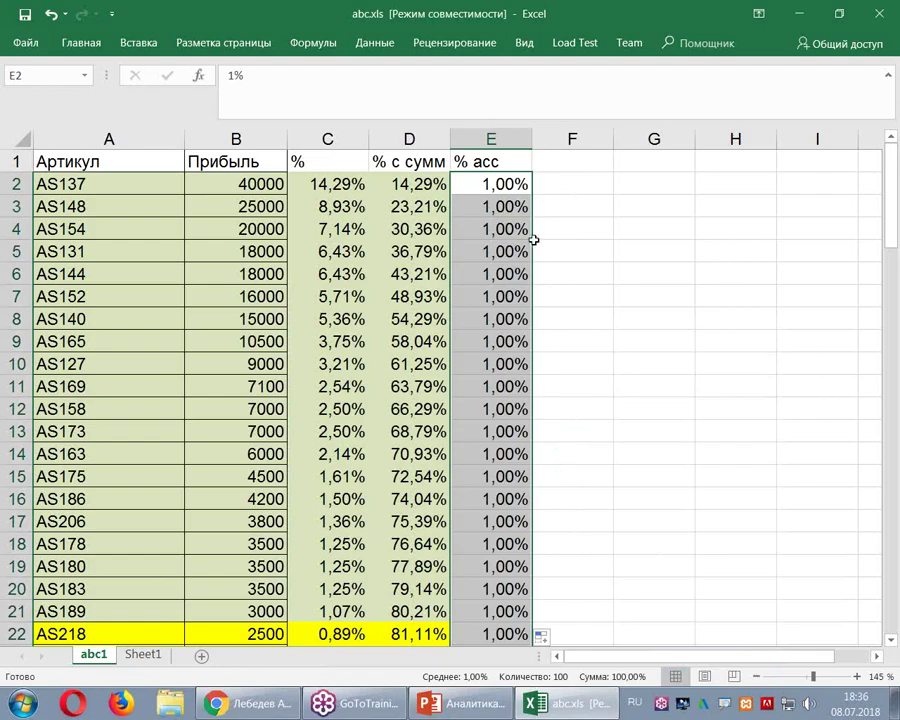
# Enter the header "Сумм" in F1, beside the "% асс" column.
pyautogui.click(566, 161)
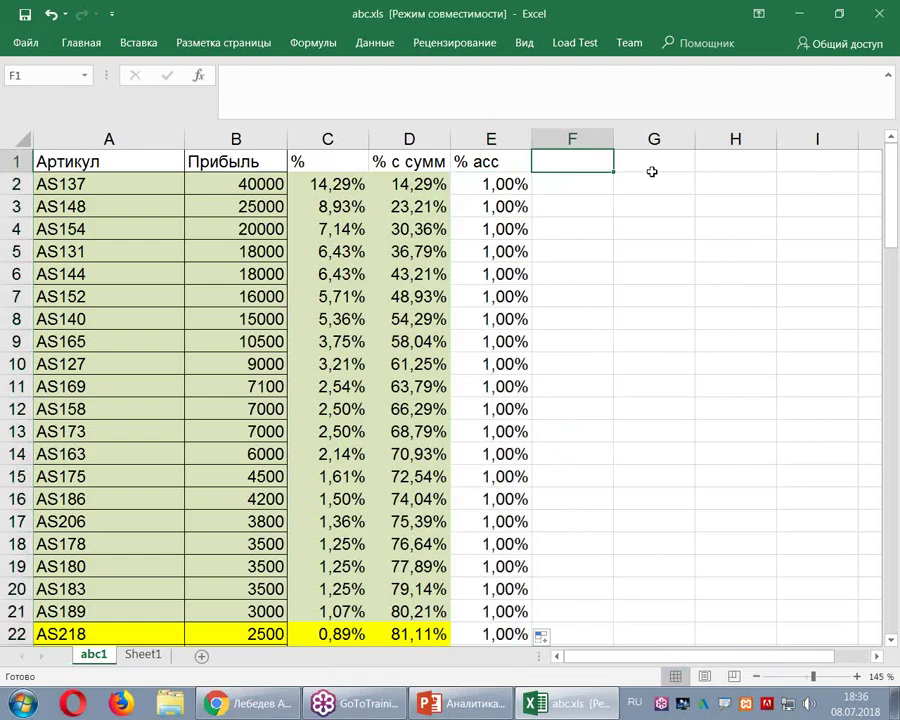
pyautogui.write('Суммм')
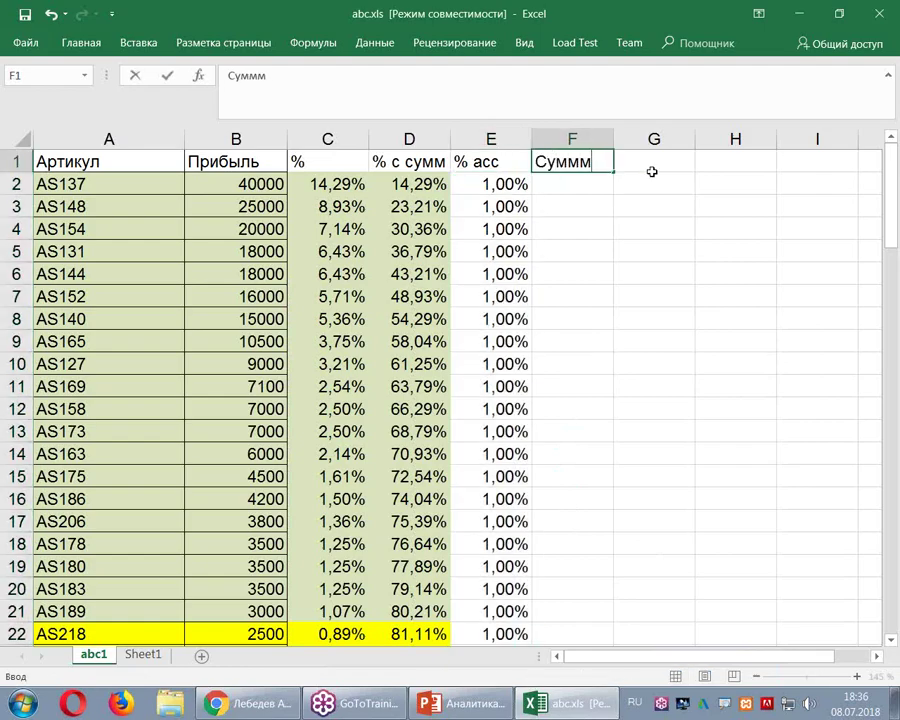
pyautogui.press('BackSpace')
pyautogui.press('Return')
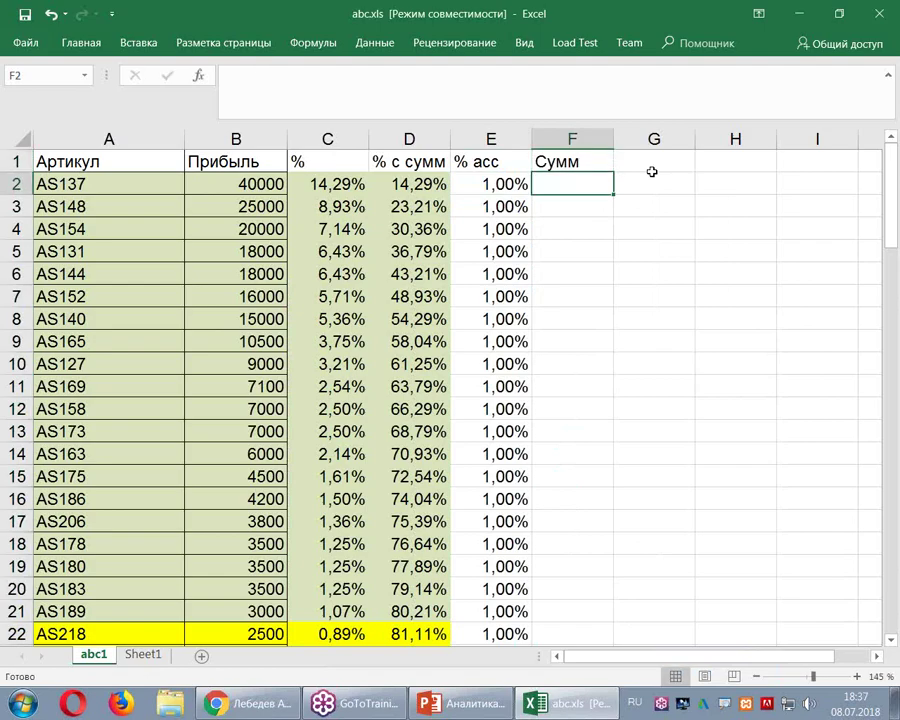
pyautogui.write('=')
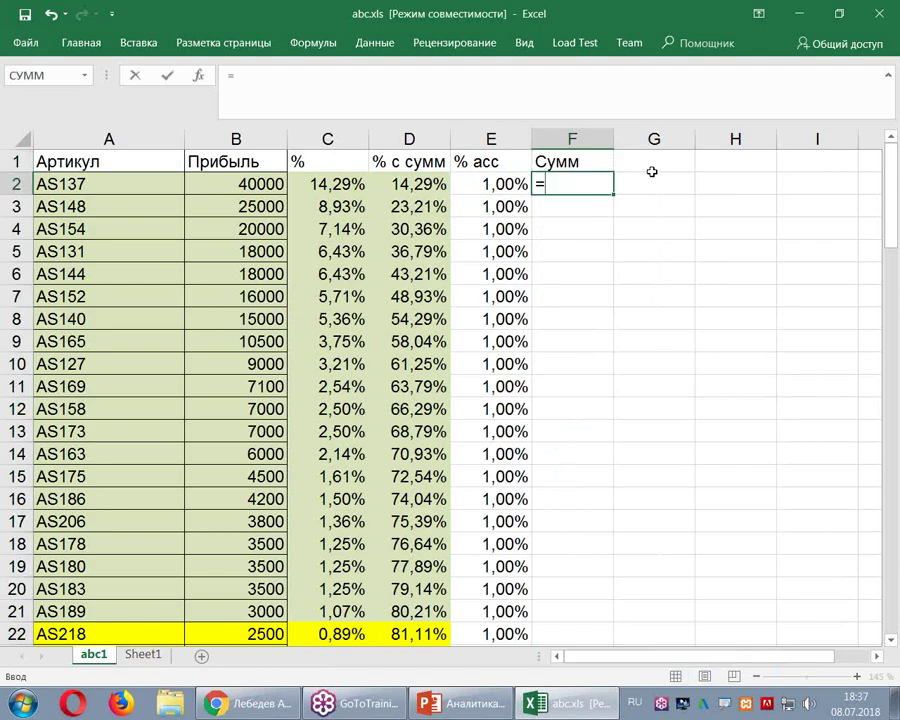
pyautogui.press('Left')
pyautogui.press('Left')
pyautogui.write('+')
pyautogui.press('Left')
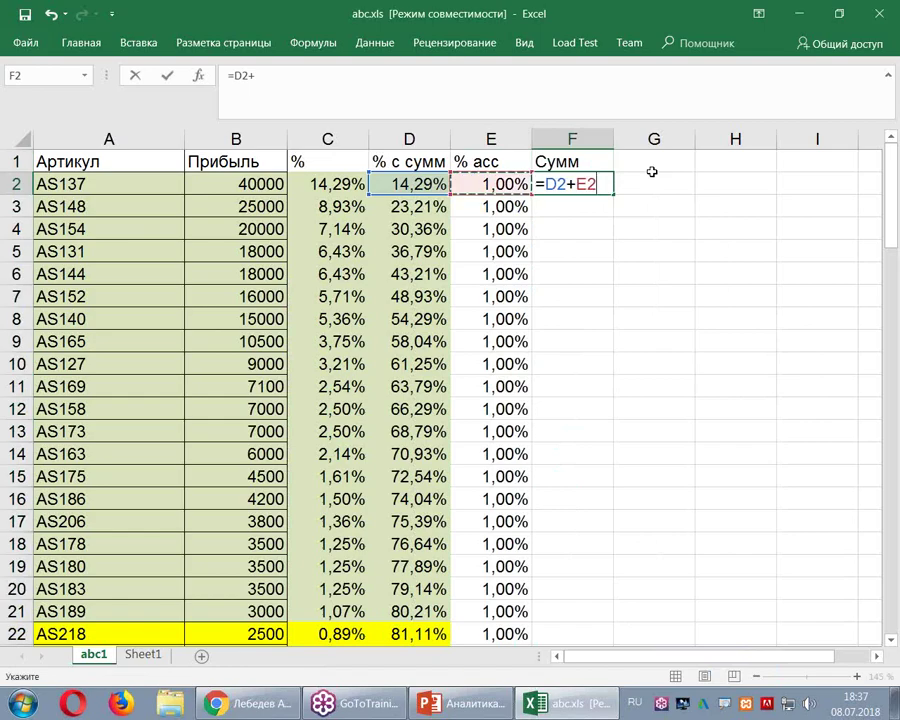
pyautogui.press('Escape')
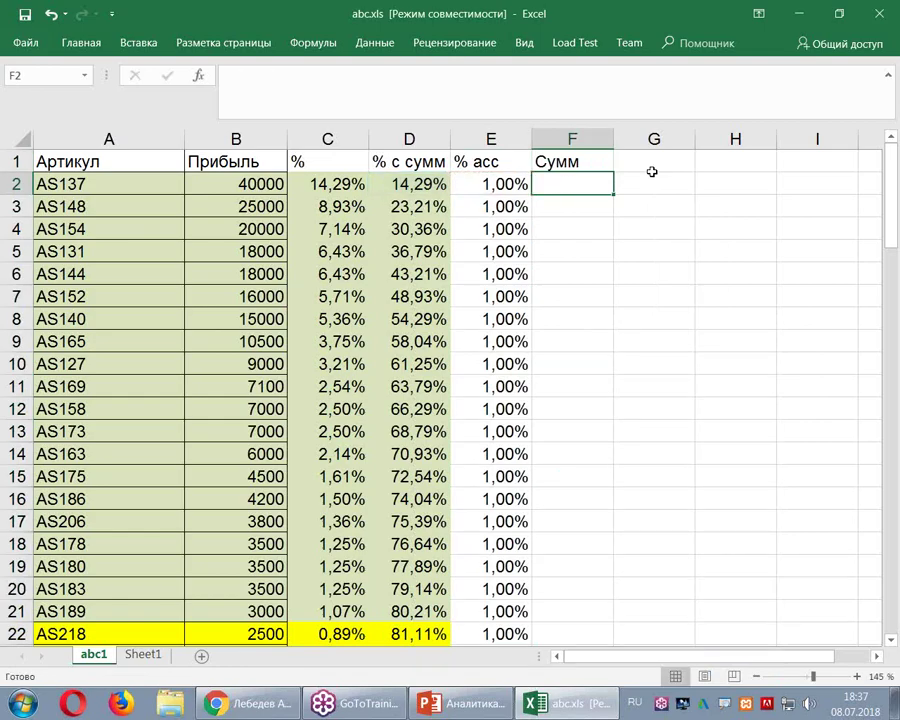
# Enter the formula =C2+E2 in F2 to add the first article's profit share and assortment share.
pyautogui.write('=')
pyautogui.press('Left')
pyautogui.press('Left')
pyautogui.press('Left')
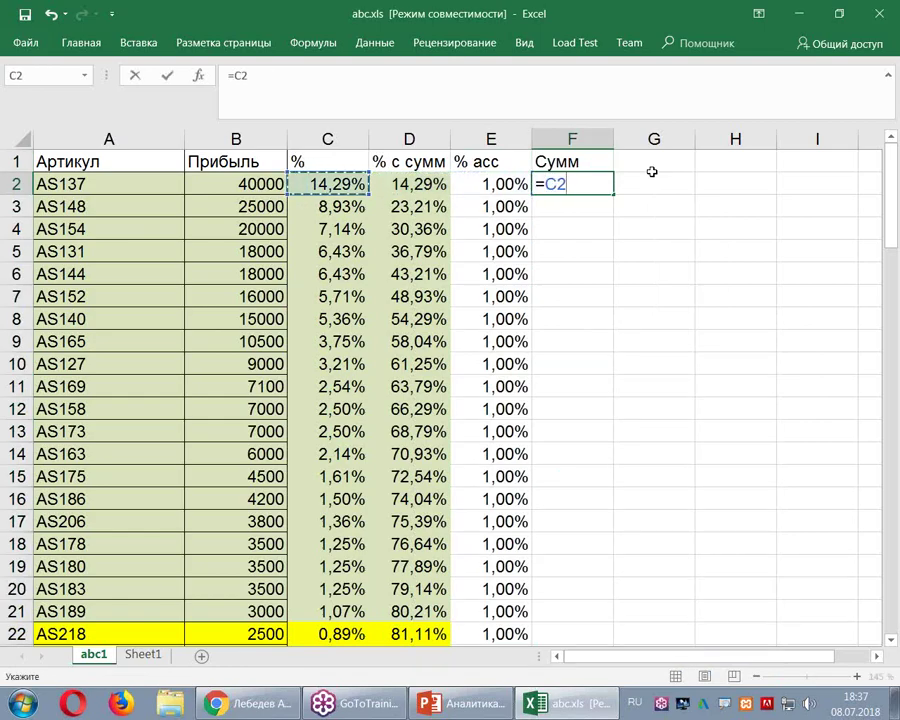
pyautogui.write('+')
pyautogui.press('Left')
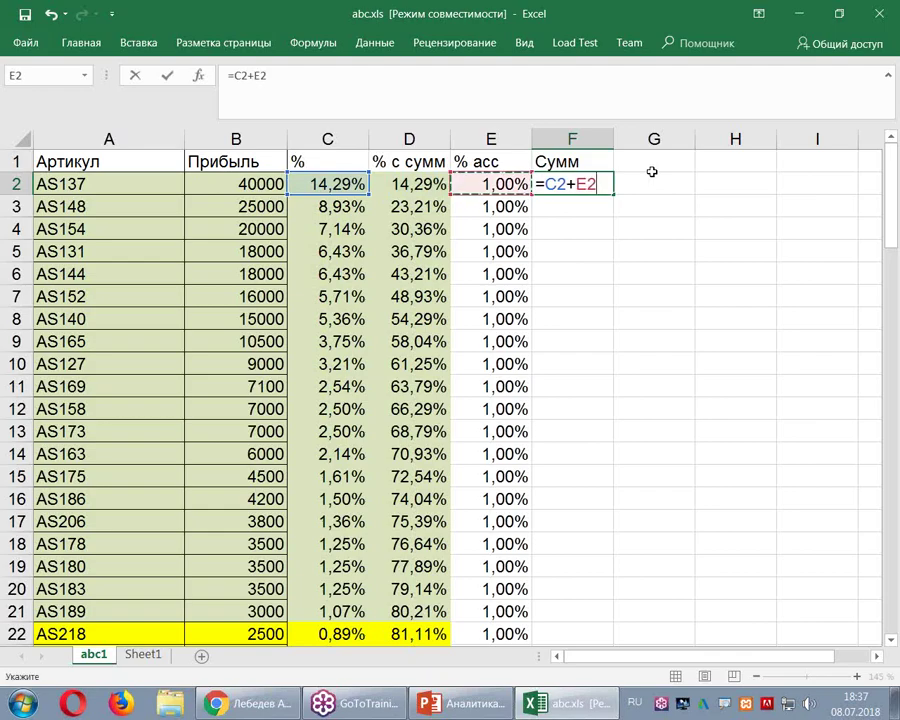
pyautogui.press('Return')
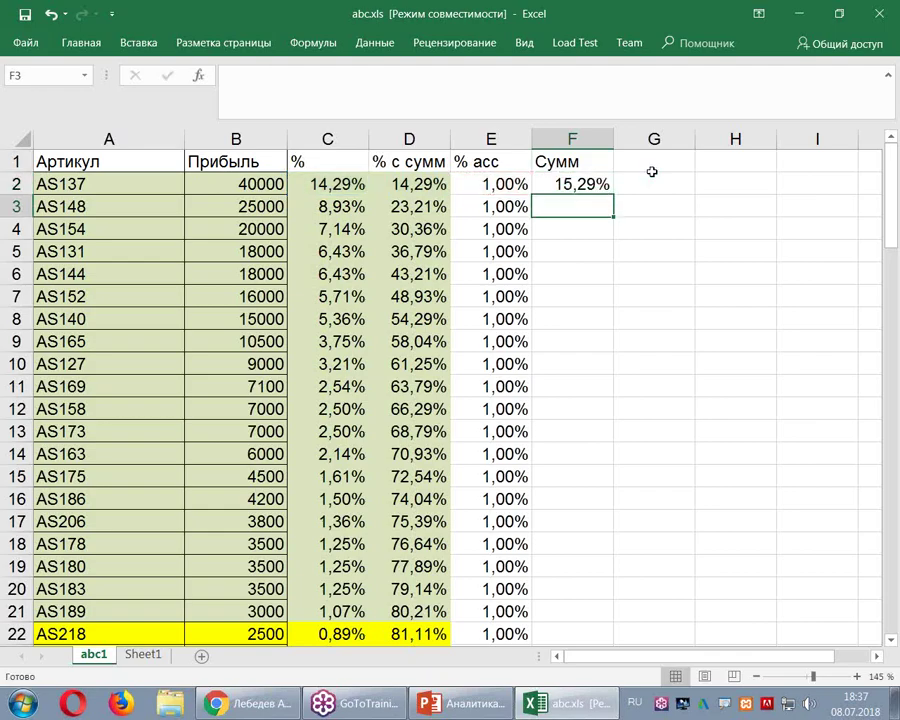
# Enter the cumulative formula =F2+C3+E3 in F3 for the second article.
pyautogui.write('=')
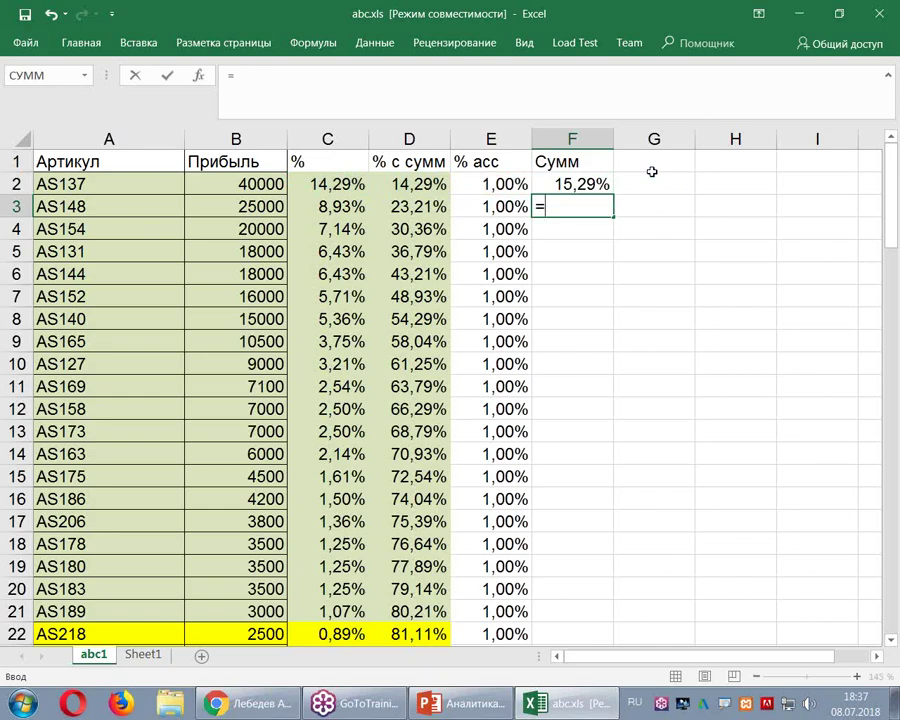
pyautogui.press('Up')
pyautogui.write('+')
pyautogui.press('Left')
pyautogui.press('Left')
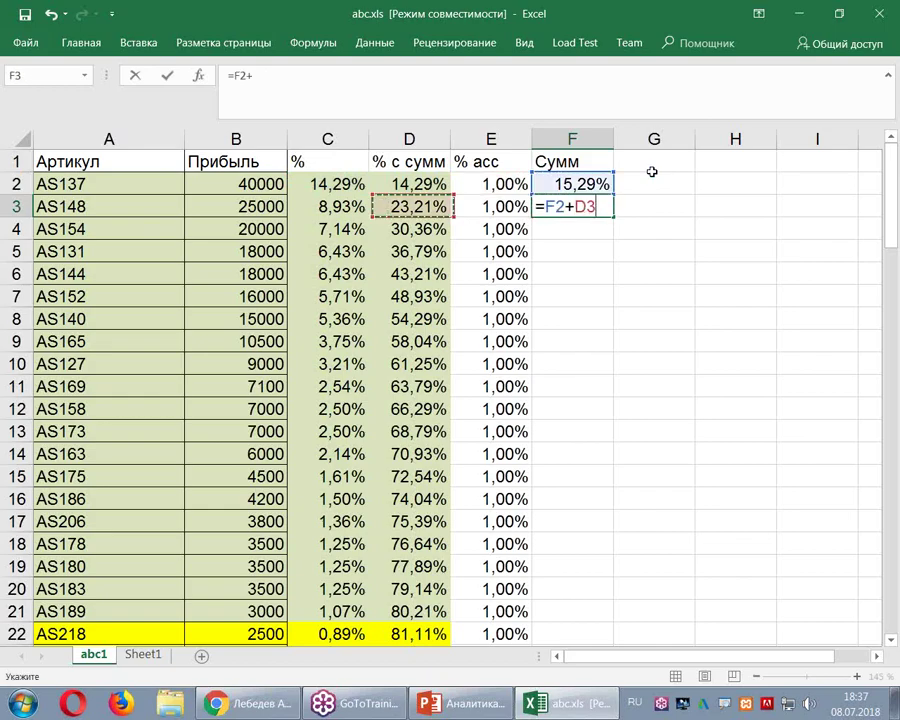
pyautogui.press('Left')
pyautogui.write('+')
pyautogui.press('Left')
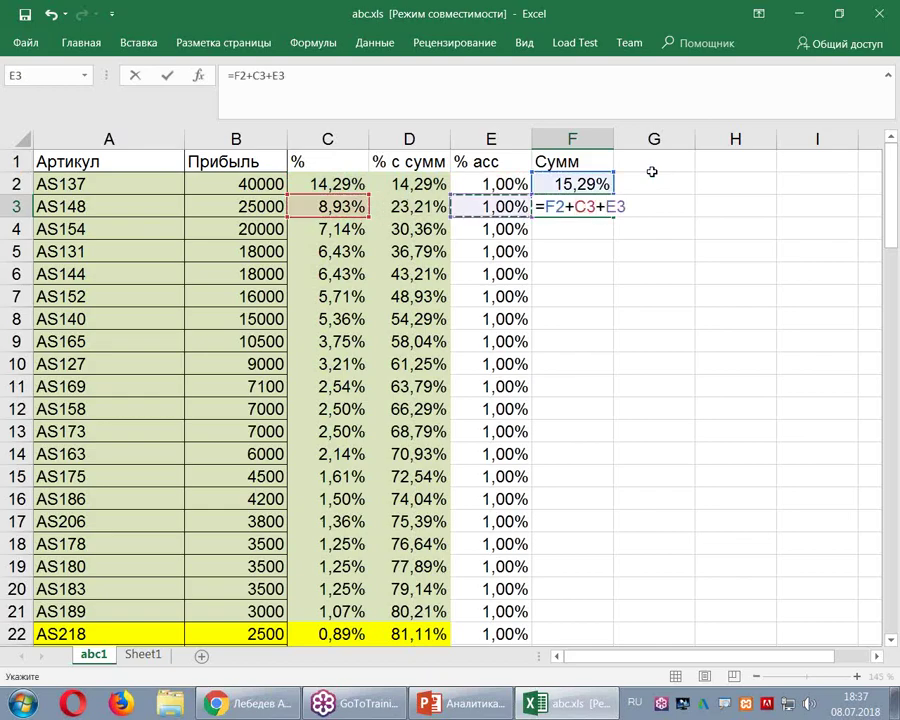
pyautogui.hotkey('ctrl', 'Return')
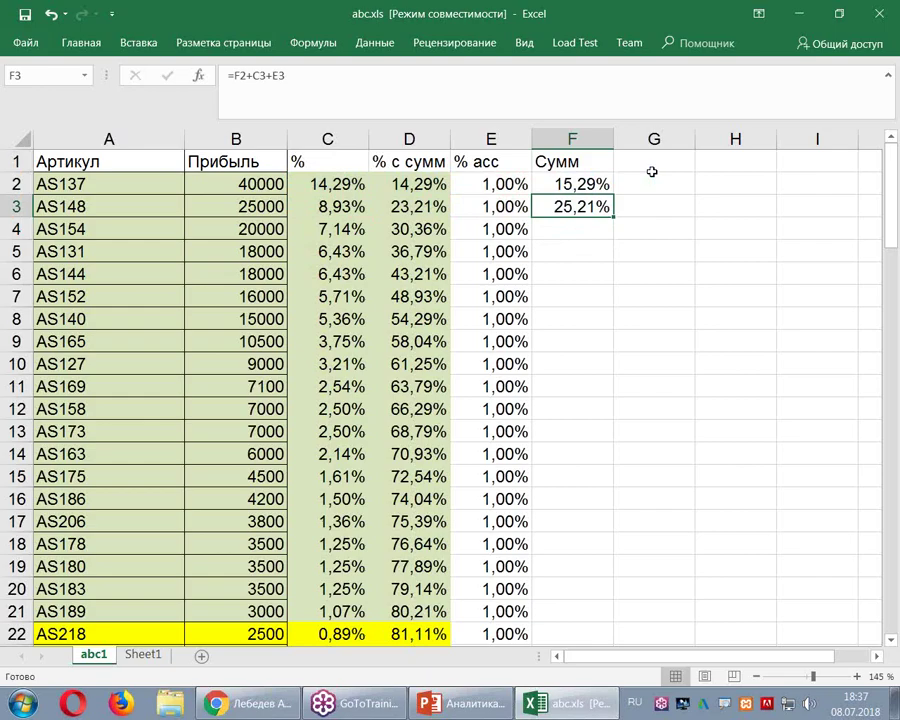
# Fill the F3 cumulative formula down the "Сумм" column to the last article in row 101.
pyautogui.click(610, 224)
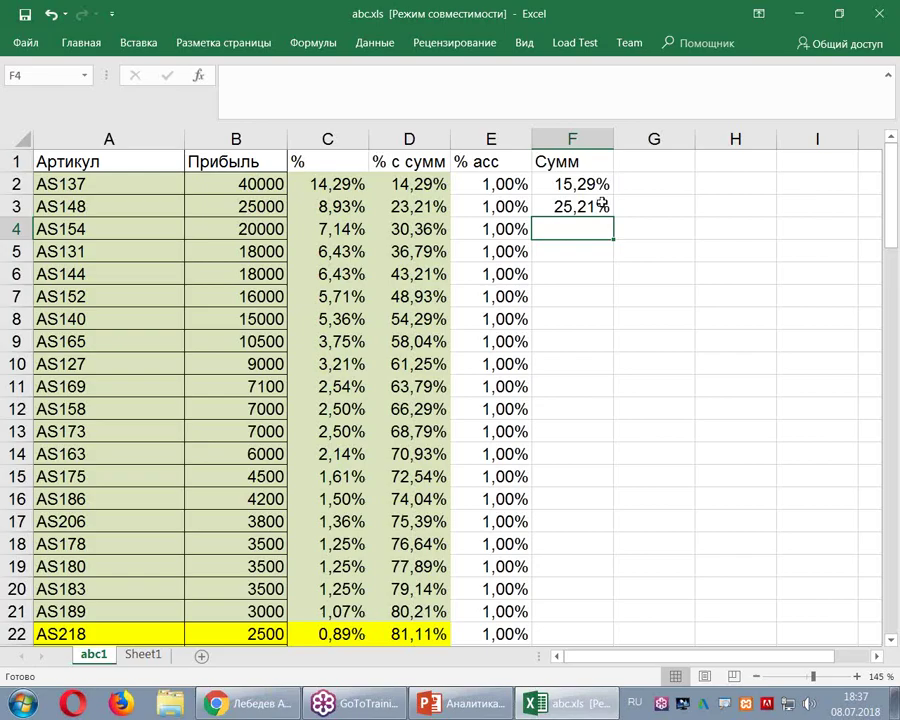
pyautogui.click(608, 202)
pyautogui.doubleClick(610, 217)
pyautogui.scroll(-16, 618, 214)
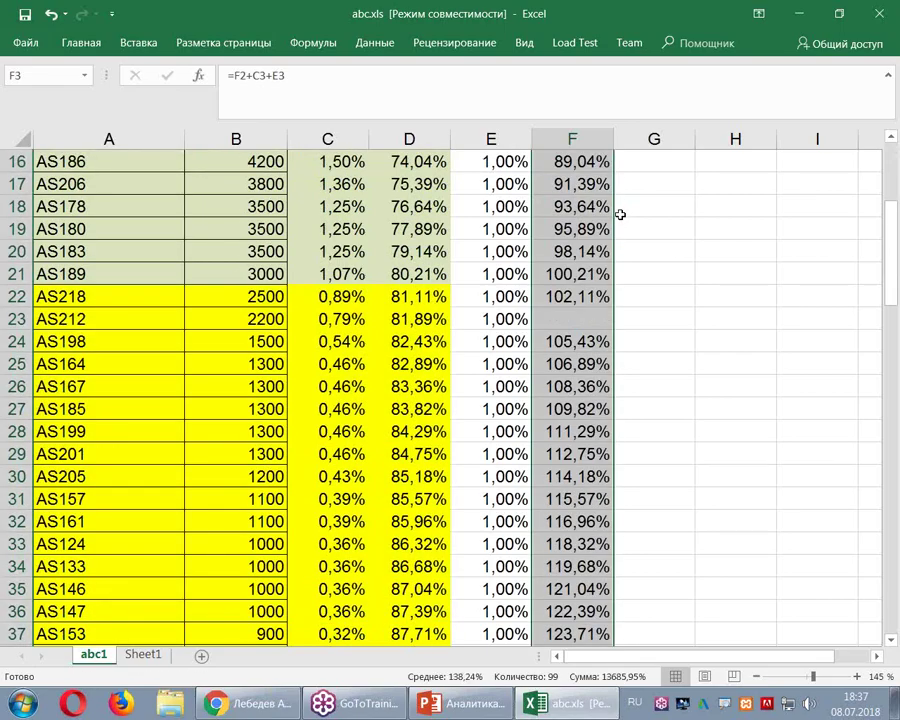
pyautogui.scroll(-13, 612, 222)
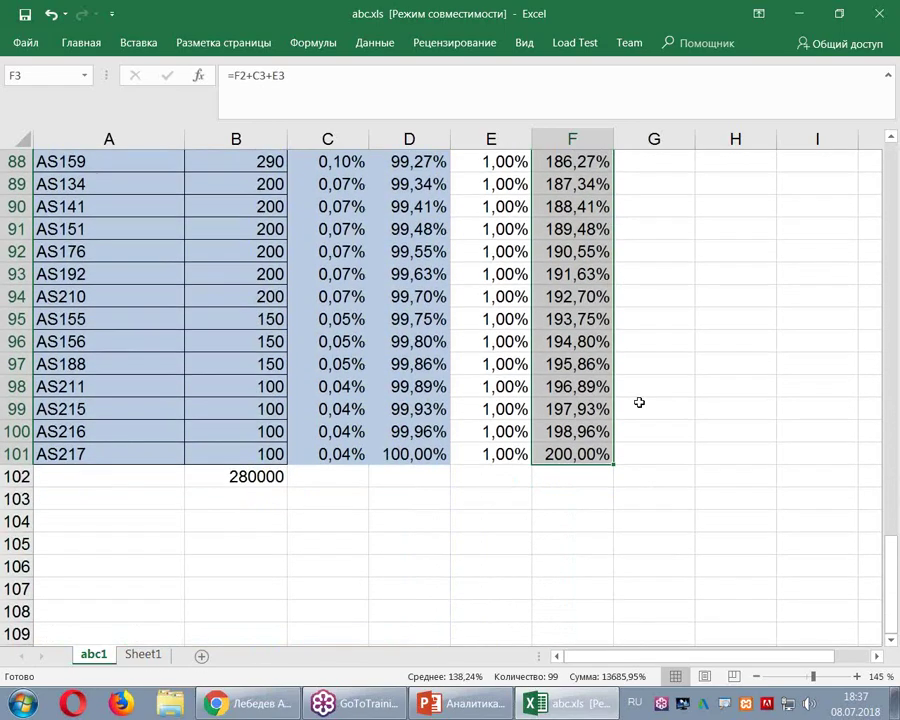
pyautogui.scroll(7, 630, 390)
pyautogui.scroll(20, 626, 355)
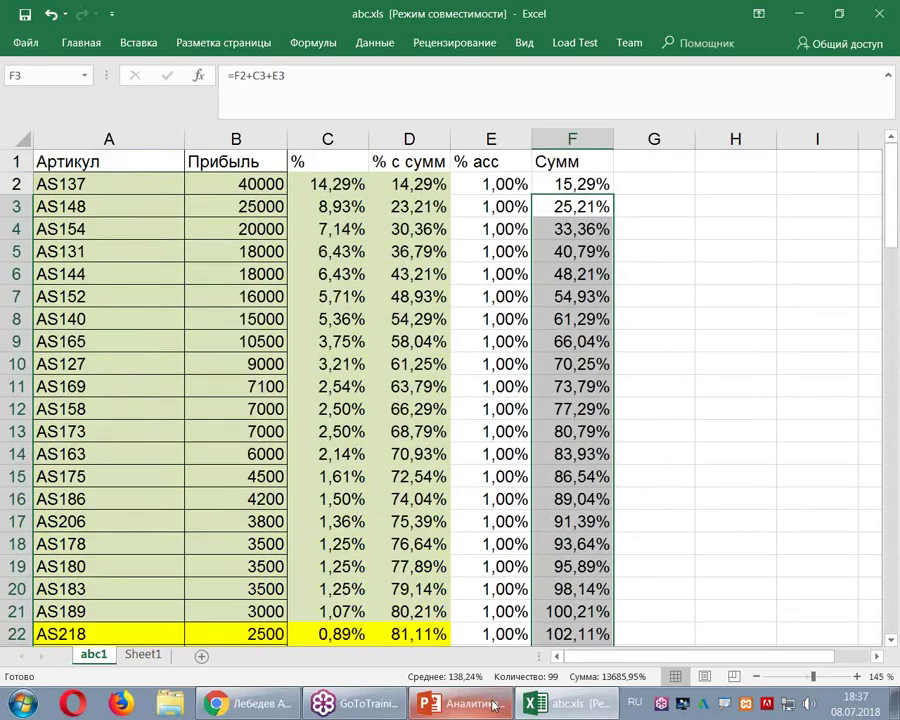
# Switch to PowerPoint and read the group boundary rules on the "Метод суммы" slide.
pyautogui.moveTo(493, 706)
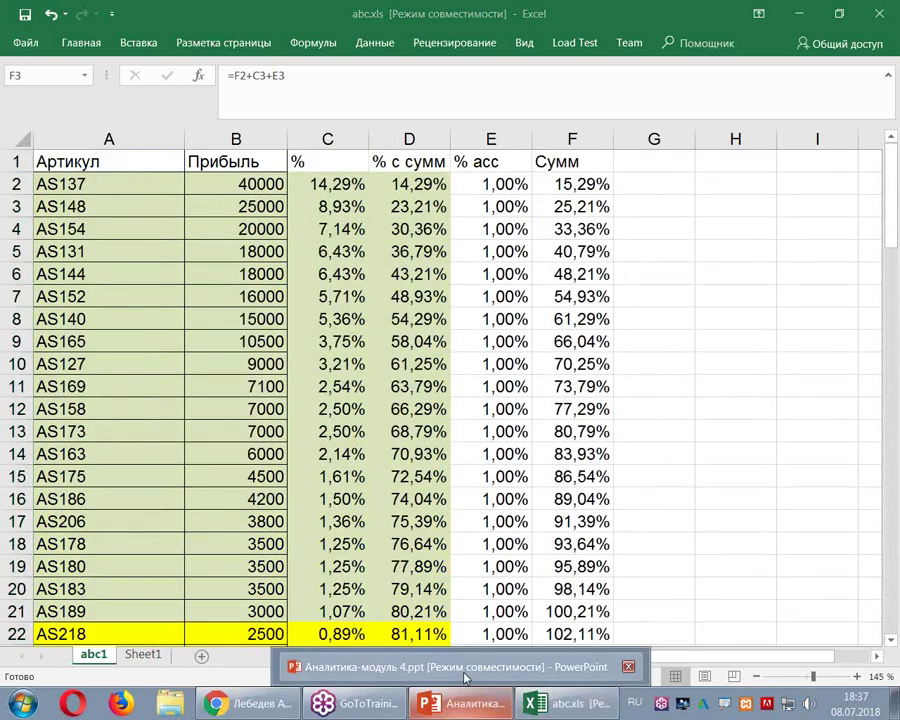
pyautogui.click(493, 706)
pyautogui.scroll(-4, 515, 490)
pyautogui.scroll(1, 515, 490)
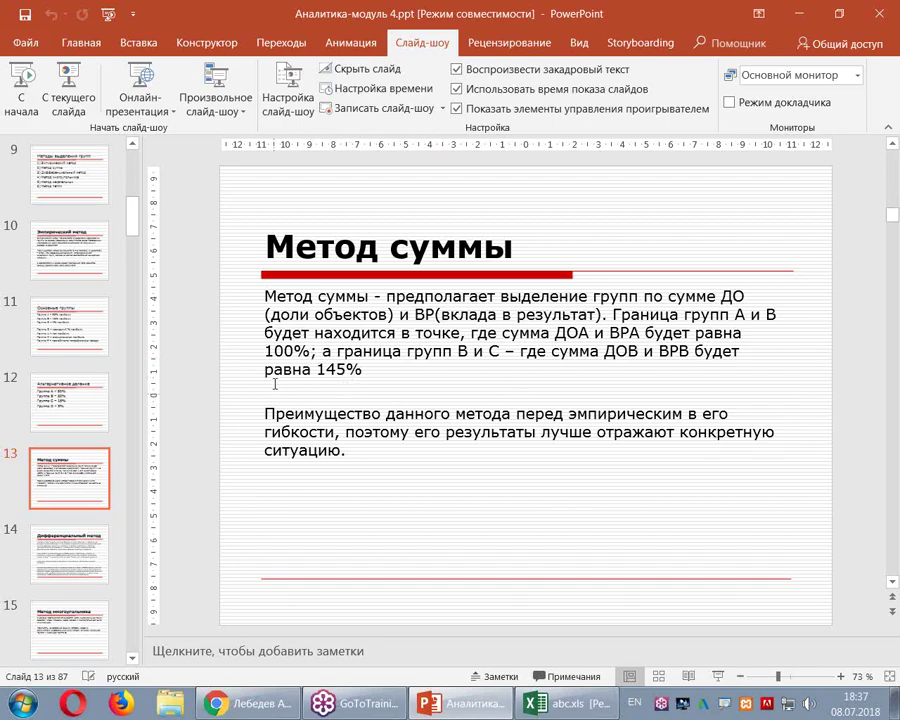
# Switch back to Excel and fill E2:F21 with the same light green as group A in the neighbouring columns.
pyautogui.click(555, 703)
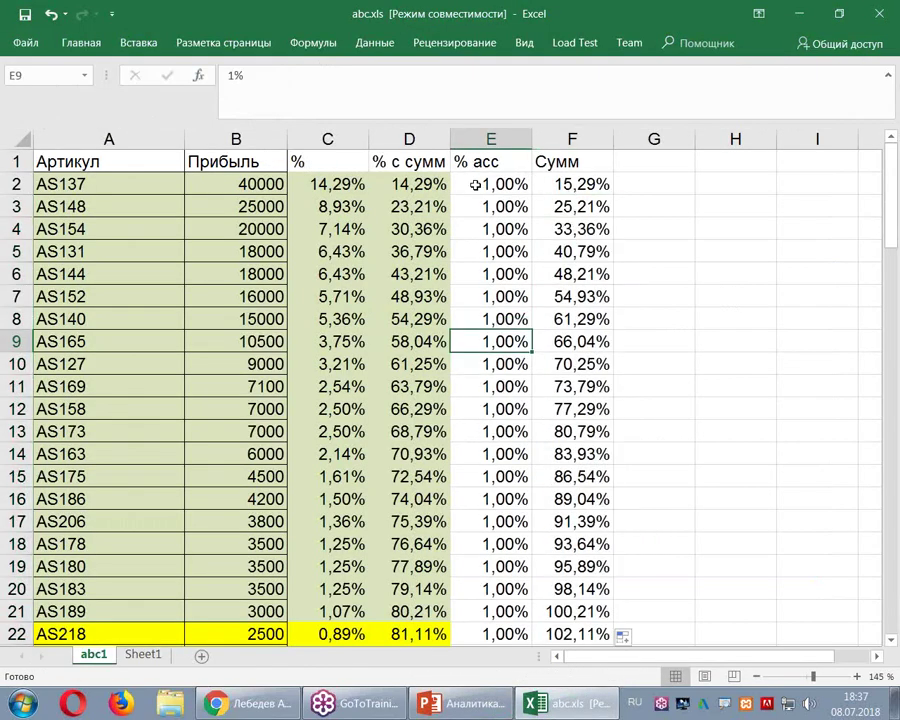
pyautogui.moveTo(476, 184); pyautogui.dragTo(570, 607)
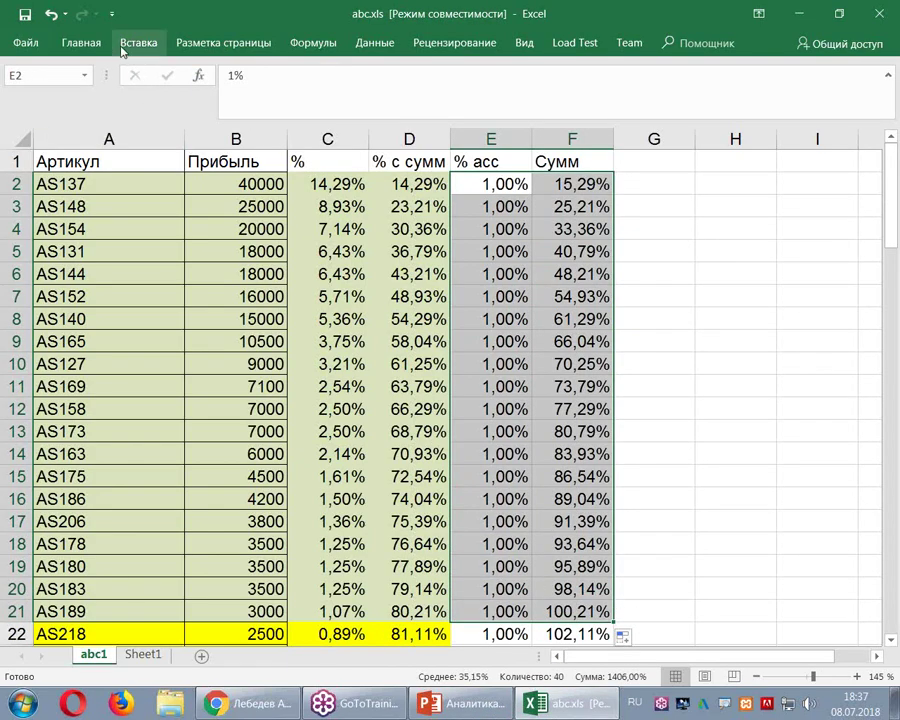
pyautogui.click(78, 42)
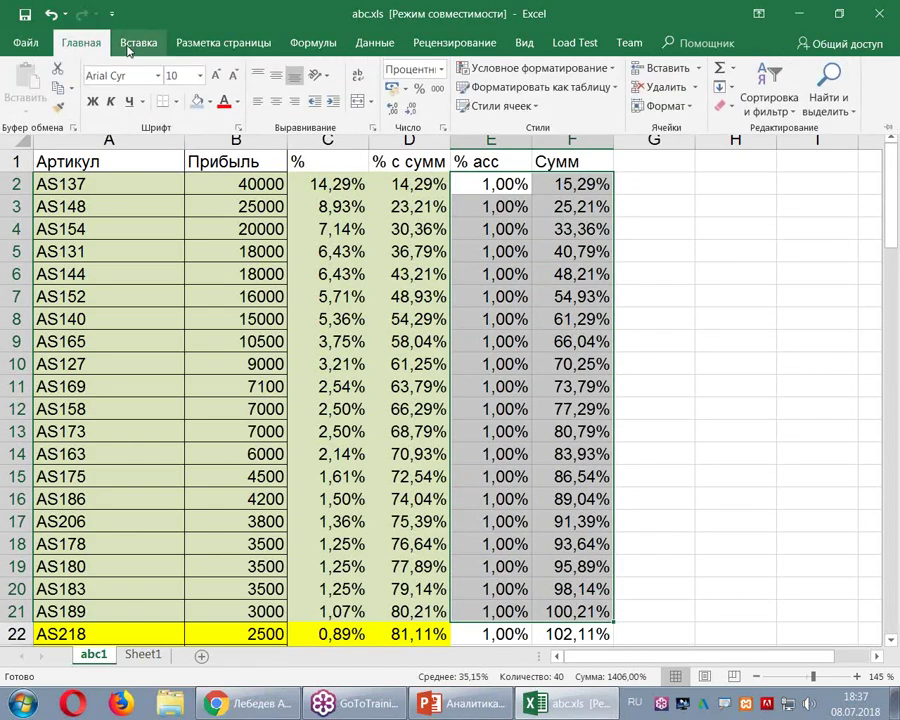
pyautogui.click(207, 103)
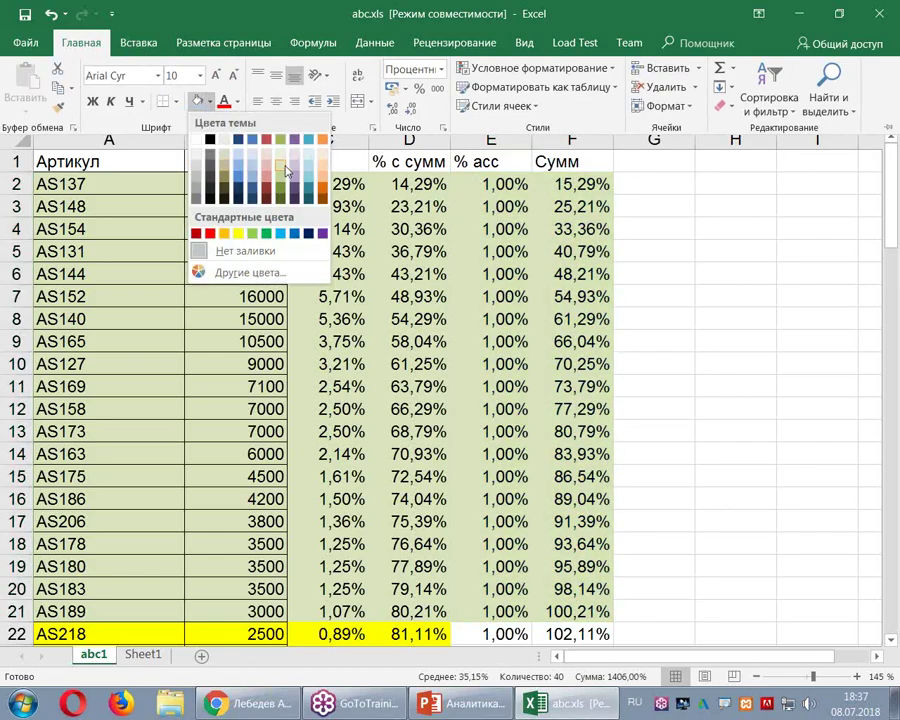
pyautogui.click(285, 172)
# Fill E22:F53 with yellow to mark group B by the sum method.
pyautogui.scroll(-4, 490, 376)
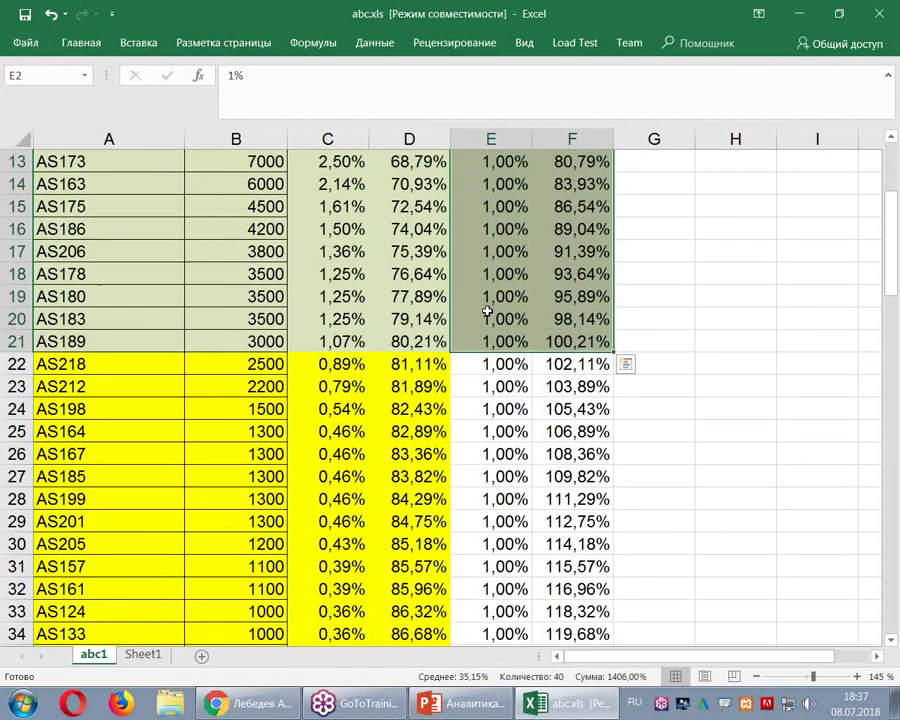
pyautogui.moveTo(490, 376); pyautogui.dragTo(584, 610)
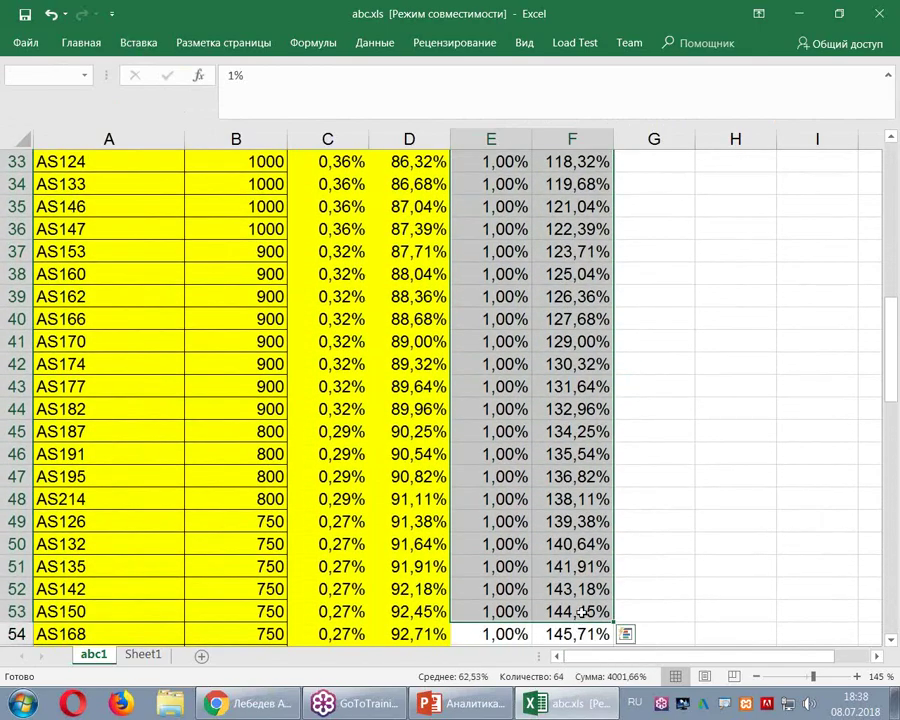
pyautogui.click(85, 45)
pyautogui.click(209, 101)
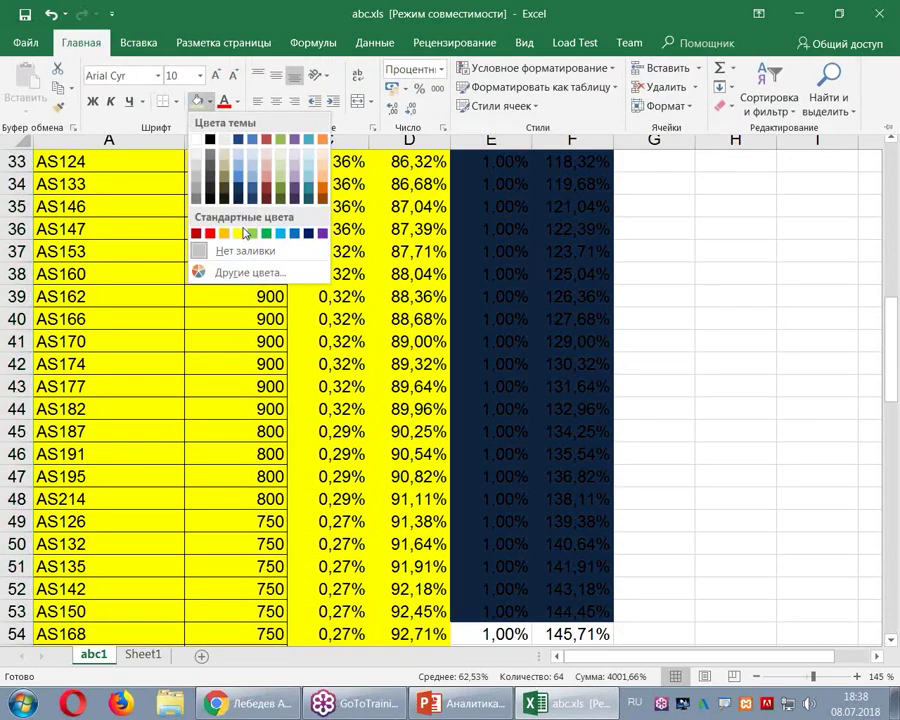
pyautogui.click(243, 234)
# Fill E54:F101 with the same light blue as group C in the neighbouring columns.
pyautogui.scroll(7, 425, 290)
pyautogui.scroll(-15, 425, 290)
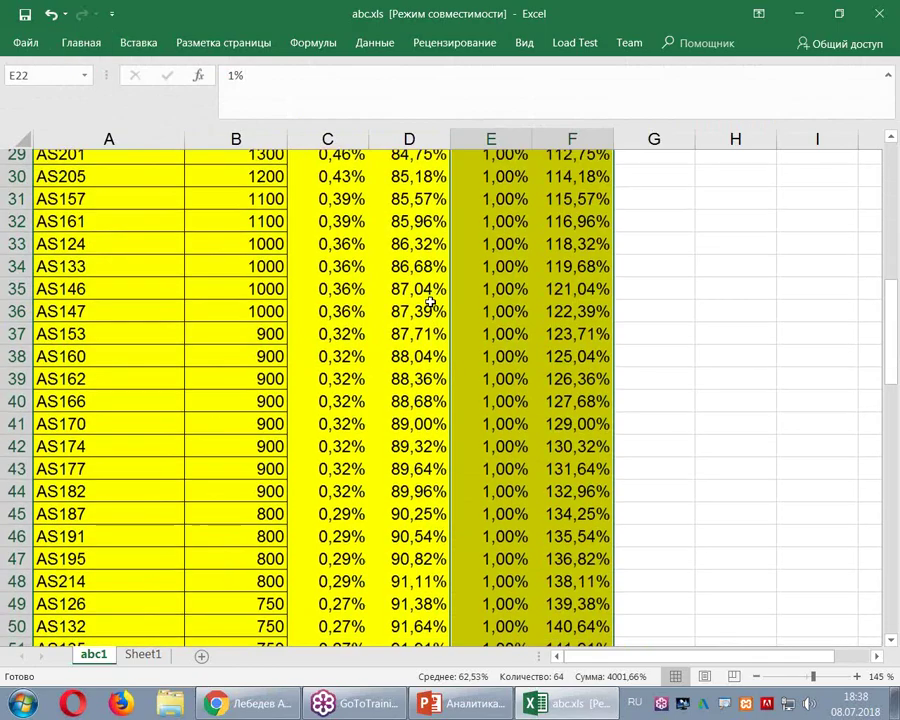
pyautogui.scroll(3, 428, 300)
pyautogui.moveTo(490, 250); pyautogui.dragTo(585, 590)
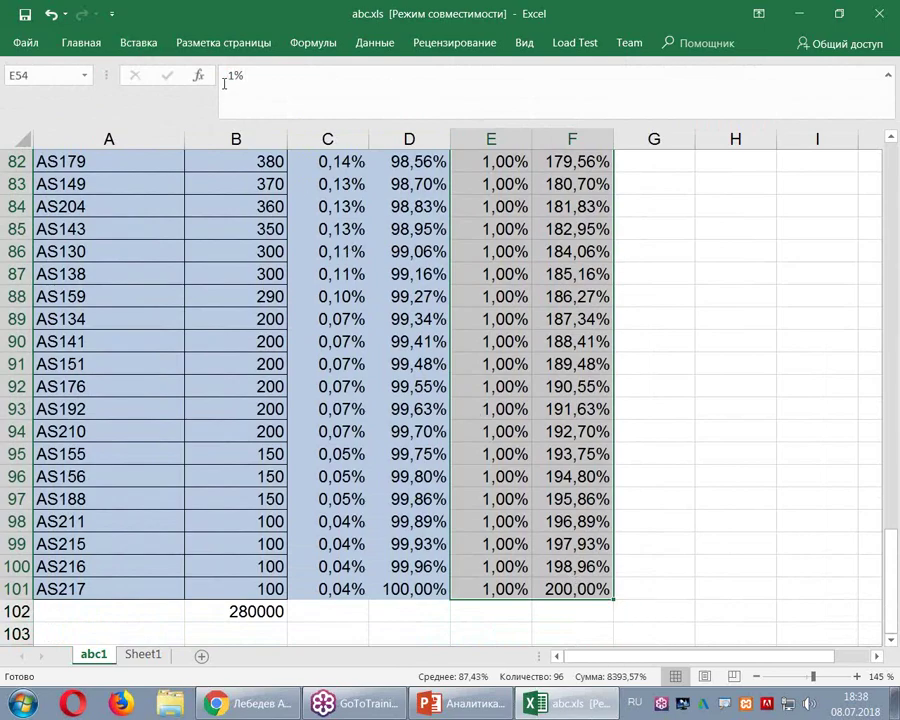
pyautogui.click(78, 41)
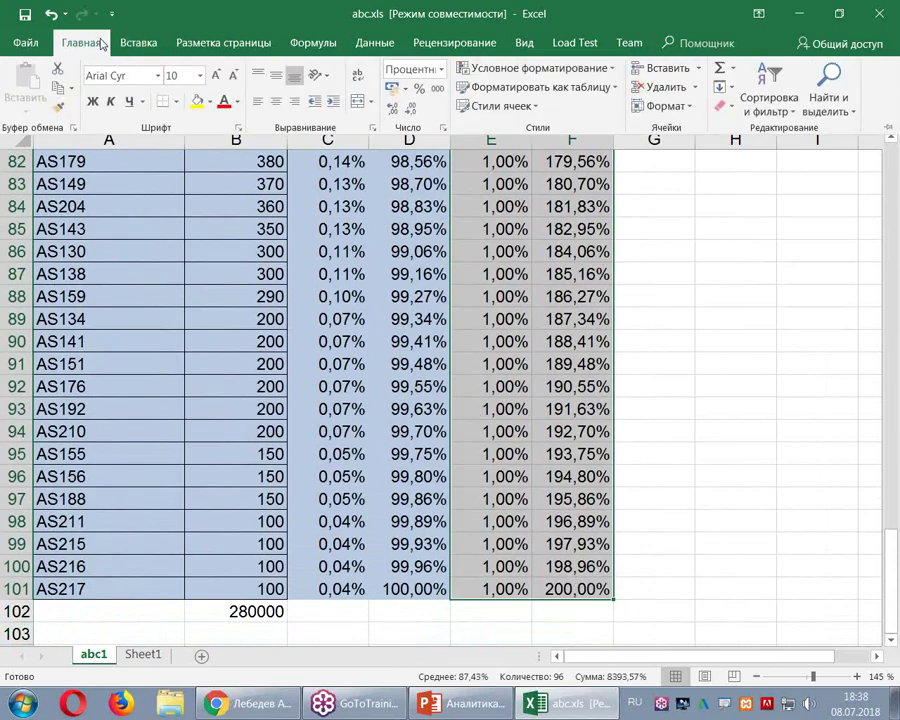
pyautogui.click(210, 102)
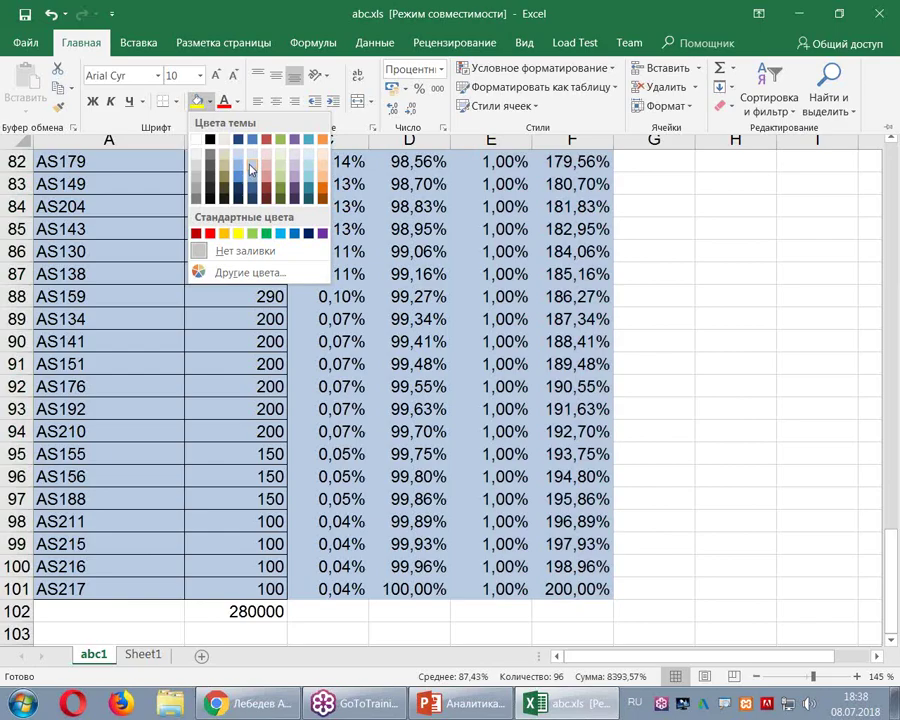
pyautogui.click(245, 192)
# Compare the coloured group boundaries in columns A:D with those in columns E:F across the whole table.
pyautogui.scroll(13, 434, 324)
pyautogui.click(434, 324)
pyautogui.click(434, 324)
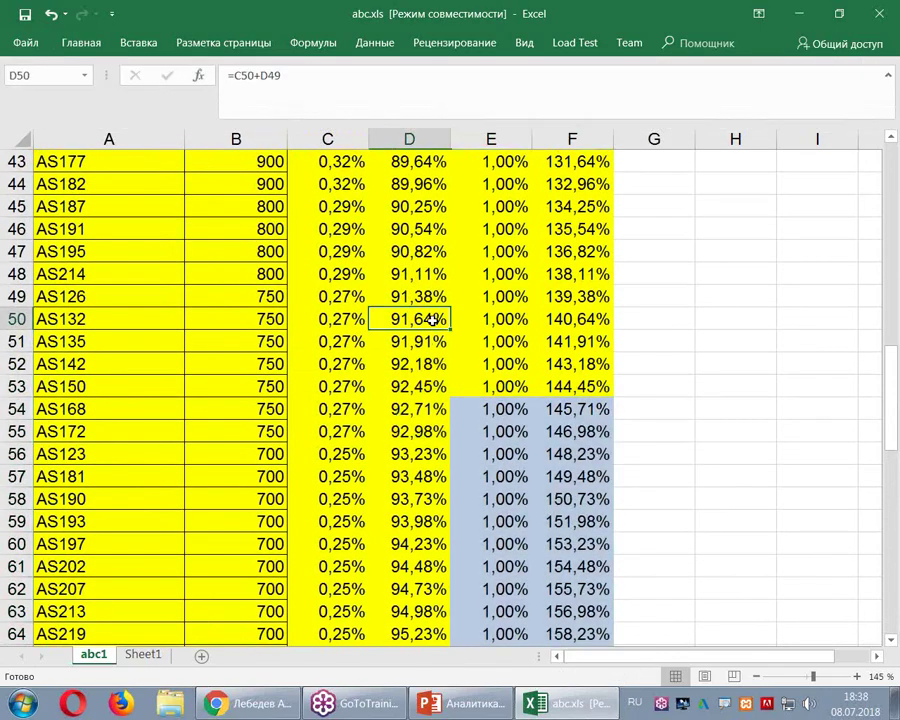
pyautogui.scroll(-5, 432, 322)
pyautogui.scroll(-11, 432, 320)
pyautogui.scroll(6, 432, 320)
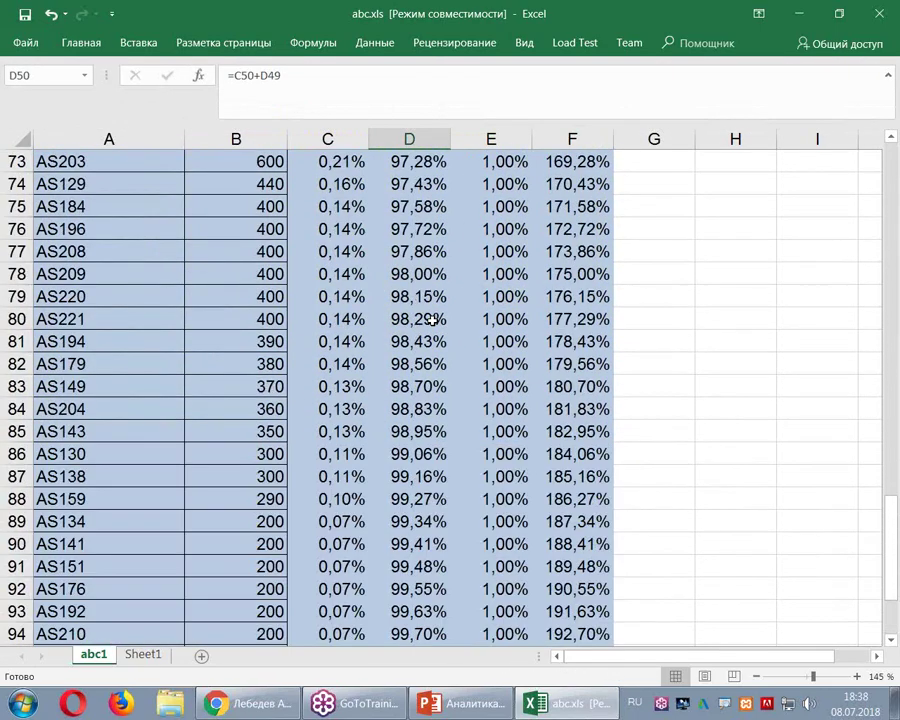
pyautogui.scroll(-9, 432, 321)
pyautogui.scroll(2, 432, 321)
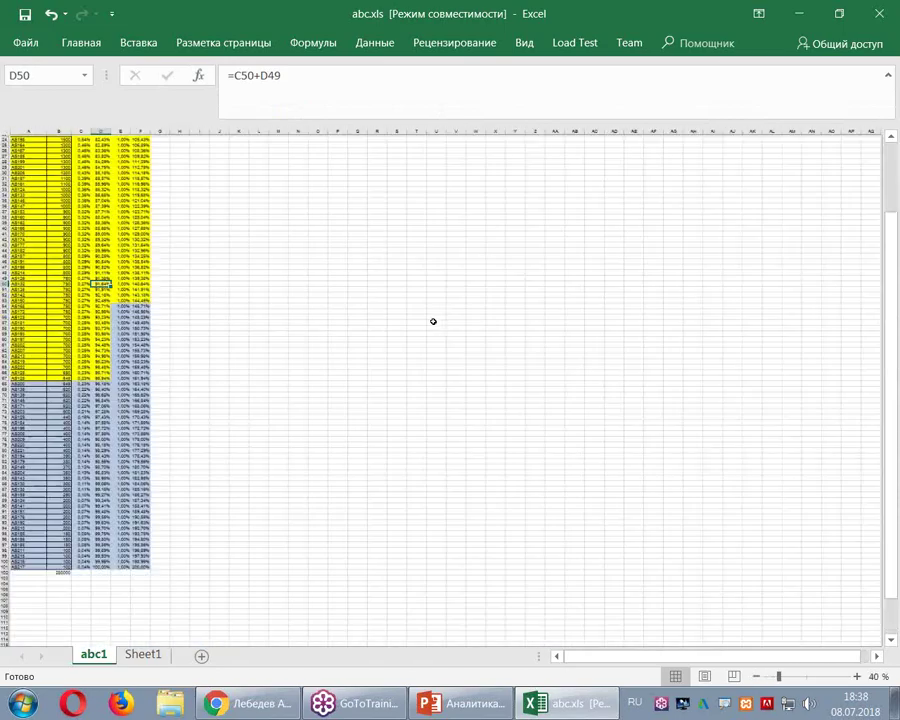
pyautogui.scroll(-2, 432, 321)
pyautogui.scroll(1, 433, 321)
pyautogui.click(352, 304)
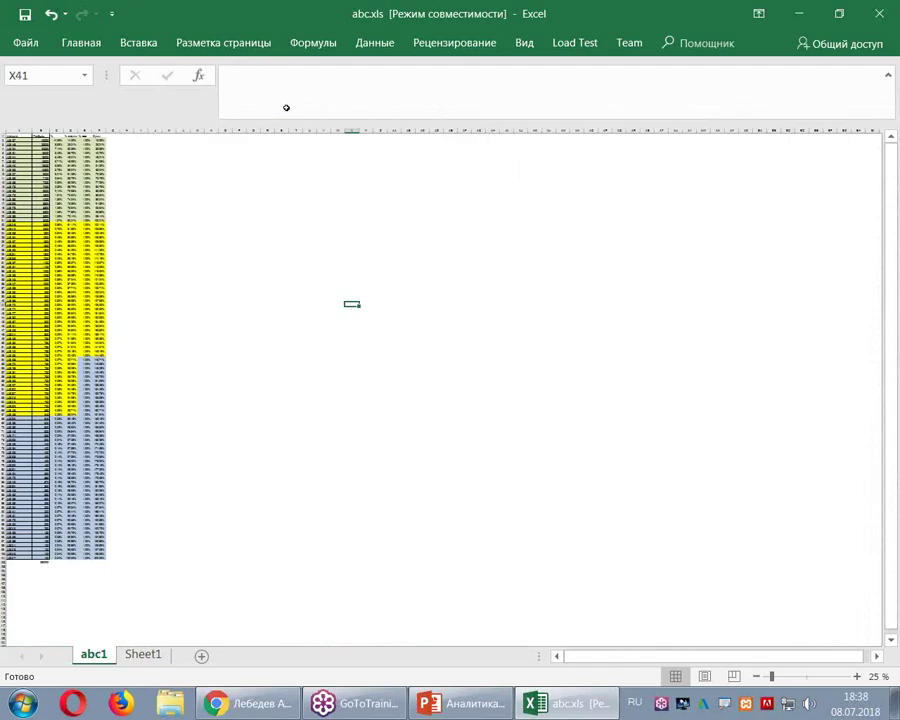
pyautogui.click(267, 228)
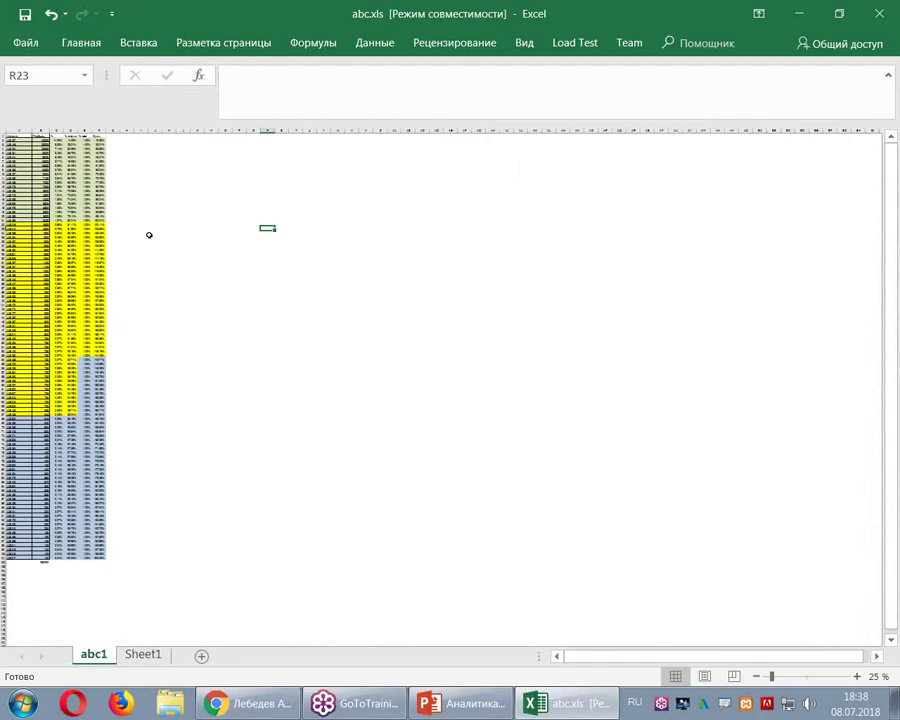
# Calculate the average profit per article below the profit total by entering =B102/100 in B103.
pyautogui.keyDown('ctrl'); pyautogui.scroll(10, 149, 235); pyautogui.keyUp('ctrl')
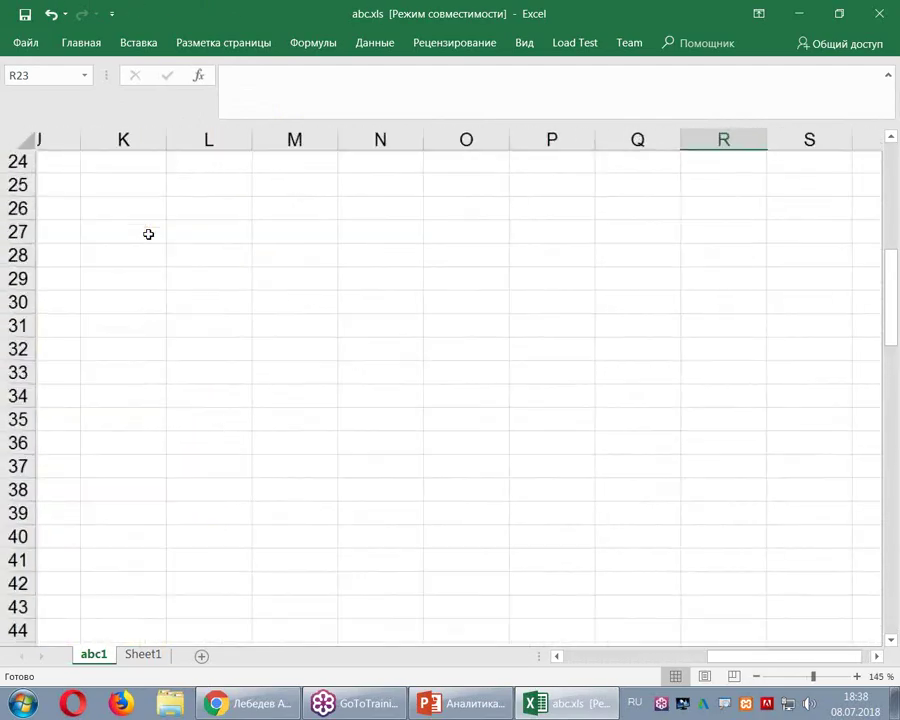
pyautogui.click(235, 276)
pyautogui.moveTo(235, 276); pyautogui.dragTo(3, 247)
pyautogui.scroll(-13, 345, 367)
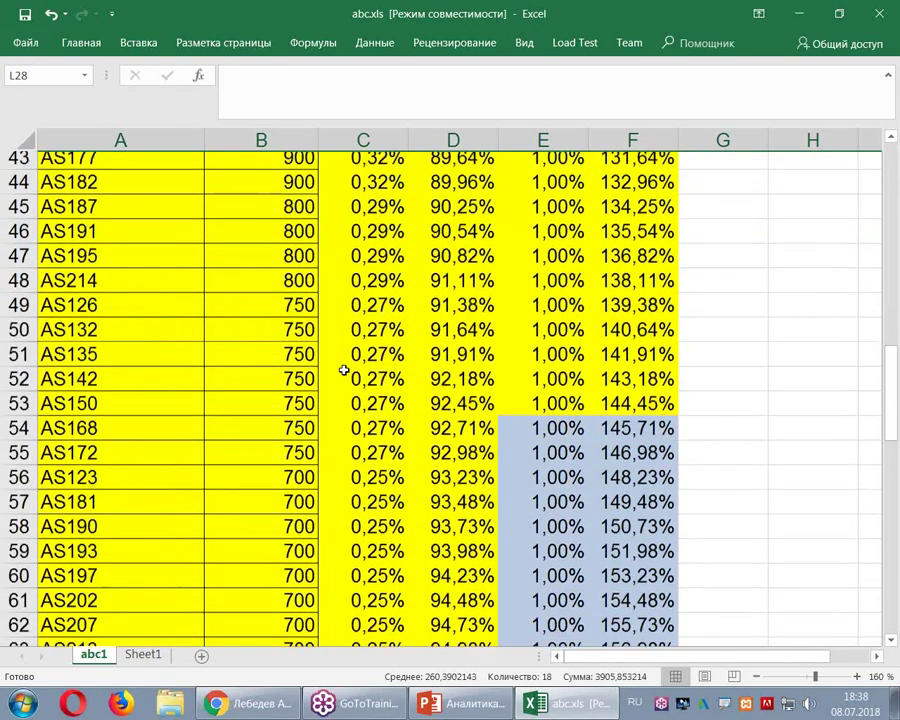
pyautogui.scroll(-13, 343, 368)
pyautogui.scroll(2, 343, 368)
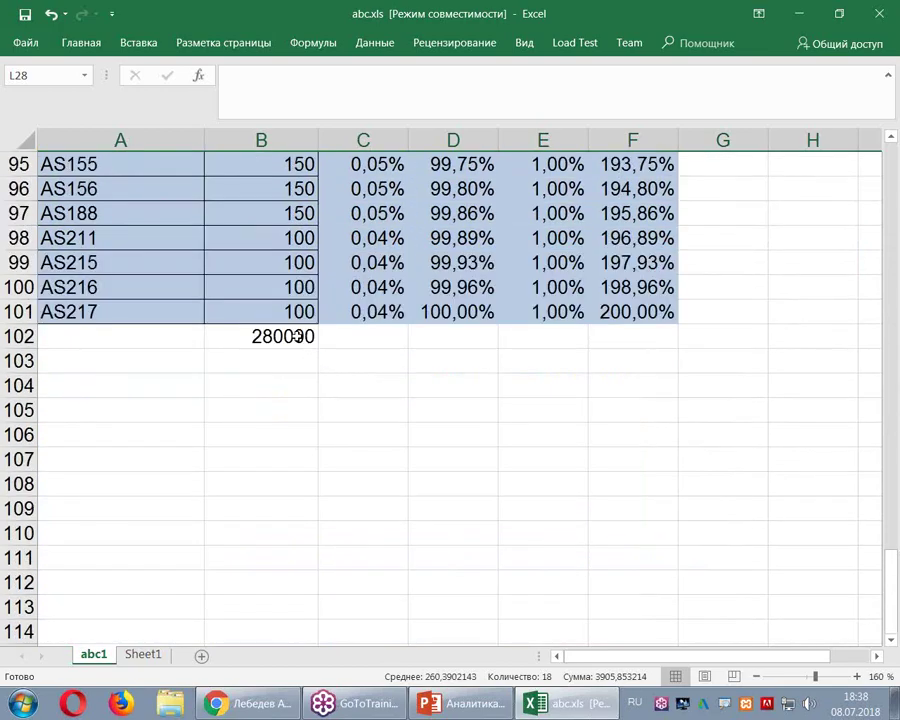
pyautogui.click(290, 336)
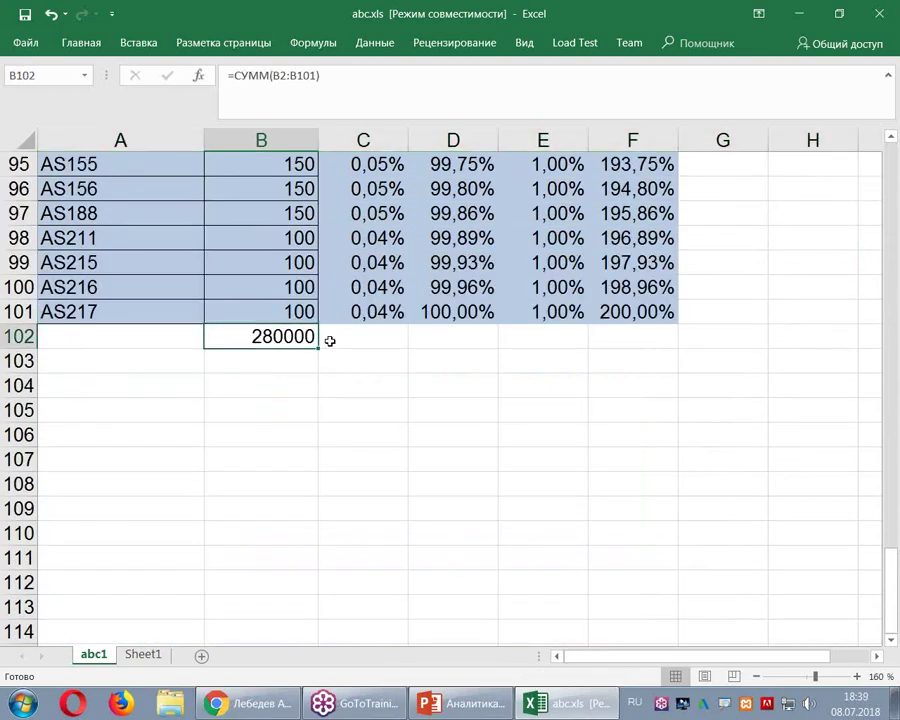
pyautogui.click(259, 373)
pyautogui.write('=')
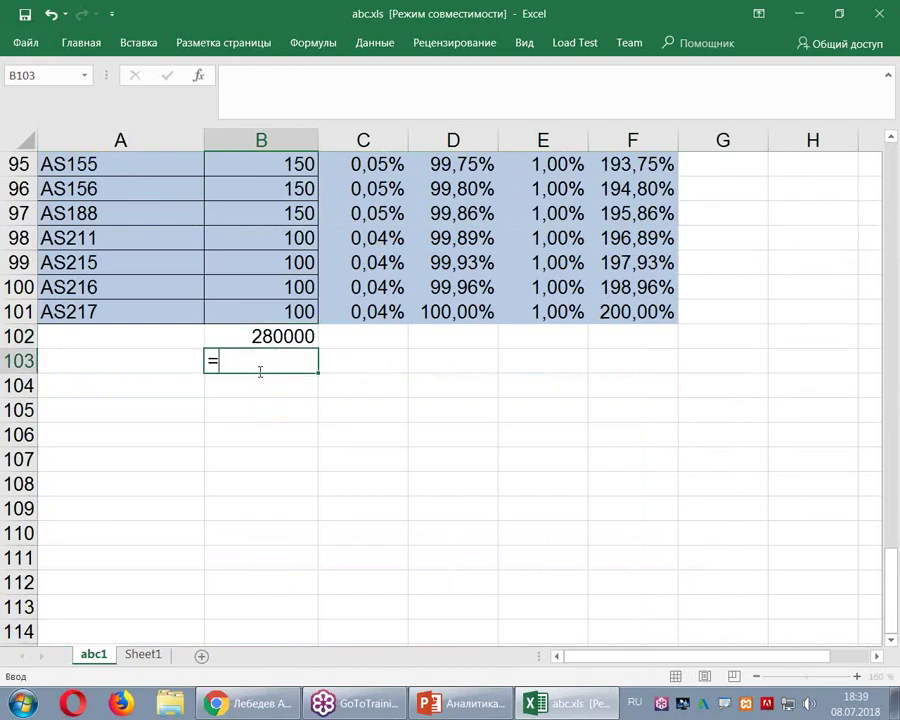
pyautogui.press('Up')
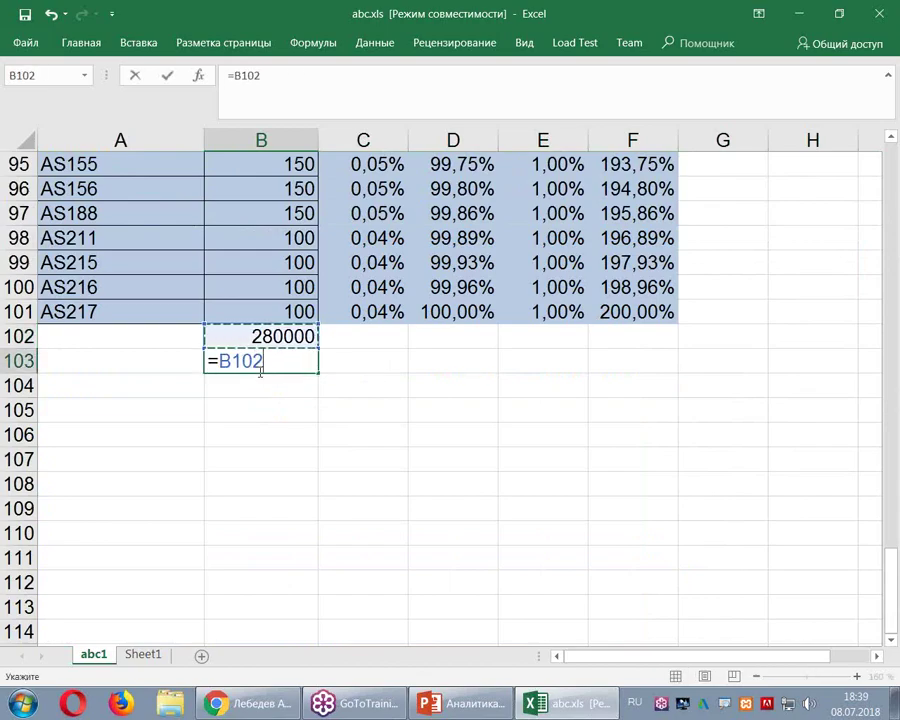
pyautogui.write('/100')
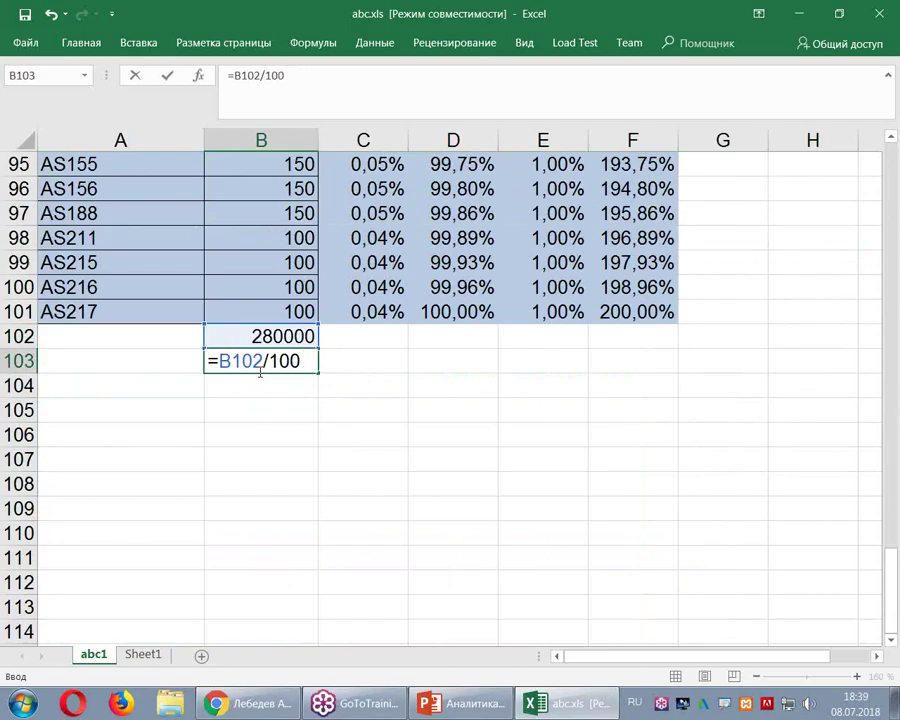
pyautogui.press('Return')
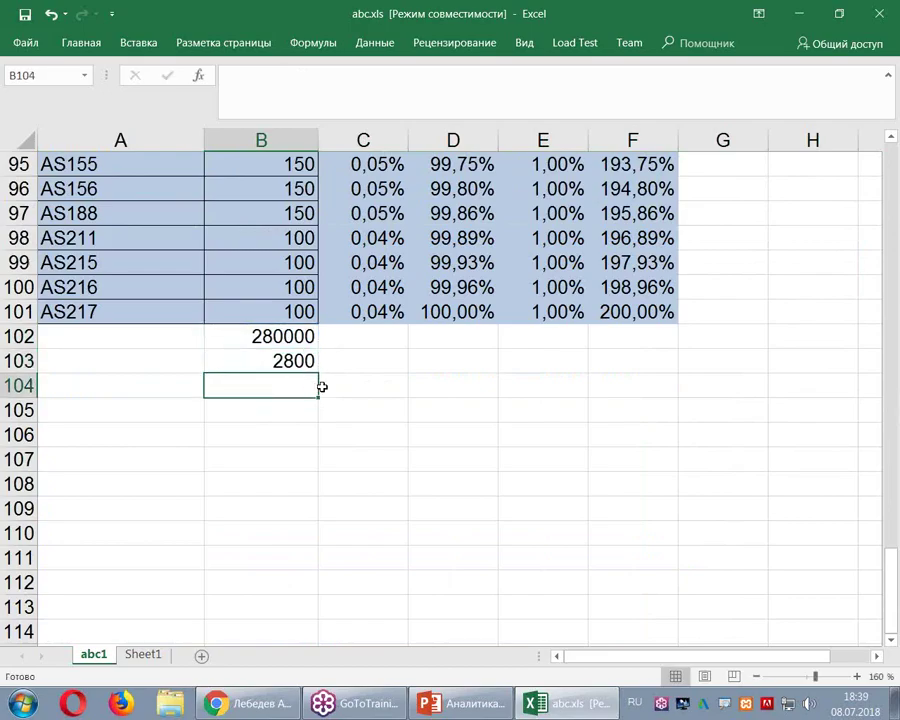
# Add the column header "Среднее" in G1, next to the "Сумм" column.
pyautogui.scroll(20, 484, 355)
pyautogui.scroll(8, 484, 355)
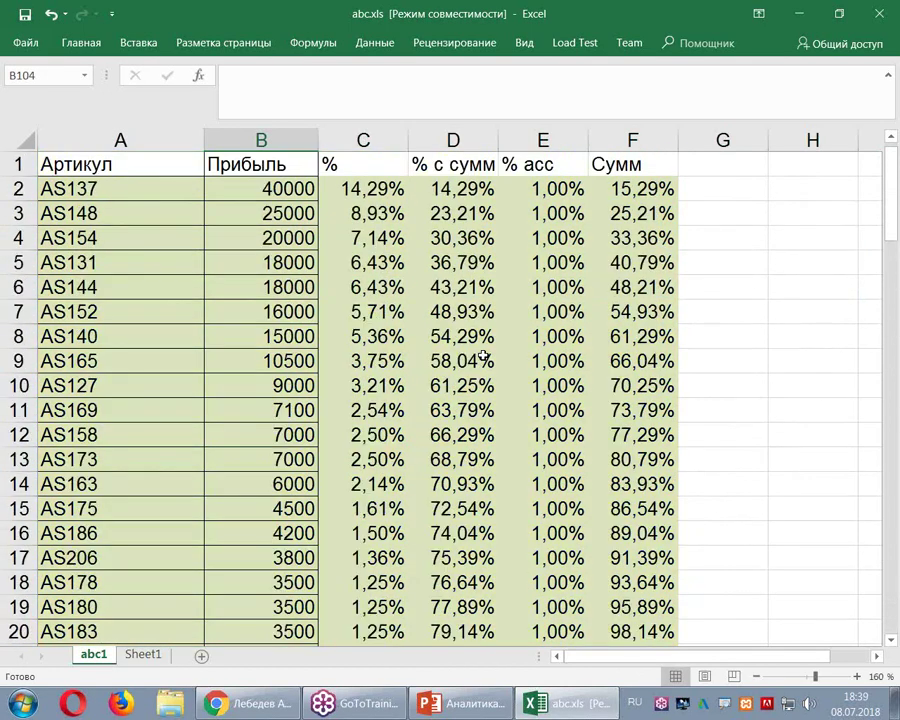
pyautogui.click(740, 165)
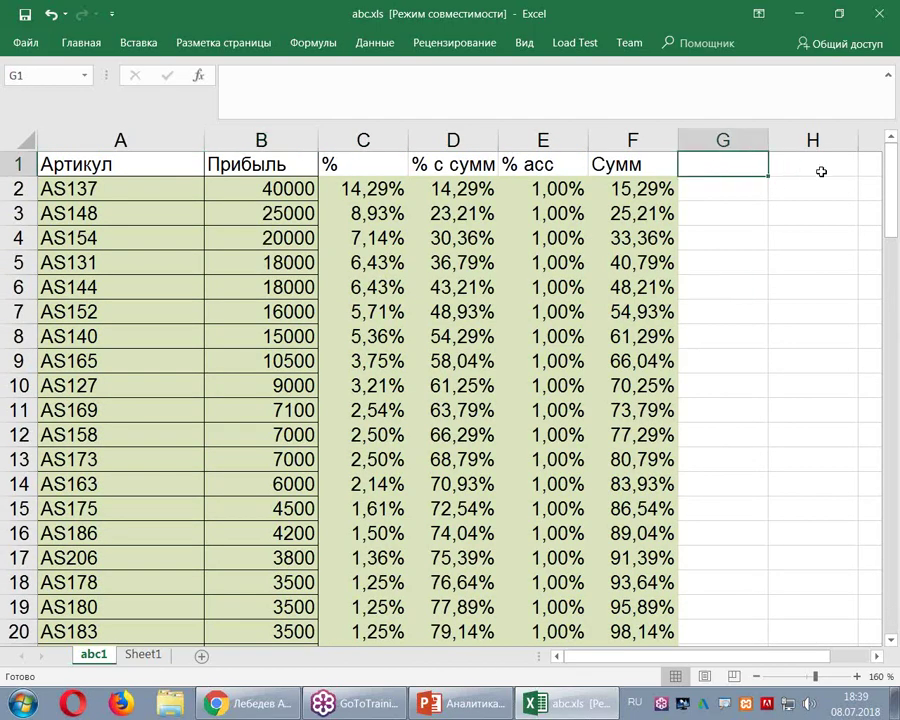
pyautogui.write('Среднее')
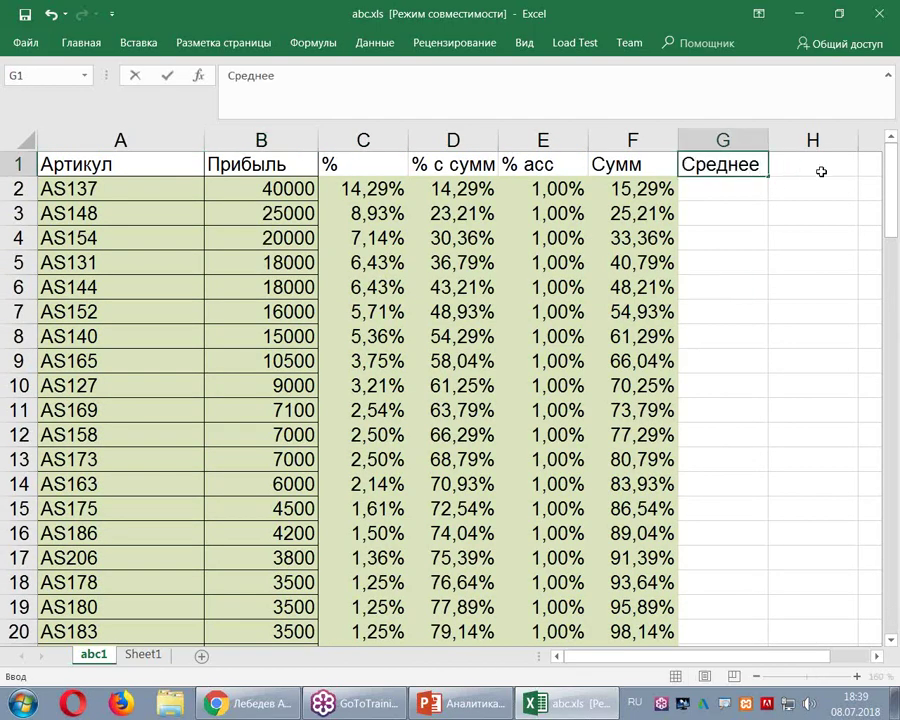
pyautogui.press('Return')
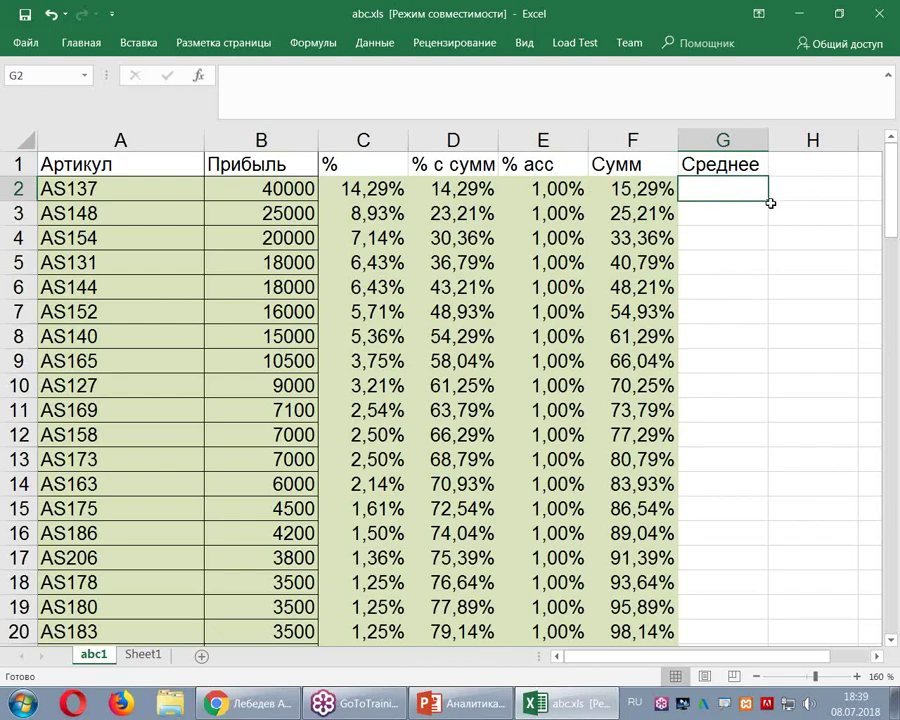
# Enter =B2/$B$103 in G2 to divide profit by the average, and fill the formula down column G.
pyautogui.write('=')
pyautogui.press('Left')
pyautogui.press('Left')
pyautogui.press('Left')
pyautogui.press('Left')
pyautogui.press('Left')
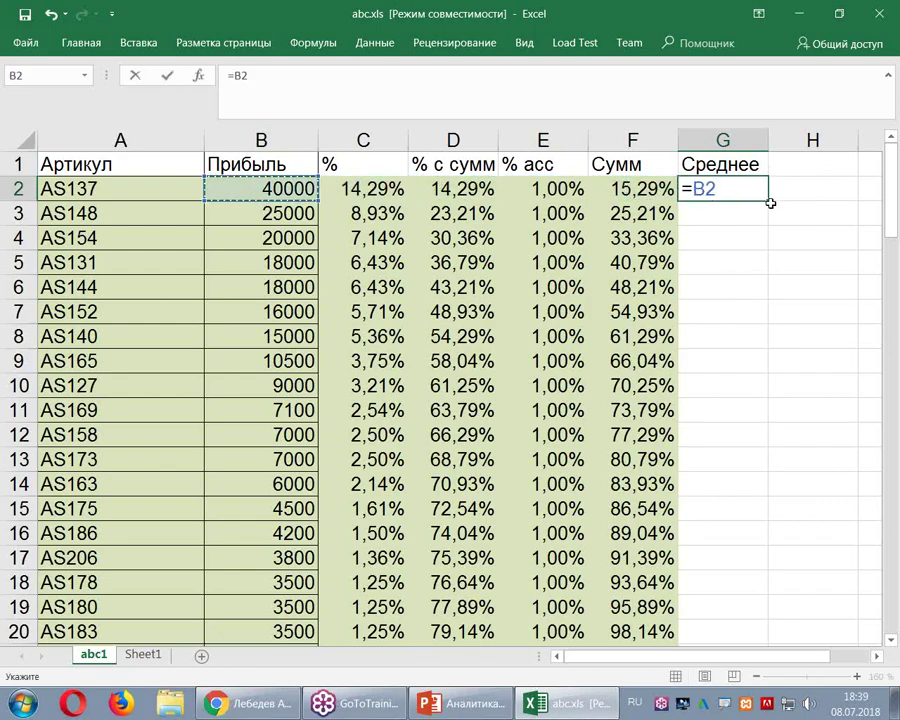
pyautogui.write('/')
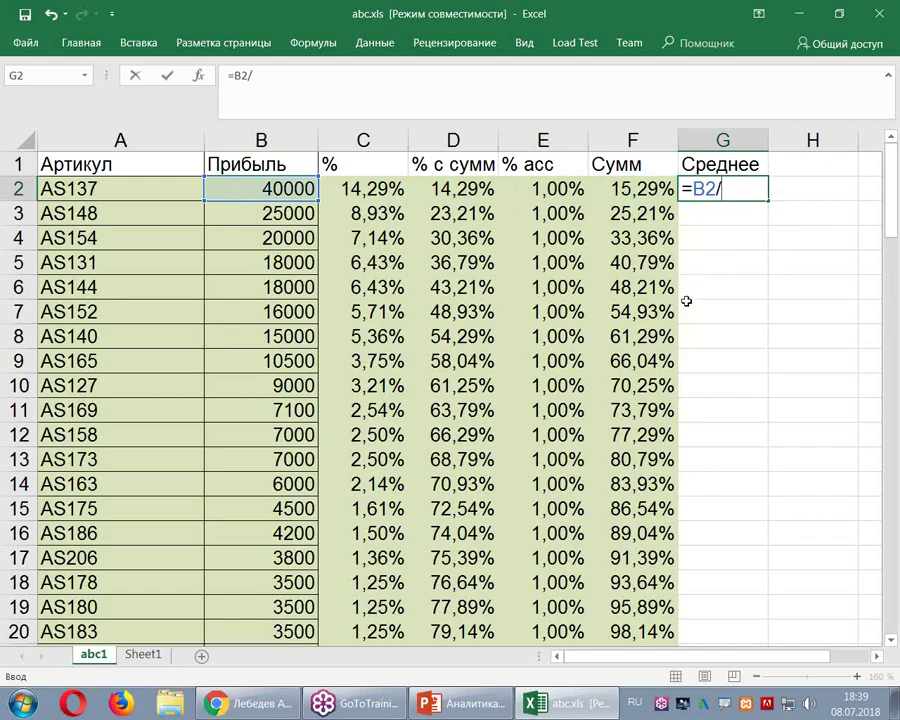
pyautogui.scroll(-13, 687, 301)
pyautogui.scroll(-19, 643, 345)
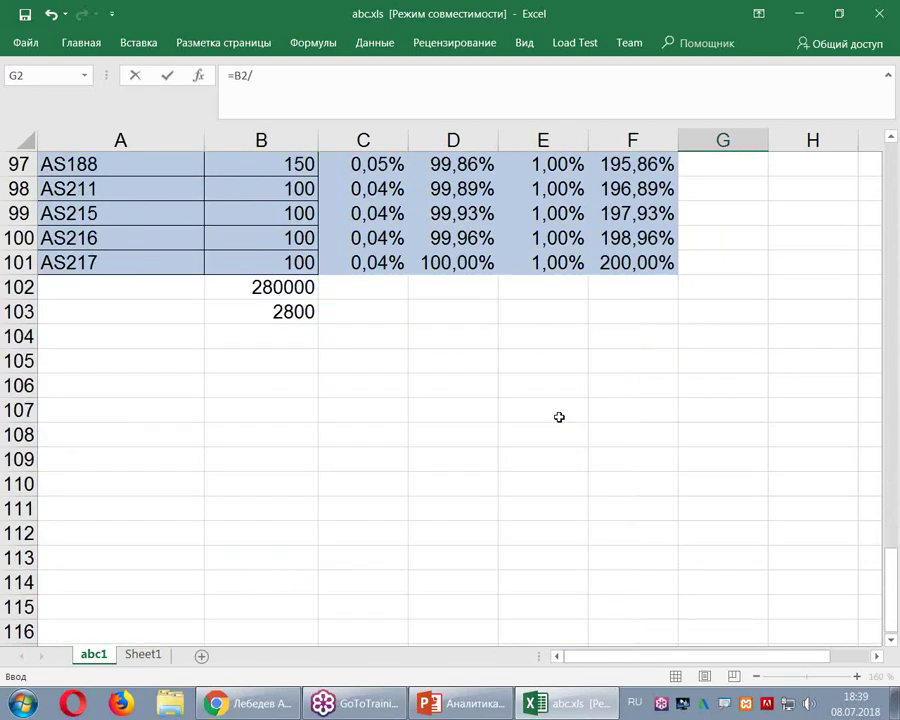
pyautogui.click(282, 314)
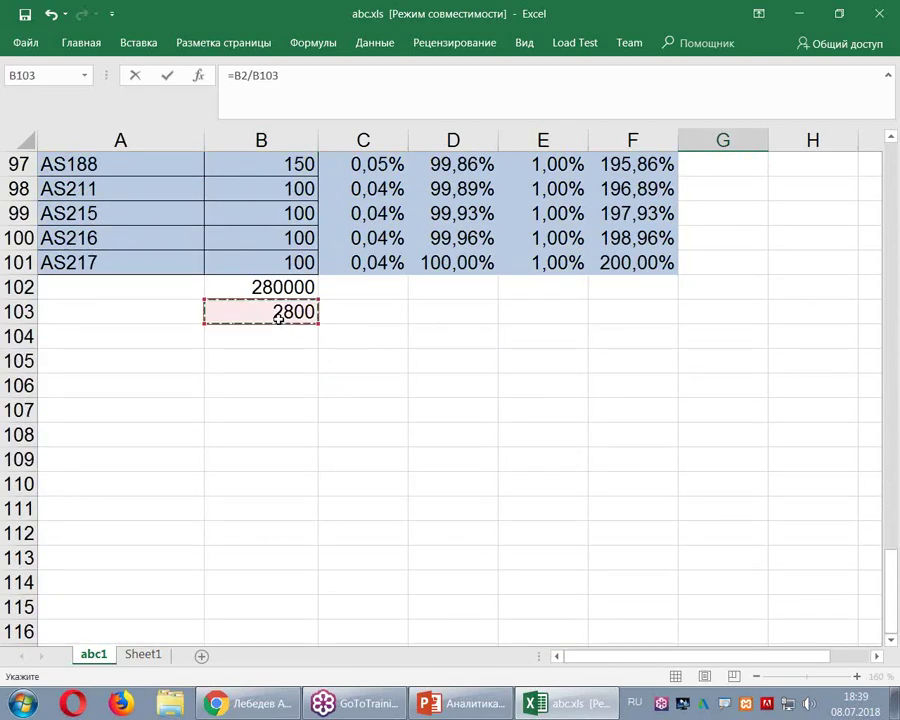
pyautogui.press('F4')
pyautogui.press('Return')
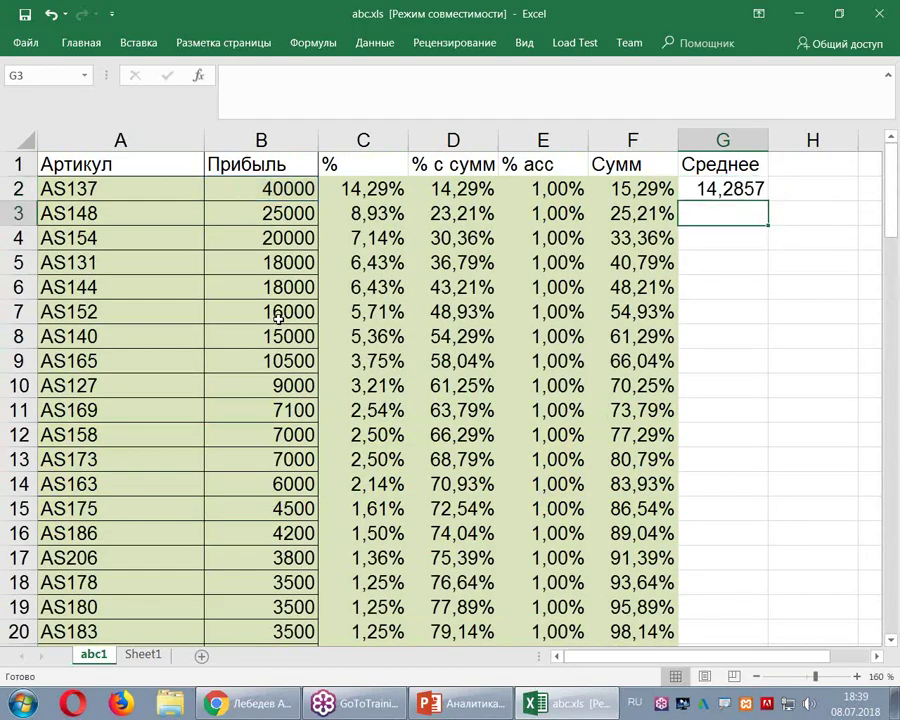
pyautogui.press('Up')
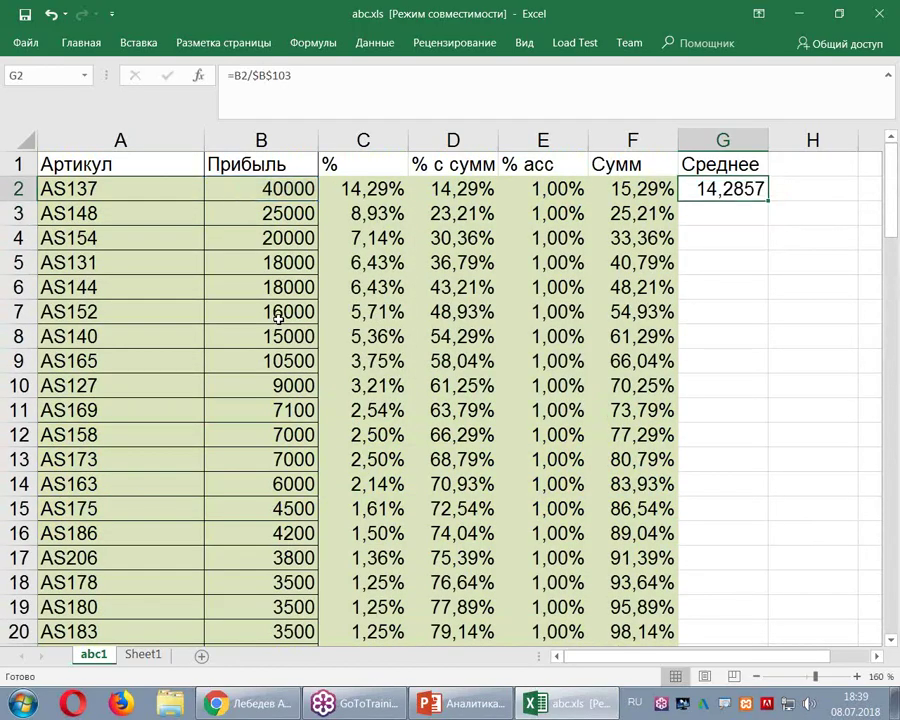
pyautogui.doubleClick(765, 202)
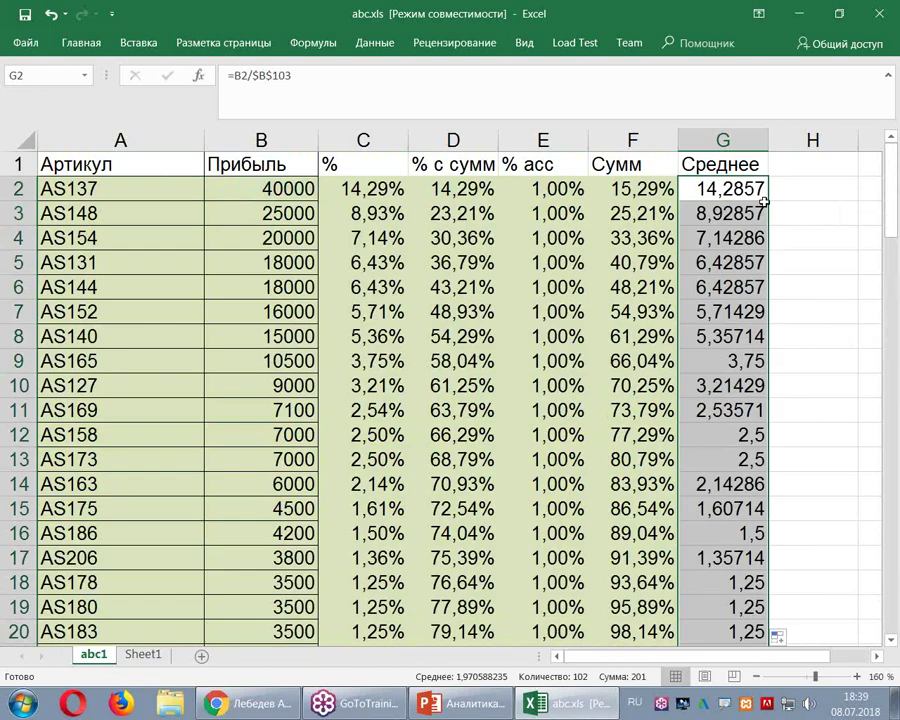
# Fill G2:G6 with the same light green as group A in the neighbouring columns.
pyautogui.click(723, 287)
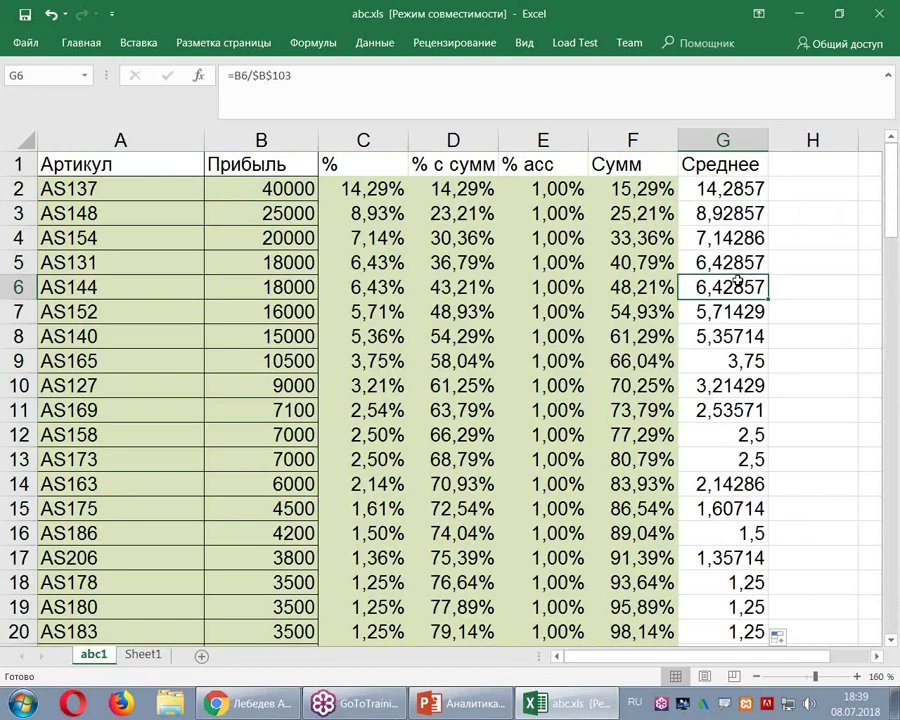
pyautogui.moveTo(723, 287); pyautogui.dragTo(723, 189)
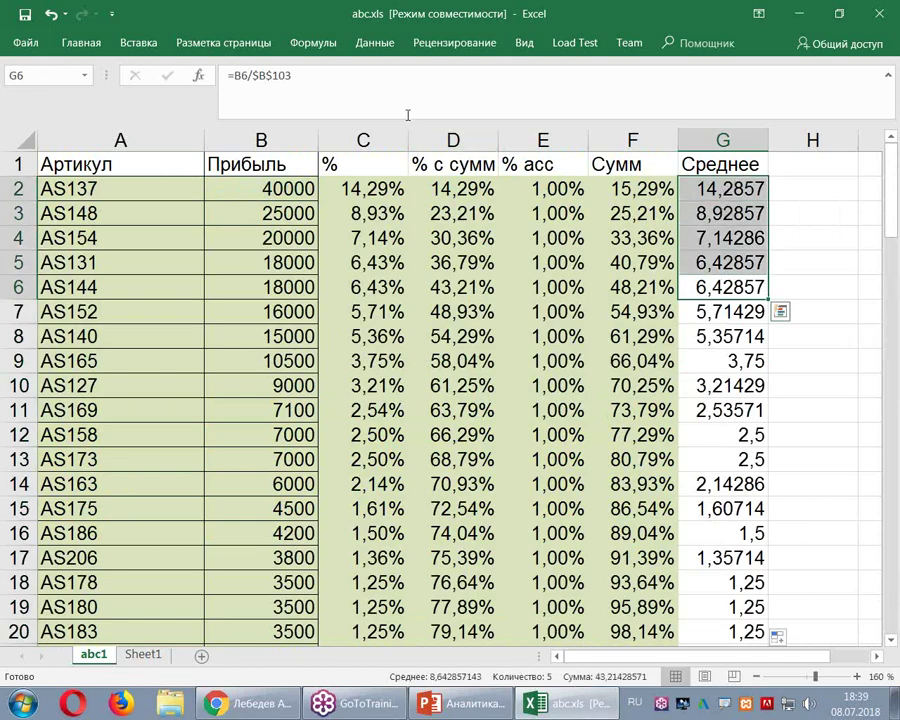
pyautogui.doubleClick(80, 43)
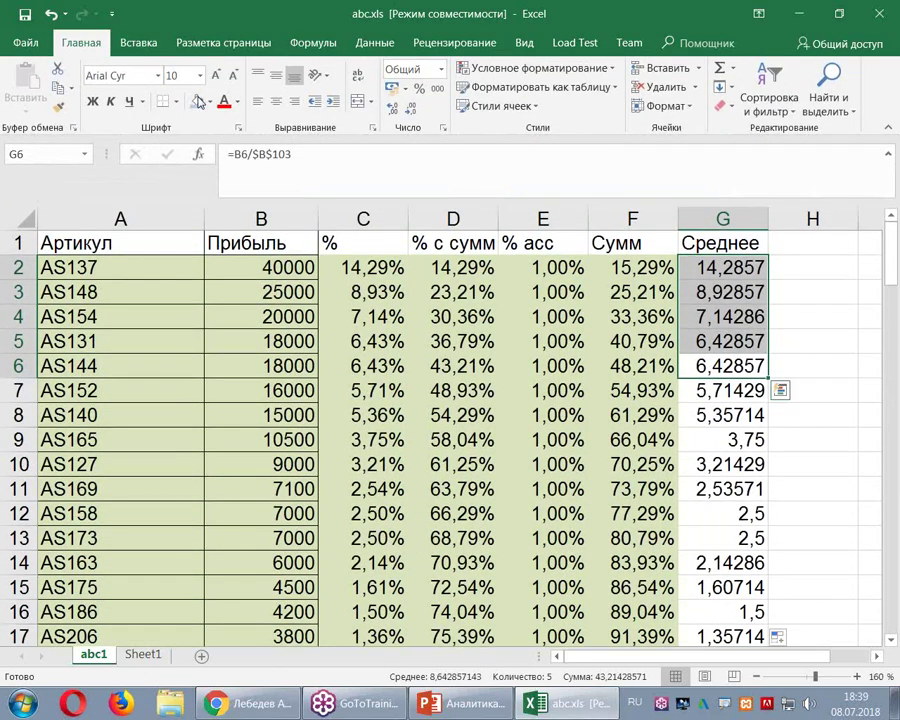
pyautogui.click(209, 102)
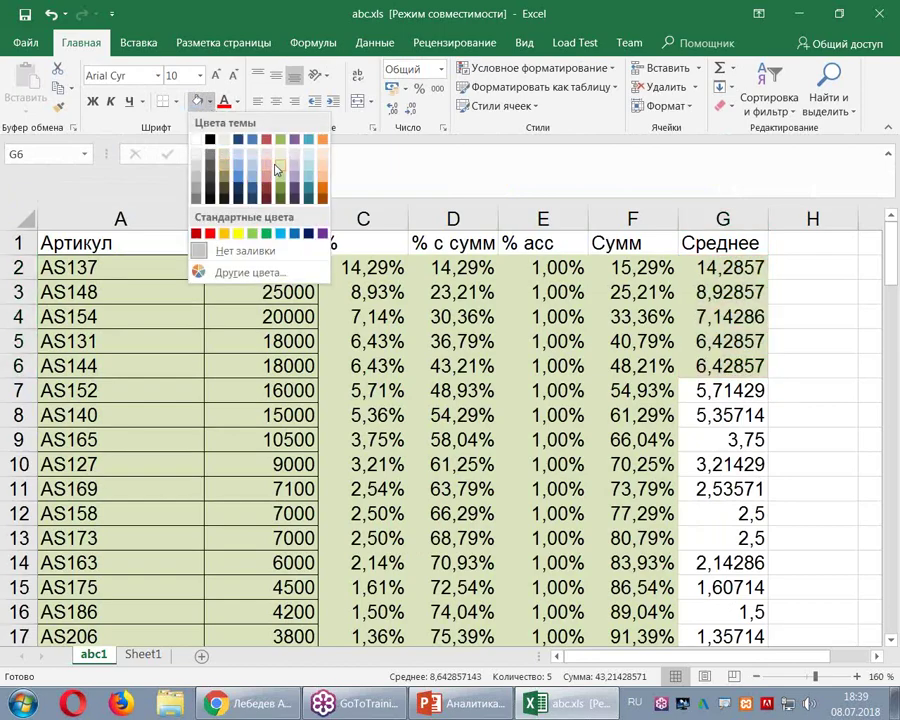
pyautogui.press('Escape')
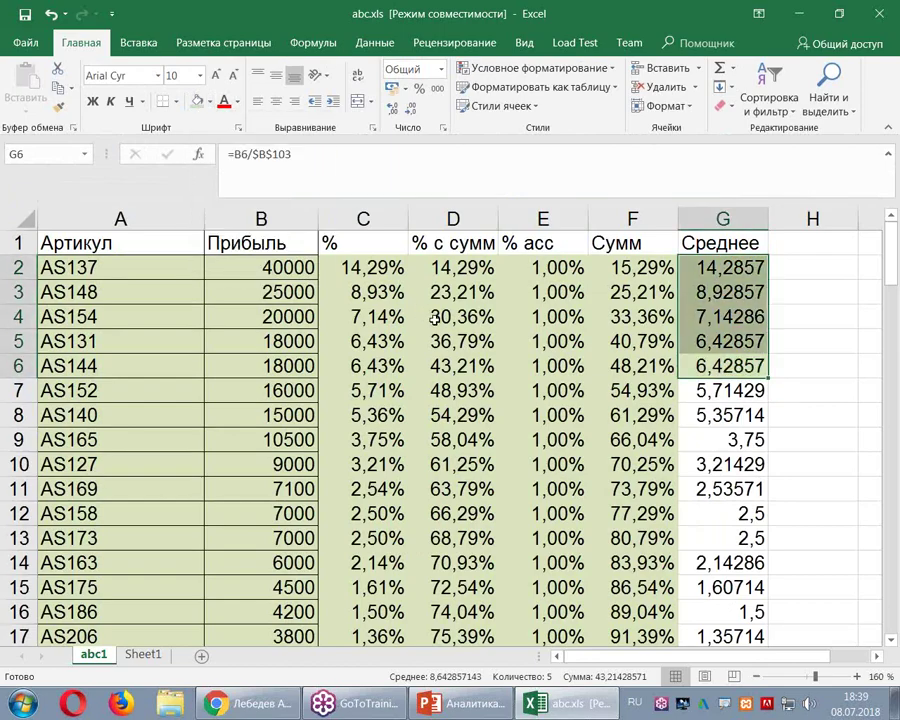
# Fill G25:G101, the ratios below 0.5, with the same light blue as group C.
pyautogui.click(697, 390)
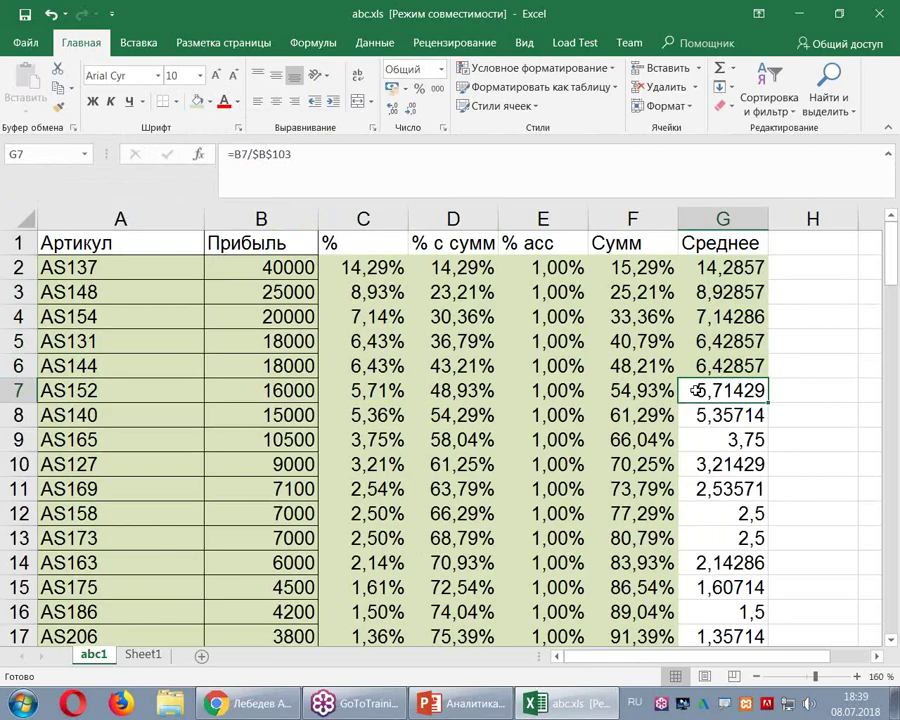
pyautogui.scroll(-16, 697, 390)
pyautogui.scroll(4, 697, 390)
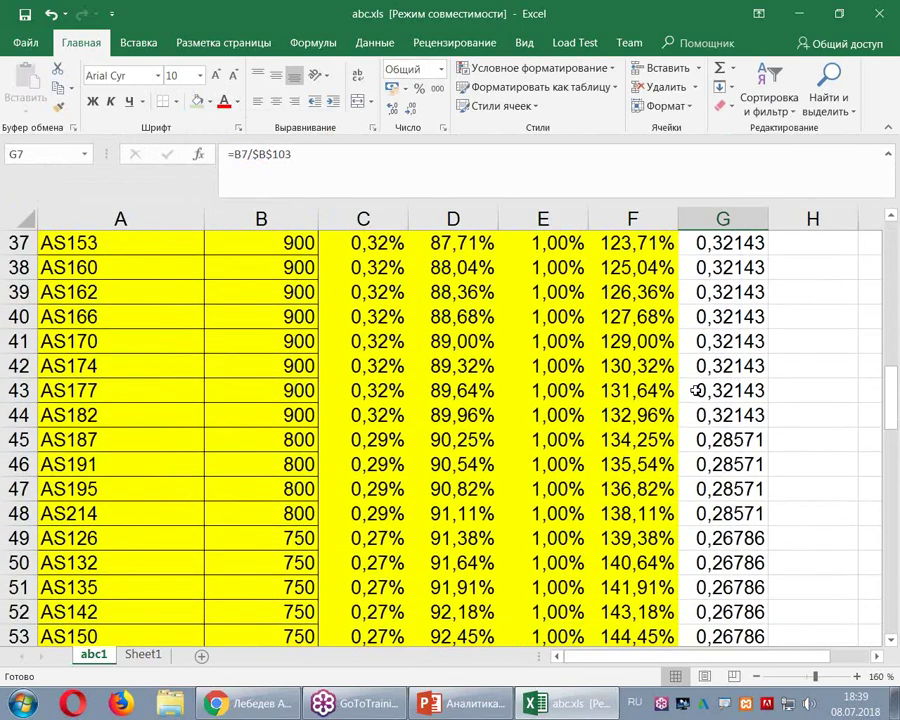
pyautogui.scroll(3, 697, 390)
pyautogui.scroll(3, 697, 390)
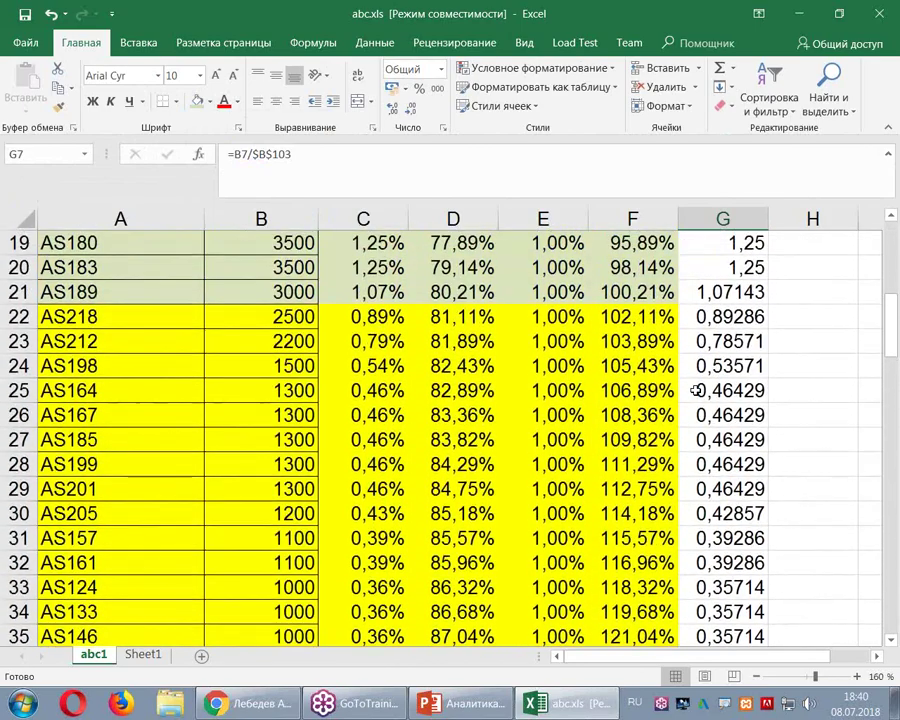
pyautogui.moveTo(697, 390); pyautogui.dragTo(743, 537)
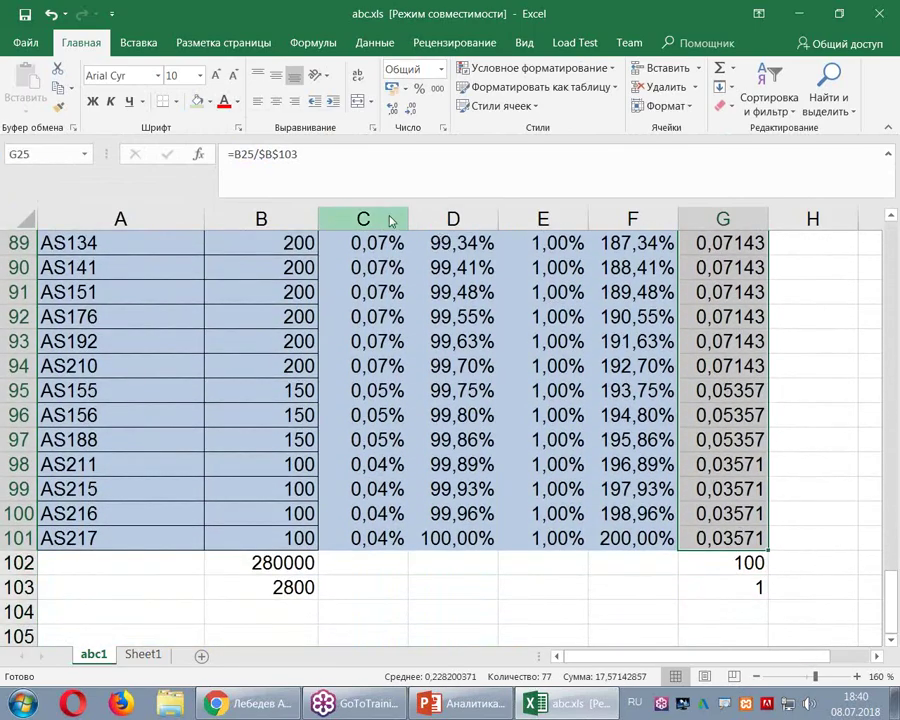
pyautogui.click(209, 101)
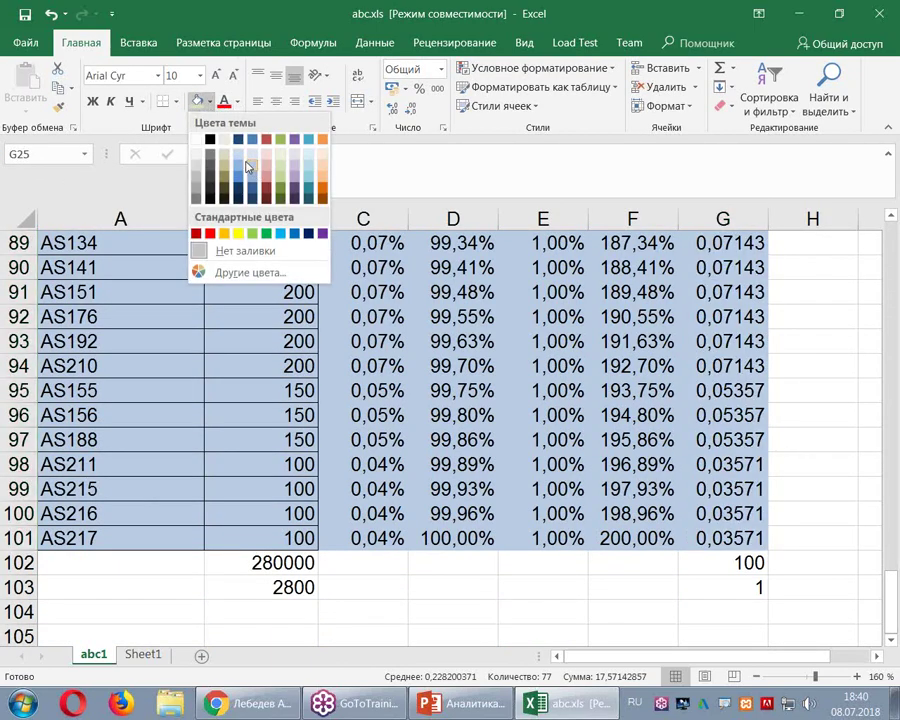
pyautogui.click(250, 167)
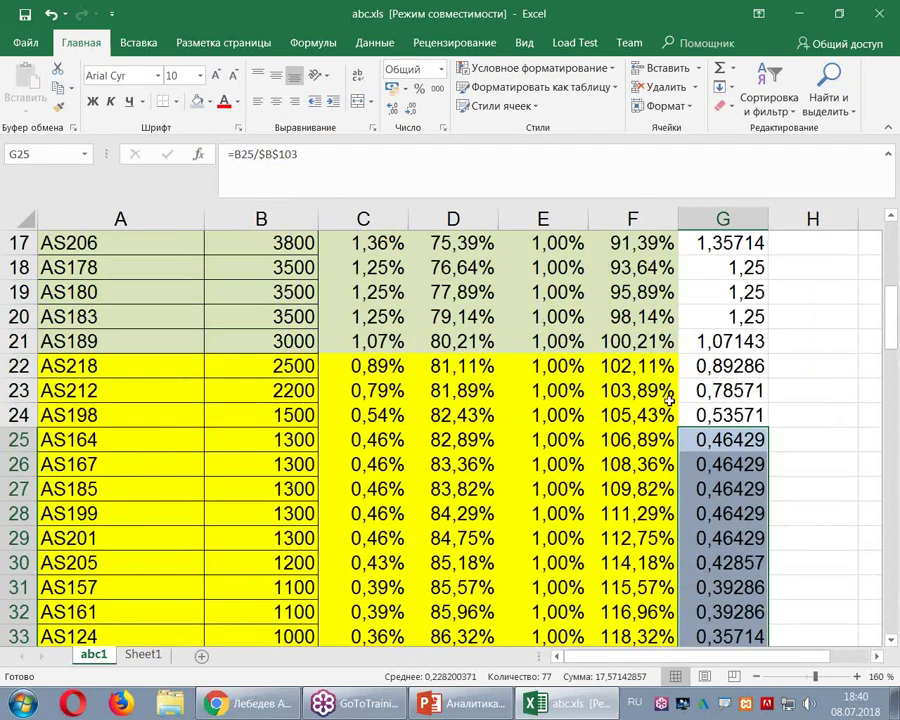
# Fill the remaining ratios in G7:G24 with yellow to mark group B.
pyautogui.click(737, 414)
pyautogui.moveTo(737, 414); pyautogui.dragTo(713, 317)
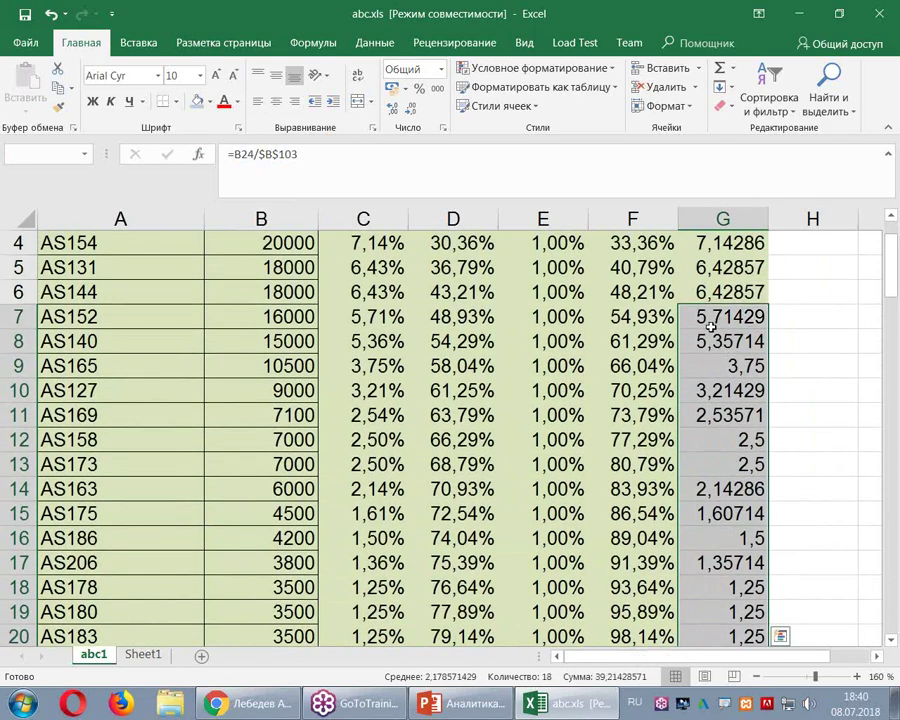
pyautogui.click(210, 102)
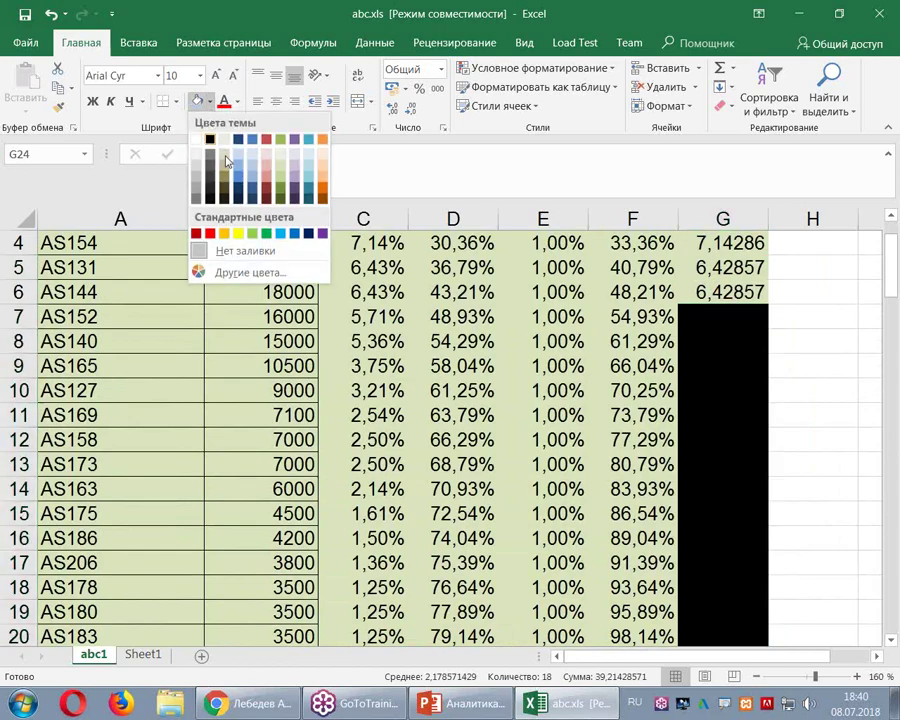
pyautogui.click(228, 232)
# Compare the group boundaries around rows 20–25 in columns D, E, F and G.
pyautogui.scroll(-4, 445, 330)
pyautogui.click(445, 332)
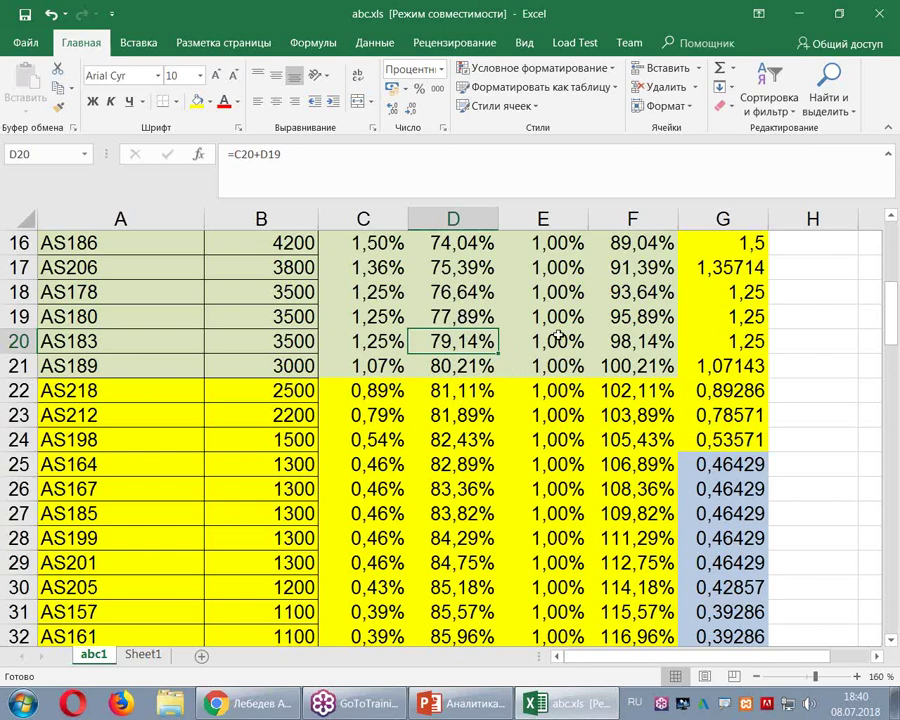
pyautogui.click(514, 388)
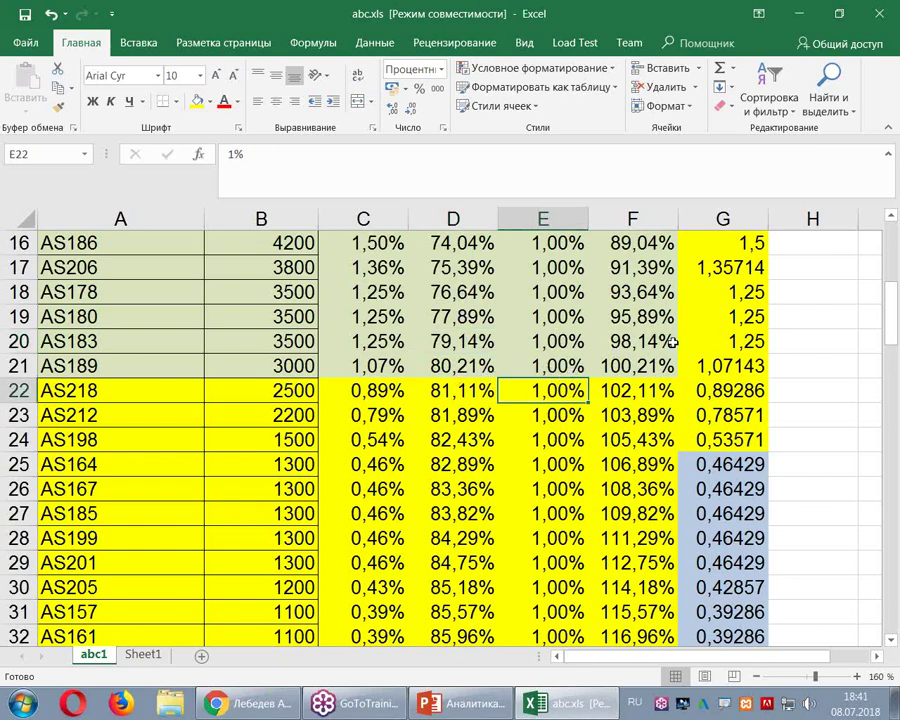
pyautogui.click(669, 395)
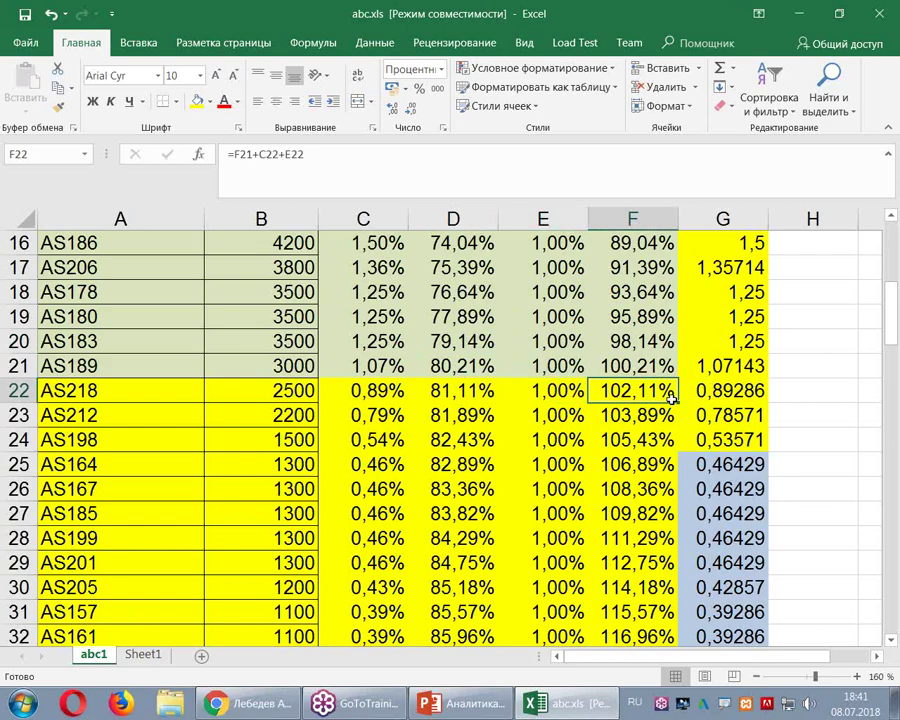
# Switch to the PowerPoint presentation Аналитика-модуль 4.ppt and look ahead through its slides as far as the "Группа Z" slide.
pyautogui.click(458, 703)
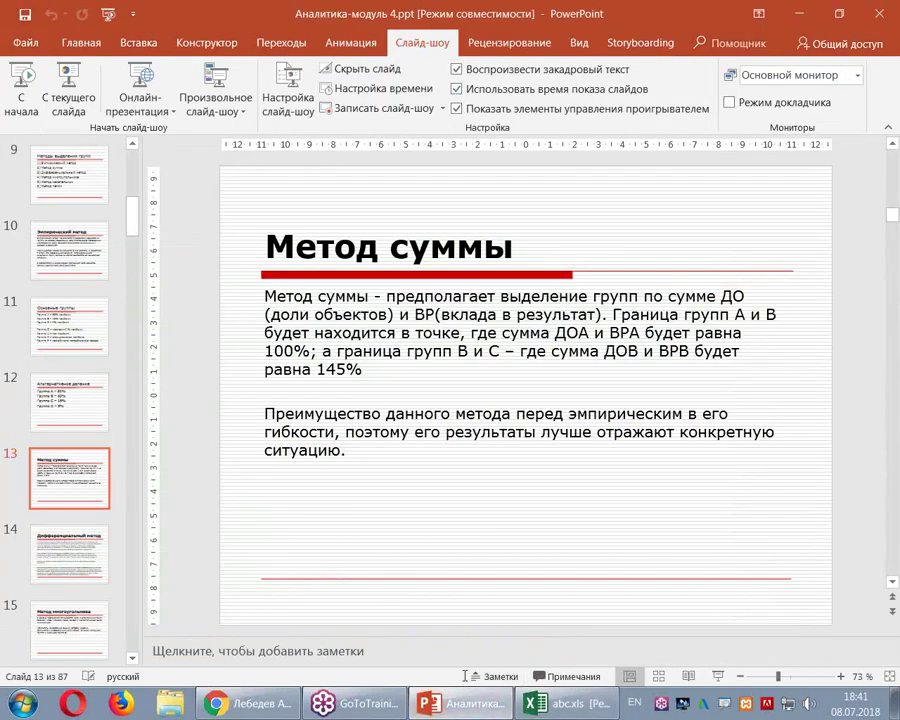
pyautogui.scroll(1, 290, 556)
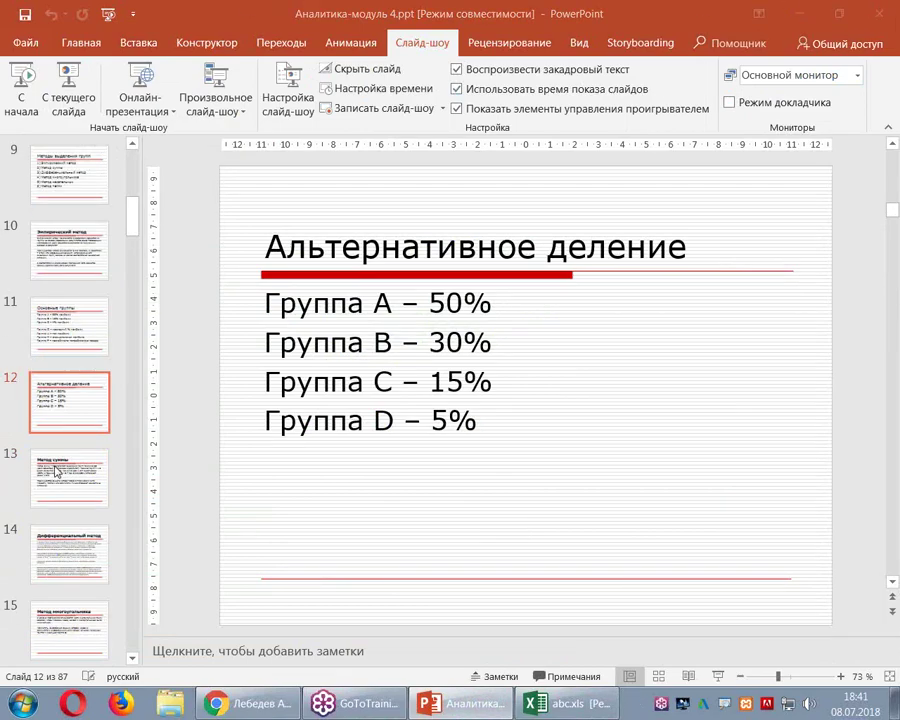
pyautogui.scroll(-8, 60, 462)
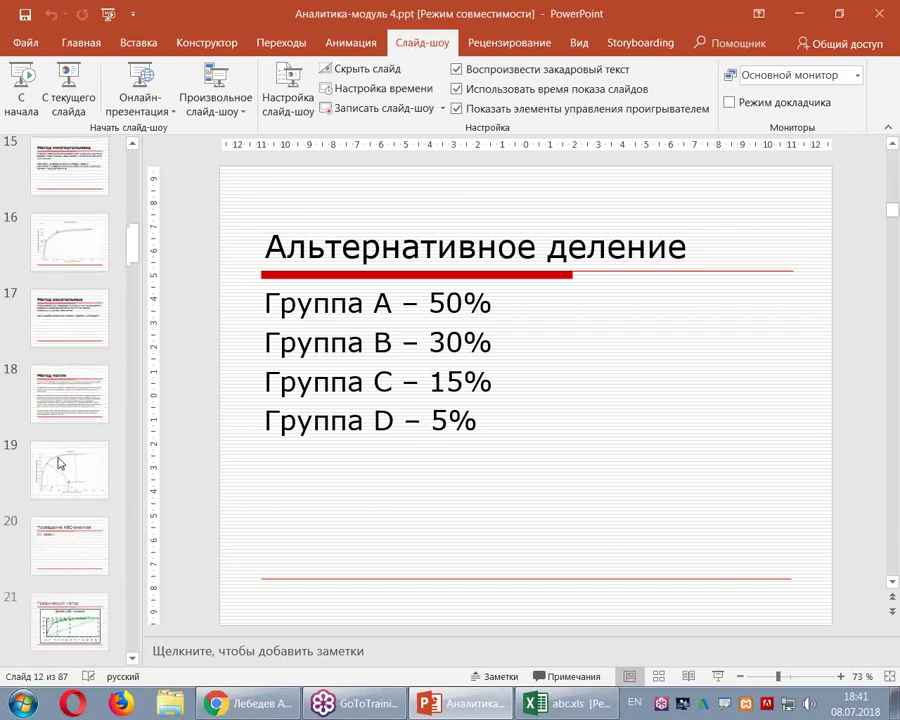
pyautogui.scroll(-10, 52, 466)
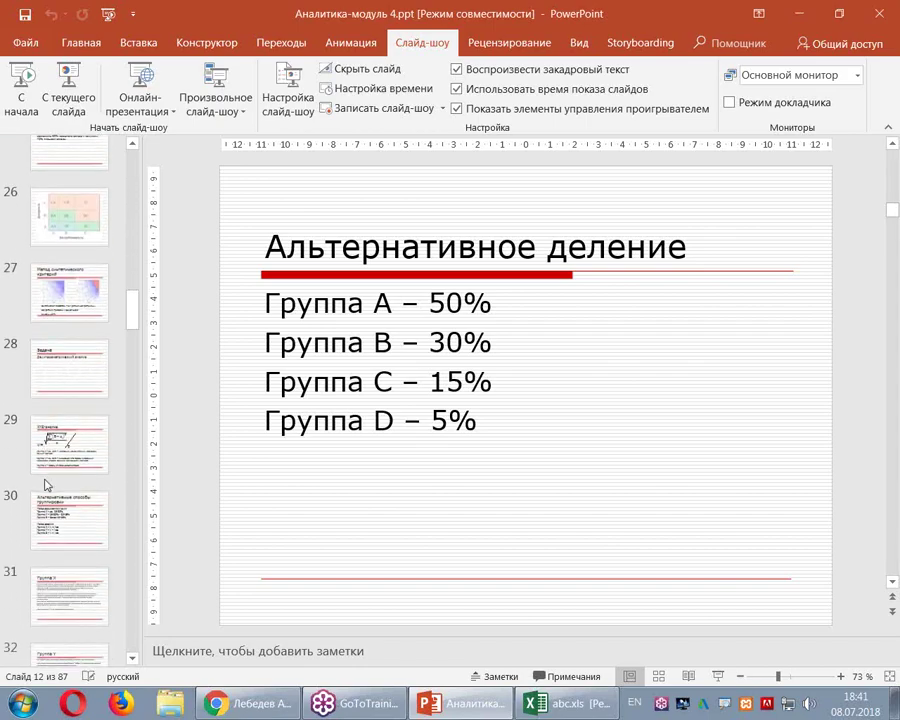
pyautogui.click(56, 560)
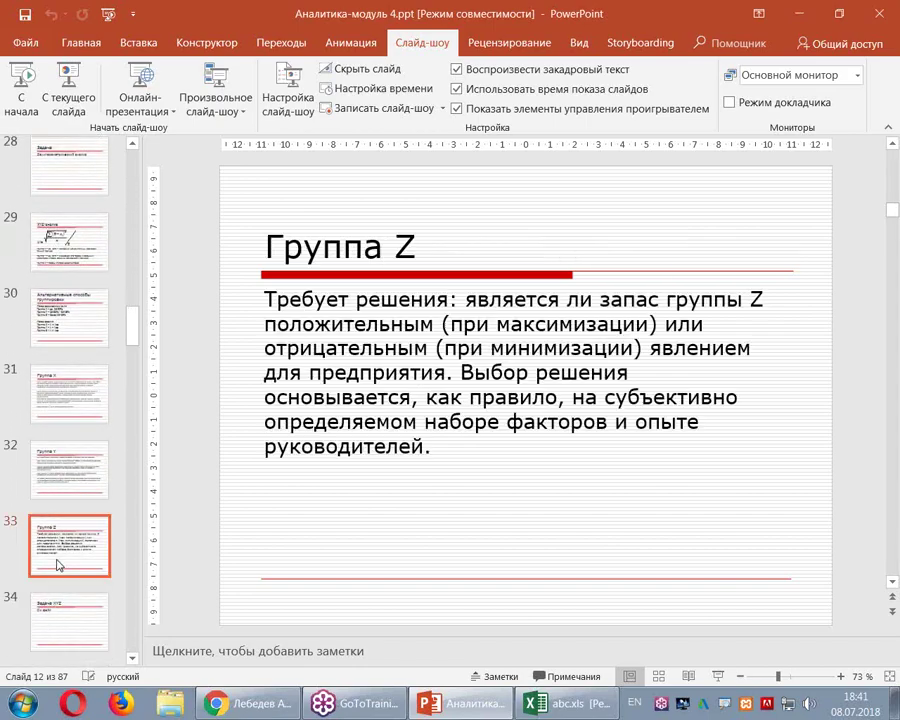
# Go back through the slides from "Группа Z", past "XYZ-анализ", to the "АВС-анализ" slide describing classes A, B and C.
pyautogui.press('Up')
pyautogui.press('Up')
pyautogui.press('Up')
pyautogui.press('Up')
pyautogui.press('Up')
pyautogui.press('Up')
pyautogui.press('Up')
pyautogui.press('Up')
pyautogui.press('Up')
pyautogui.press('Up')
pyautogui.press('Up')
pyautogui.press('Up')
pyautogui.press('Up')
pyautogui.press('Up')
pyautogui.press('Up')
pyautogui.press('Up')
pyautogui.press('Up')
pyautogui.press('Up')
pyautogui.press('Up')
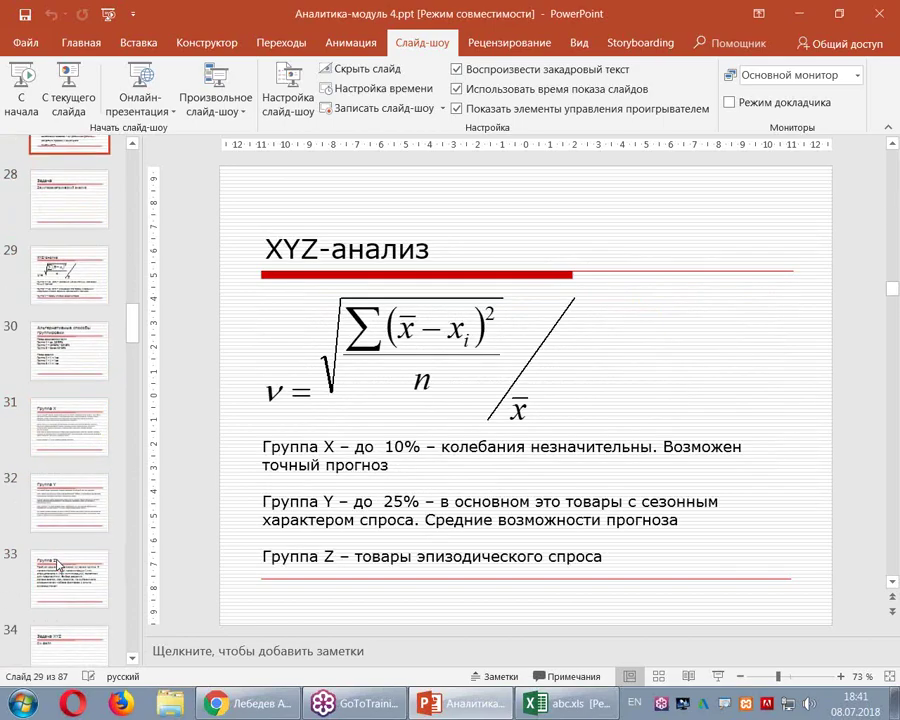
pyautogui.press('Up')
pyautogui.press('Up')
pyautogui.press('Up')
pyautogui.press('Up')
pyautogui.press('Up')
pyautogui.press('Up')
pyautogui.press('Up')
pyautogui.press('Up')
pyautogui.press('Up')
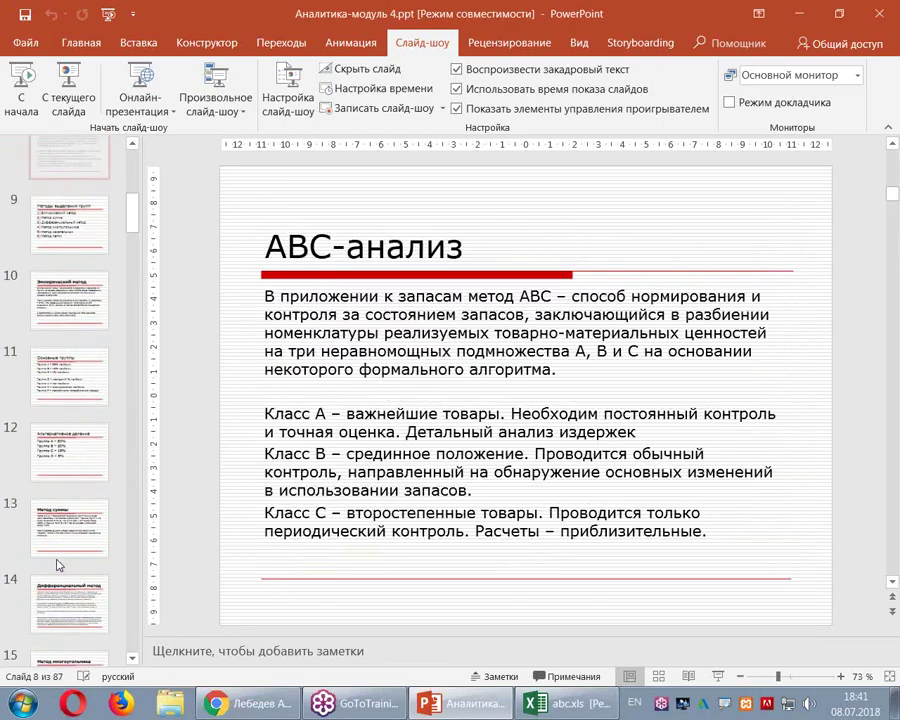
# Advance through the slides on group-separation methods, past "Альтернативное деление", to the "Метод суммы" slide.
pyautogui.press('Down')
pyautogui.press('Down')
pyautogui.press('Down')
pyautogui.press('Down')
pyautogui.press('Down')
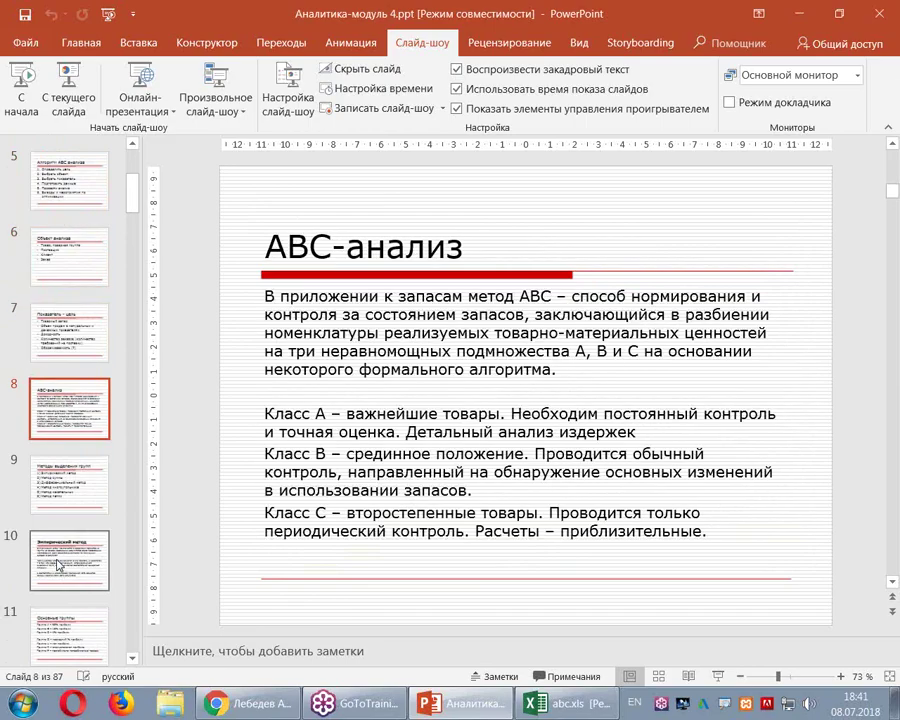
pyautogui.press('Down')
pyautogui.press('Down')
pyautogui.press('Down')
pyautogui.press('Down')
pyautogui.press('Down')
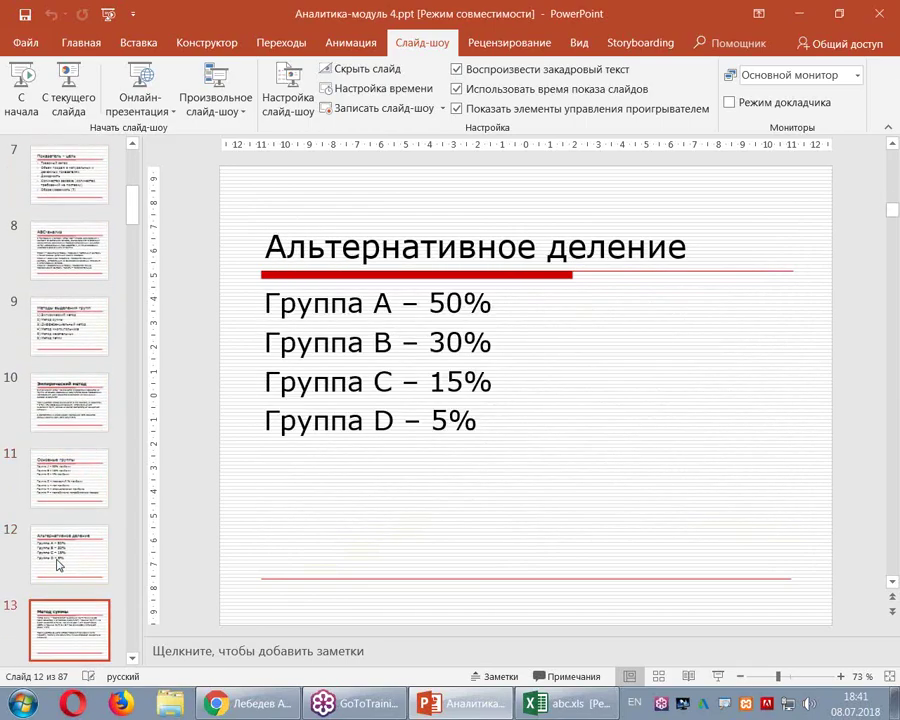